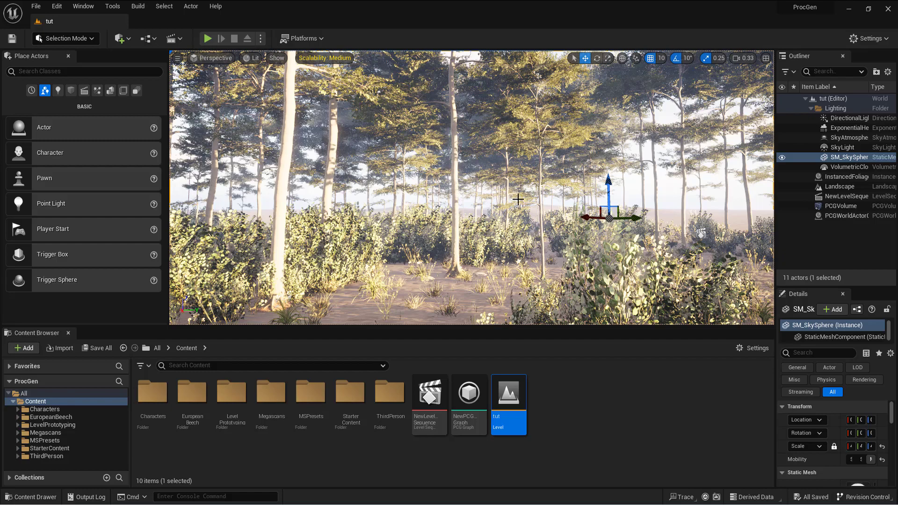
pyautogui.moveTo(518, 200); pyautogui.dragTo(472, 249, button='right')
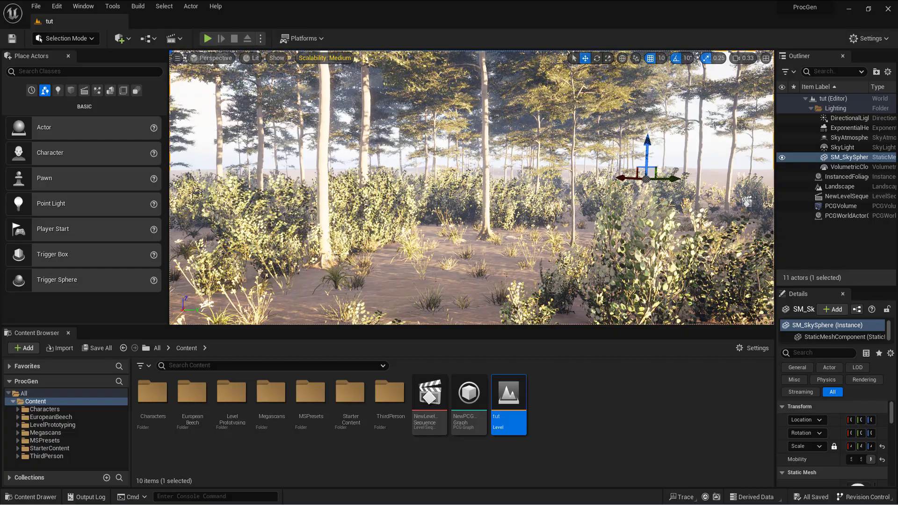
pyautogui.moveTo(472, 187)
pyautogui.mouseDown(button='right')
pyautogui.moveTo(467, 161)
pyautogui.moveTo(512, 187)
pyautogui.moveTo(463, 234)
pyautogui.moveTo(464, 318)
pyautogui.moveTo(464, 197)
pyautogui.moveTo(470, 180)
pyautogui.moveTo(484, 288)
pyautogui.moveTo(476, 186)
pyautogui.moveTo(488, 177)
pyautogui.moveTo(488, 186)
pyautogui.mouseUp(button='right')
pyautogui.press('w')
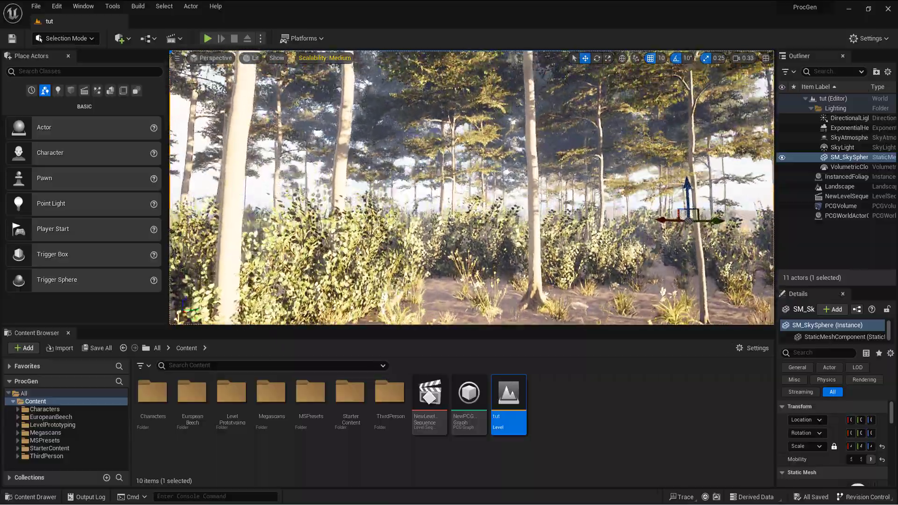
pyautogui.press('e')
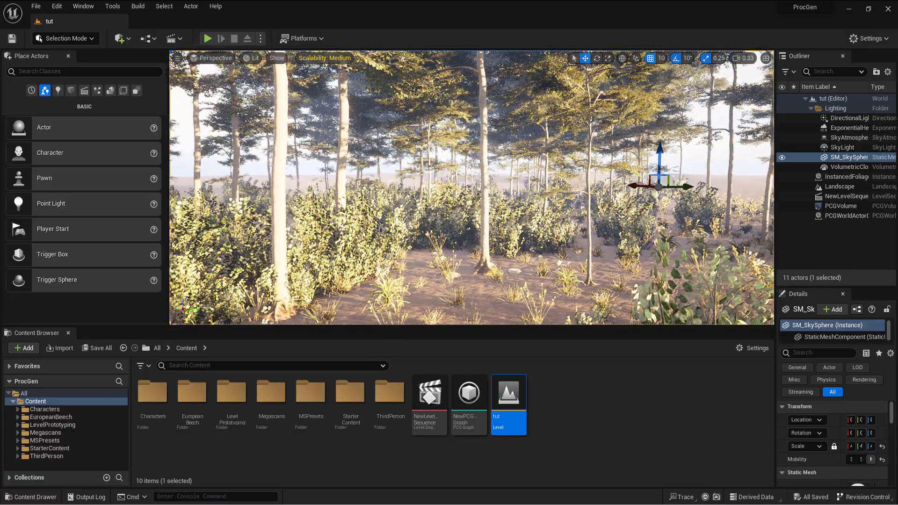
# Step: Create a new level from the Basic template
pyautogui.click(36, 6)
pyautogui.click(92, 36)
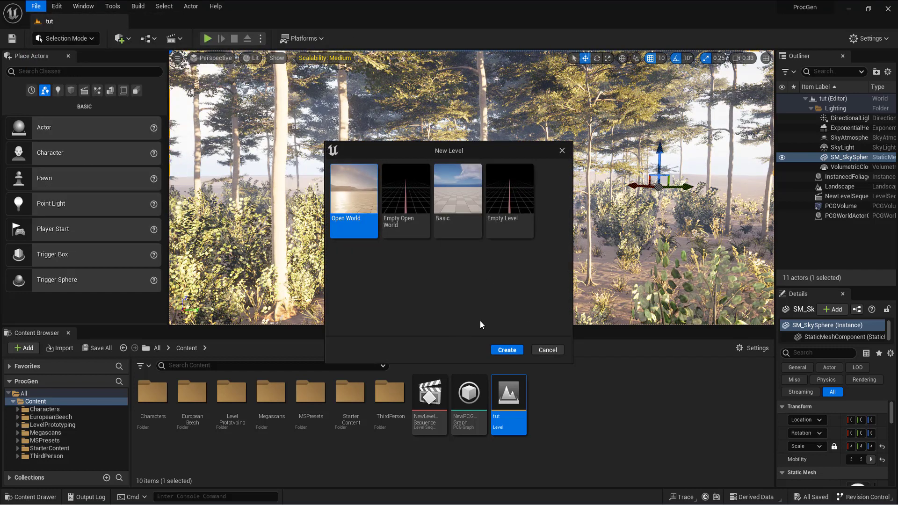
pyautogui.click(453, 204)
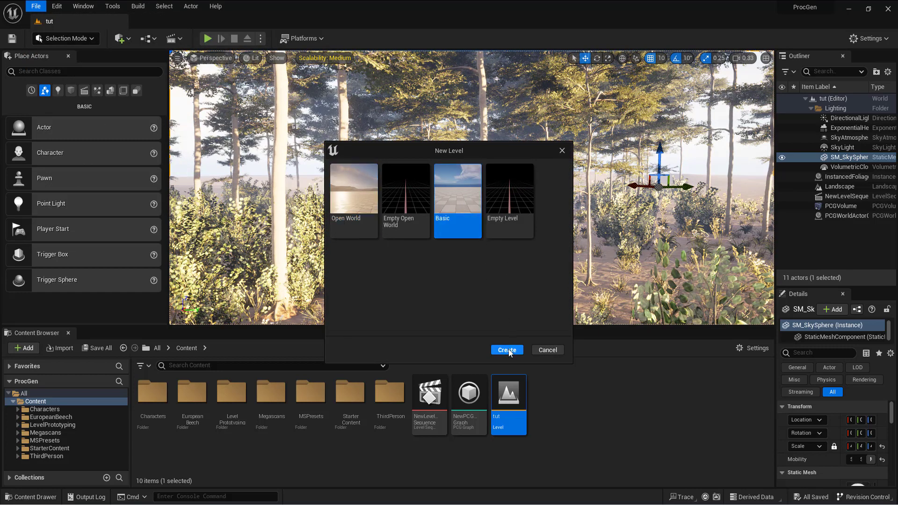
pyautogui.click(507, 351)
# Step: Delete the default Floor mesh from the new level
pyautogui.moveTo(478, 246); pyautogui.dragTo(477, 281, button='right')
pyautogui.click(436, 204)
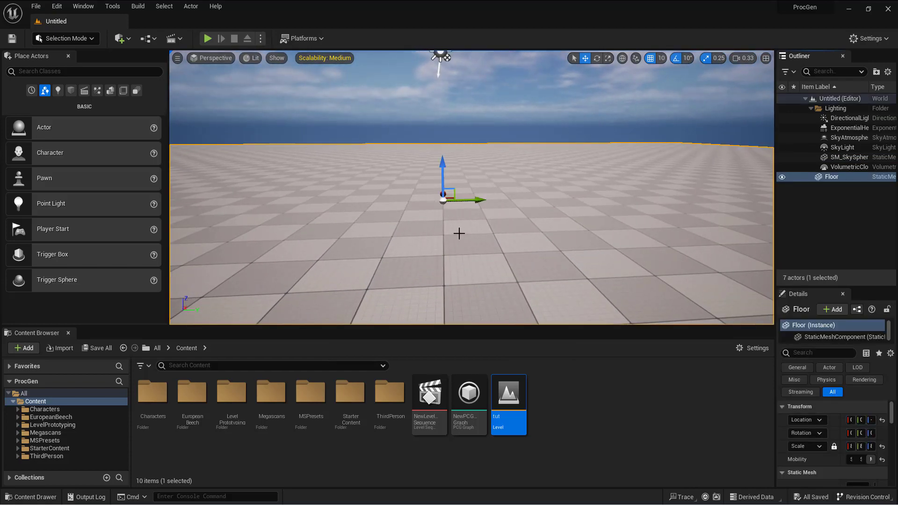
pyautogui.moveTo(459, 234)
pyautogui.mouseDown(button='right')
pyautogui.moveTo(459, 255)
pyautogui.moveTo(461, 233)
pyautogui.mouseUp(button='right')
pyautogui.press('Delete')
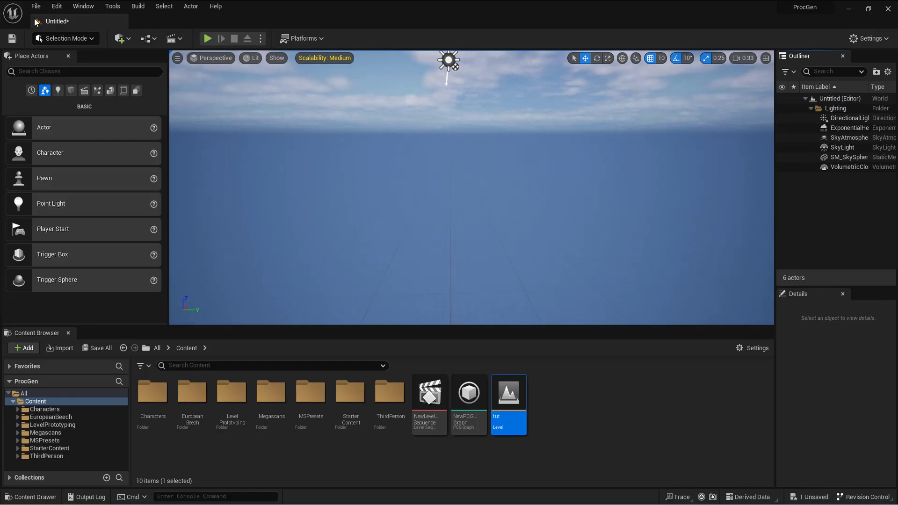
# Step: Switch to Landscape Mode and create a new landscape with 63×63 quad sections and 8 × 8 components
pyautogui.click(81, 42)
pyautogui.click(75, 61)
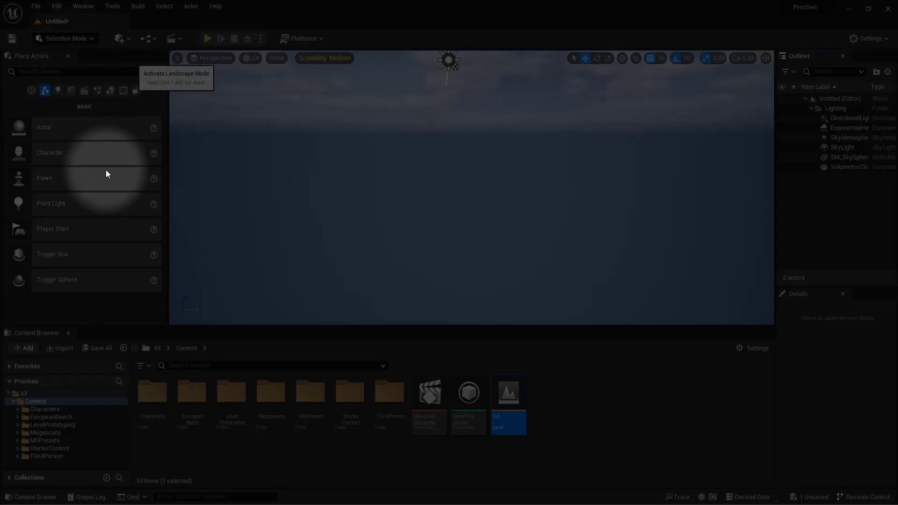
pyautogui.scroll(-2, 134, 279)
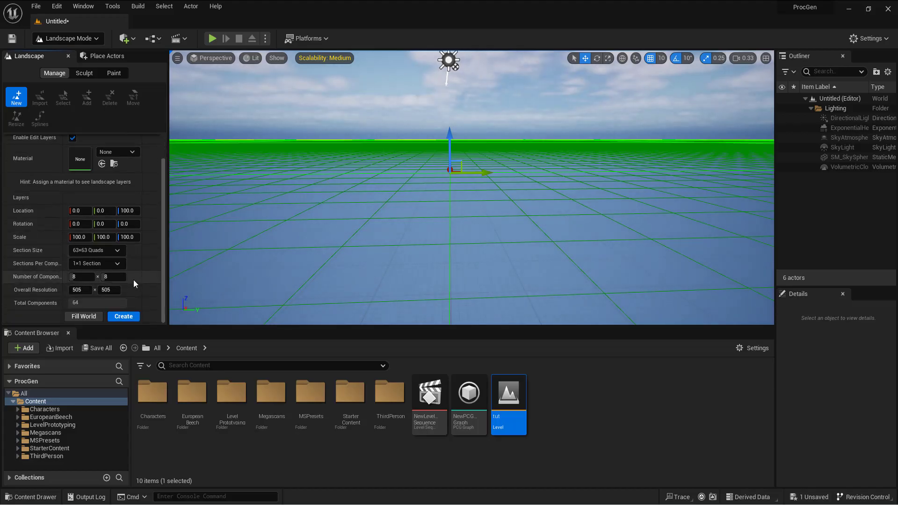
pyautogui.click(123, 317)
pyautogui.hotkey('ctrl', 'l')
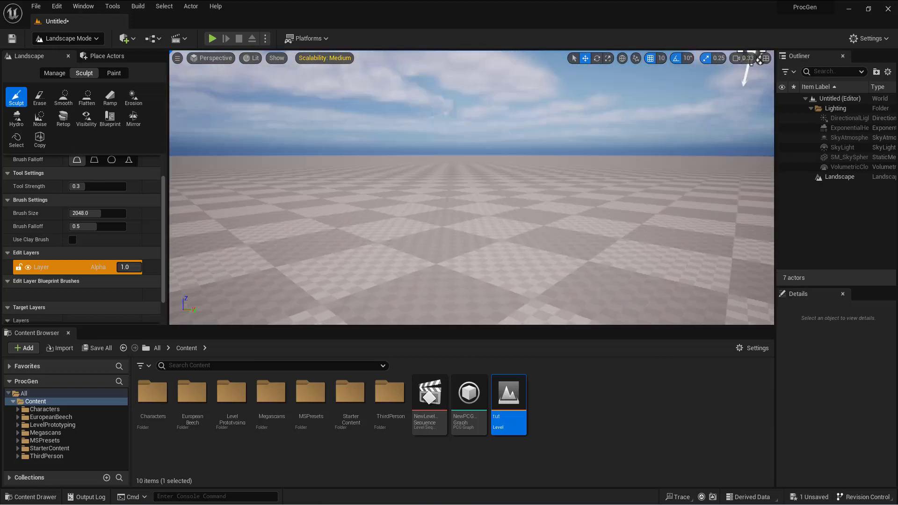
# Step: Reduce the Sculpt brush size to about 1111 and raise a large rounded hill on the landscape
pyautogui.moveTo(457, 181); pyautogui.dragTo(576, 187, button='right')
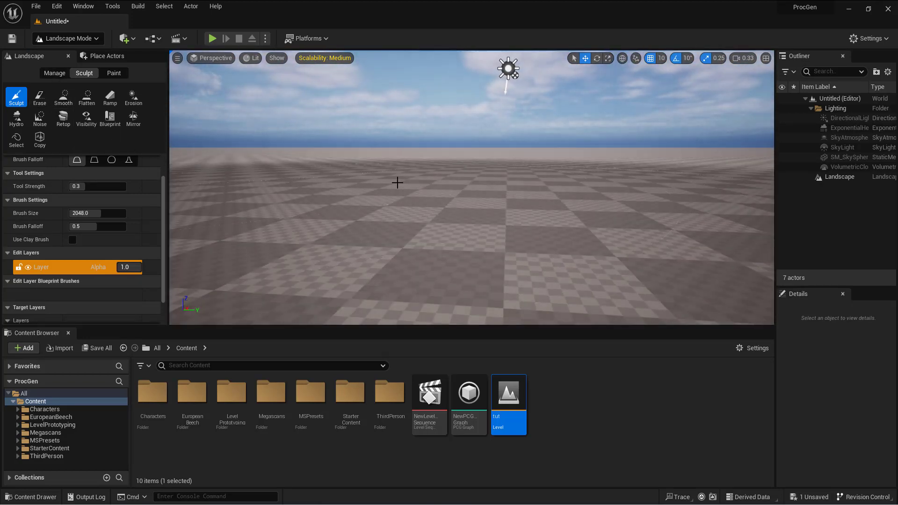
pyautogui.scroll(2, 141, 213)
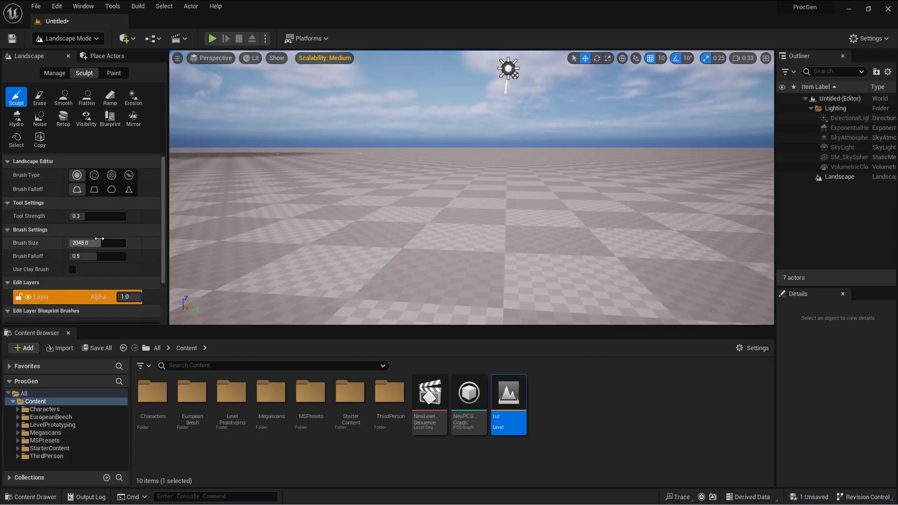
pyautogui.moveTo(99, 243); pyautogui.dragTo(87, 242)
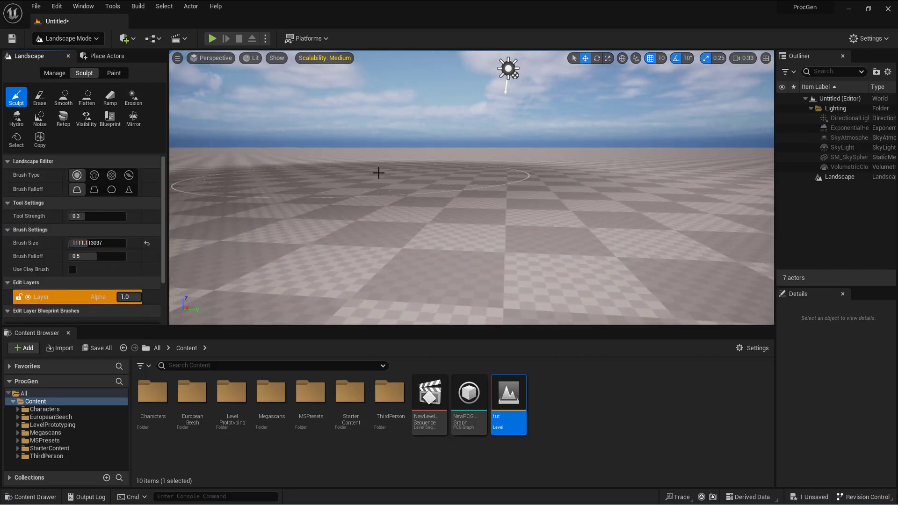
pyautogui.click(366, 196)
pyautogui.moveTo(366, 196); pyautogui.dragTo(457, 120)
pyautogui.moveTo(457, 120)
pyautogui.mouseDown(button='right')
pyautogui.moveTo(473, 96)
pyautogui.moveTo(510, 182)
pyautogui.moveTo(503, 220)
pyautogui.moveTo(519, 213)
pyautogui.moveTo(421, 211)
pyautogui.moveTo(496, 208)
pyautogui.mouseUp(button='right')
pyautogui.moveTo(490, 170)
pyautogui.mouseDown(button='right')
pyautogui.moveTo(494, 209)
pyautogui.moveTo(497, 176)
pyautogui.mouseUp(button='right')
# Step: Smooth the slopes of the sculpted hill with the Smooth tool at brush size of about 1111
pyautogui.click(64, 97)
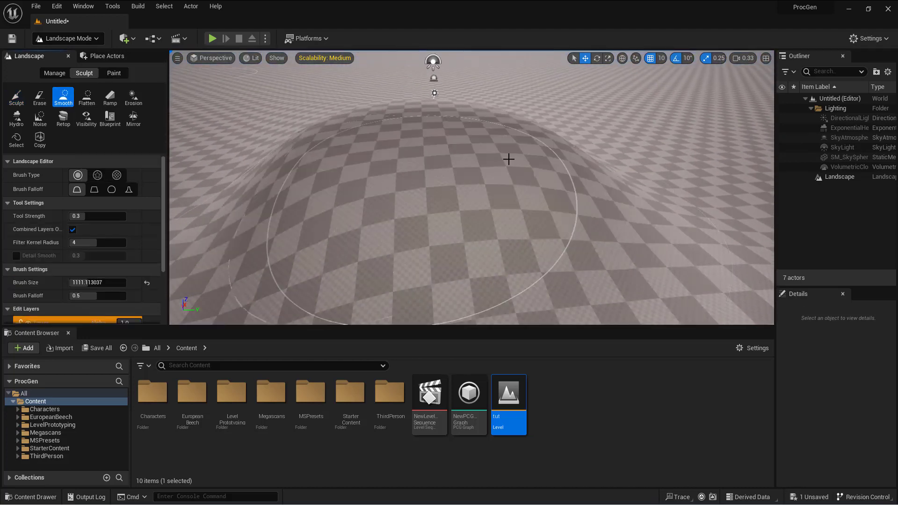
pyautogui.moveTo(319, 147)
pyautogui.mouseDown()
pyautogui.moveTo(455, 156)
pyautogui.moveTo(619, 191)
pyautogui.moveTo(441, 209)
pyautogui.moveTo(288, 165)
pyautogui.mouseUp()
pyautogui.moveTo(409, 98); pyautogui.dragTo(376, 111, button='right')
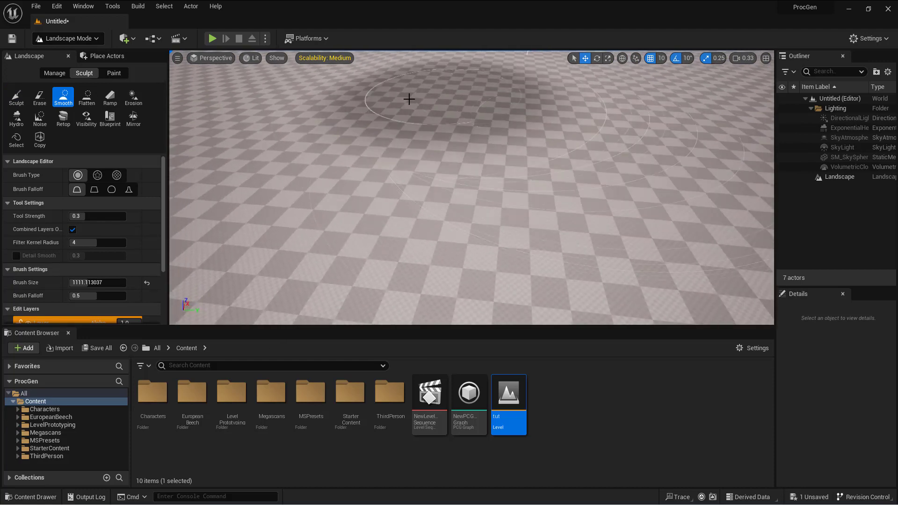
# Step: Reduce the brush size to about 620 and sculpt smaller bumps across the far part of the landscape
pyautogui.scroll(-4, 140, 242)
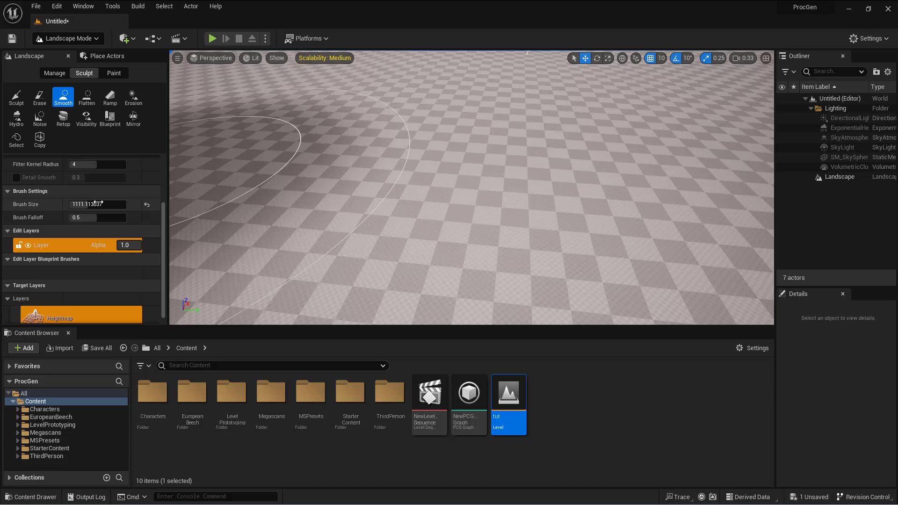
pyautogui.moveTo(87, 203); pyautogui.dragTo(70, 204)
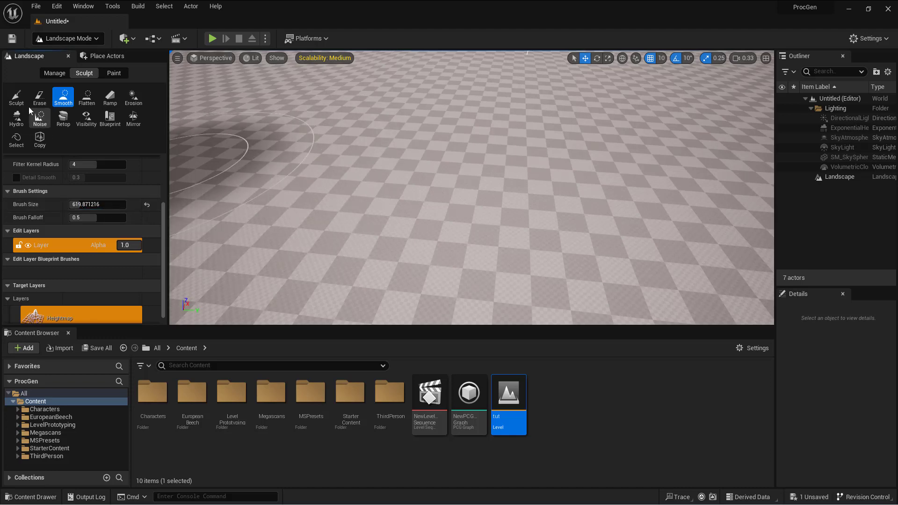
pyautogui.click(17, 97)
pyautogui.moveTo(455, 126)
pyautogui.mouseDown(button='right')
pyautogui.moveTo(454, 102)
pyautogui.moveTo(455, 127)
pyautogui.mouseUp(button='right')
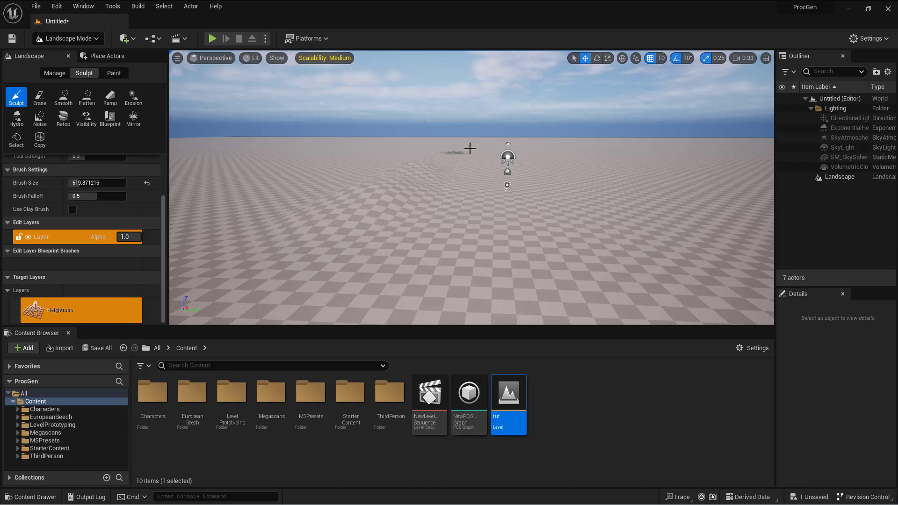
pyautogui.moveTo(584, 184)
pyautogui.mouseDown()
pyautogui.moveTo(587, 167)
pyautogui.moveTo(588, 176)
pyautogui.moveTo(601, 174)
pyautogui.mouseUp()
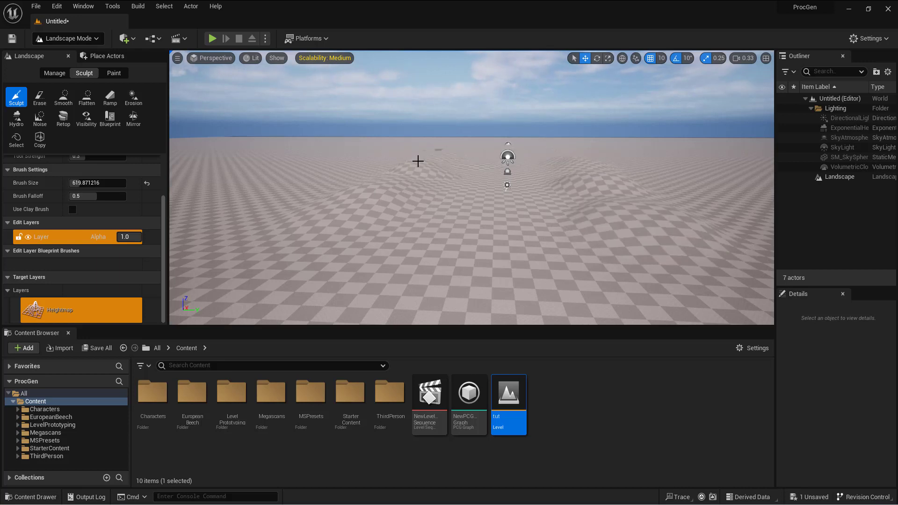
pyautogui.moveTo(418, 161)
pyautogui.mouseDown()
pyautogui.moveTo(252, 219)
pyautogui.moveTo(307, 181)
pyautogui.moveTo(369, 156)
pyautogui.moveTo(331, 173)
pyautogui.moveTo(424, 152)
pyautogui.moveTo(614, 186)
pyautogui.moveTo(594, 196)
pyautogui.moveTo(575, 169)
pyautogui.mouseUp()
# Step: Smooth the small sculpted bumps into gentle terrain and inspect the landscape from ground level
pyautogui.click(63, 97)
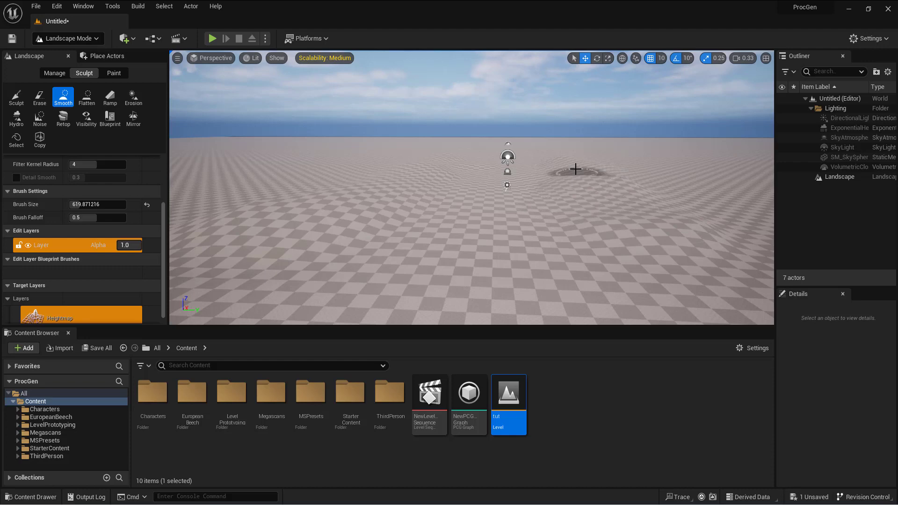
pyautogui.moveTo(588, 202); pyautogui.dragTo(613, 269, button='right')
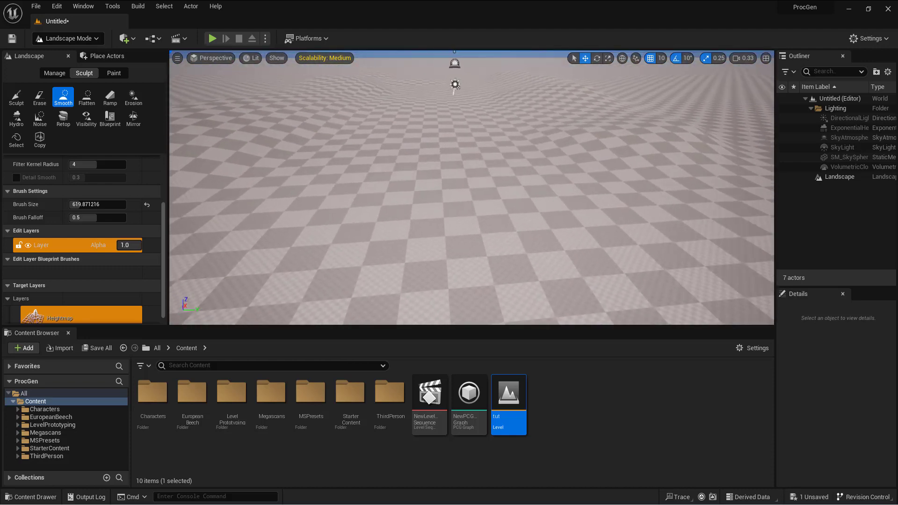
pyautogui.moveTo(566, 192); pyautogui.dragTo(566, 159, button='right')
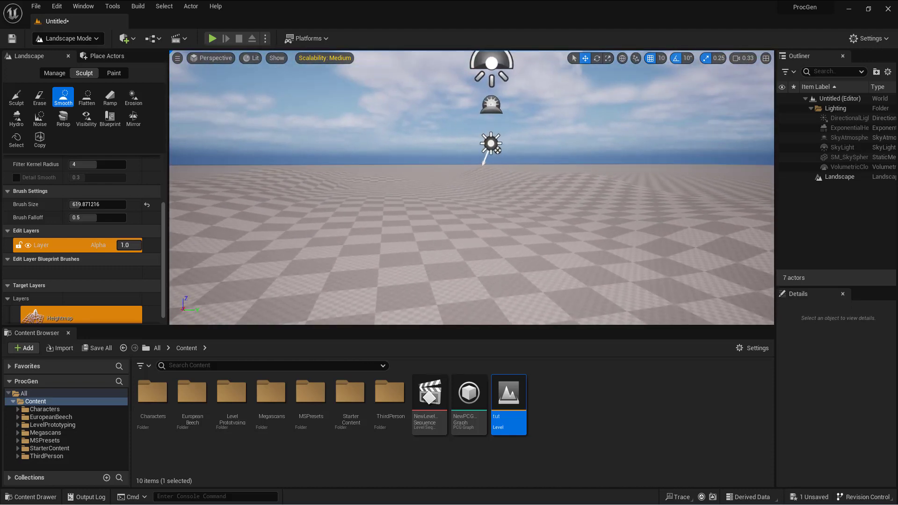
pyautogui.press('s')
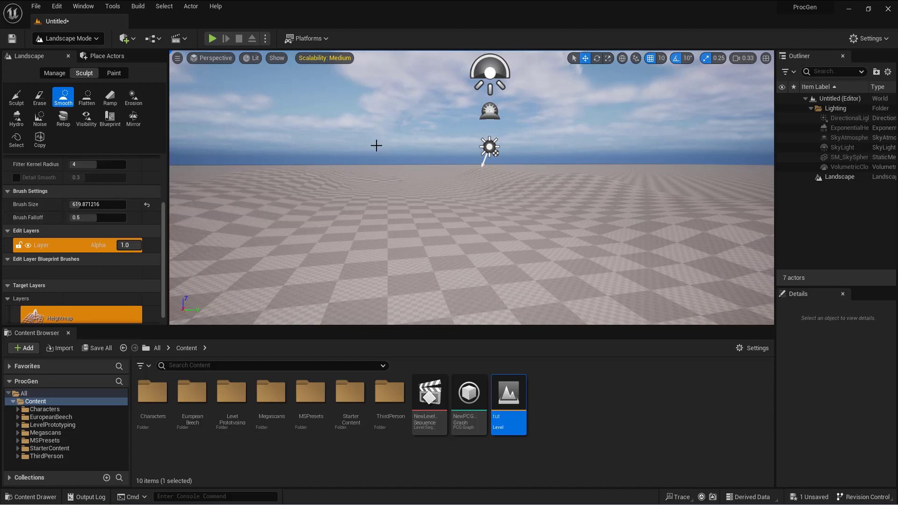
# Step: Leave landscape editing by switching back to Selection Mode
pyautogui.click(73, 40)
pyautogui.click(75, 49)
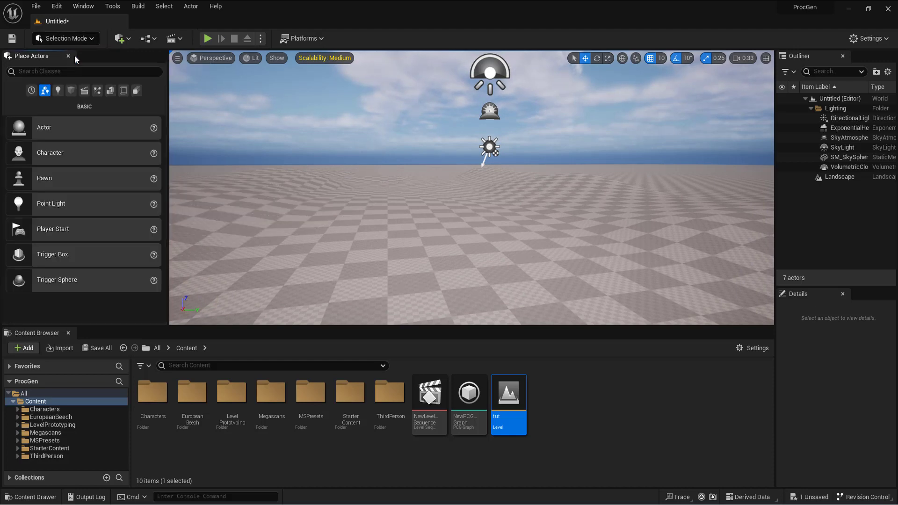
pyautogui.moveTo(368, 165); pyautogui.dragTo(388, 217, button='right')
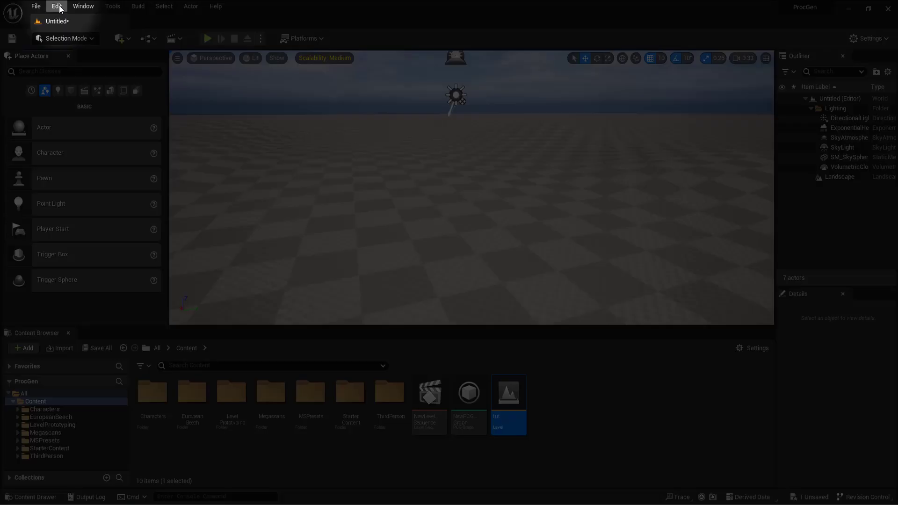
# Step: Search the plugins for "procedural" and check whether the Procedural Content Generation Framework is enabled
pyautogui.click(57, 6)
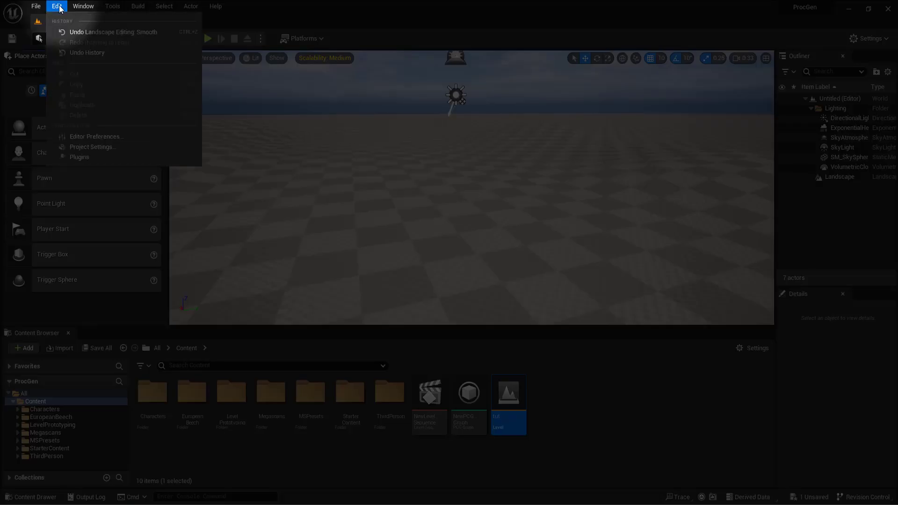
pyautogui.click(101, 158)
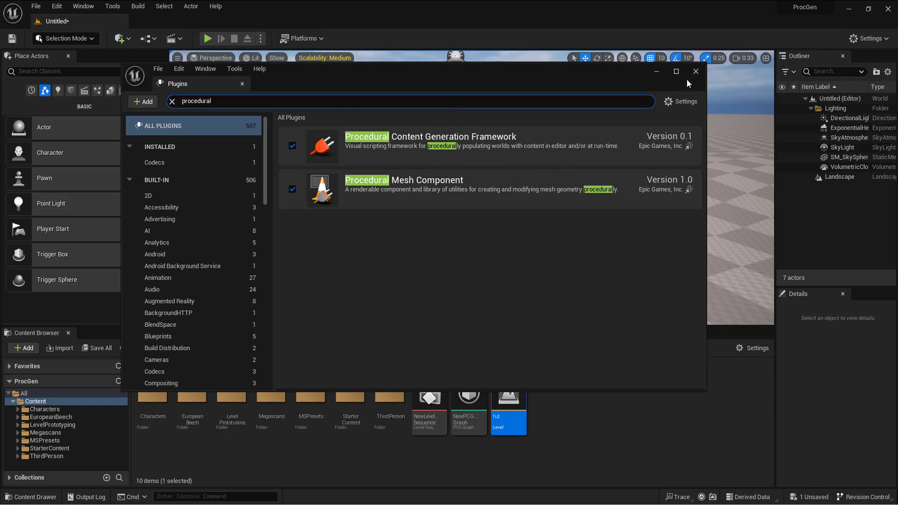
pyautogui.click(696, 71)
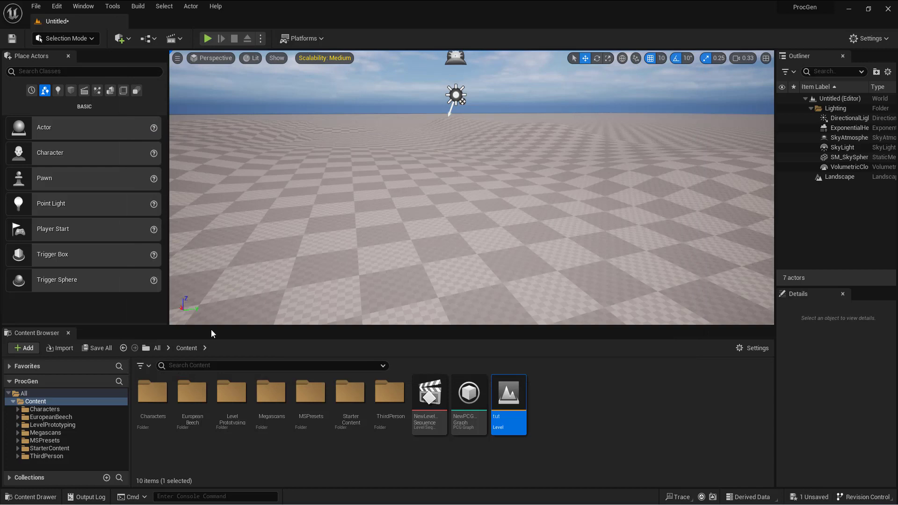
# Step: Enlarge the Content Browser and its folder tree, and open Quixel Bridge for adding Quixel content
pyautogui.moveTo(215, 326); pyautogui.dragTo(214, 281)
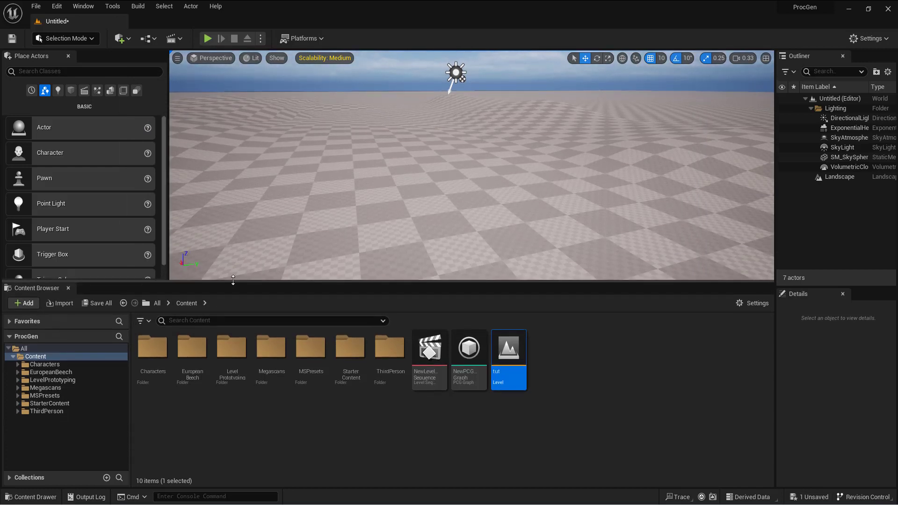
pyautogui.moveTo(131, 383); pyautogui.dragTo(149, 380)
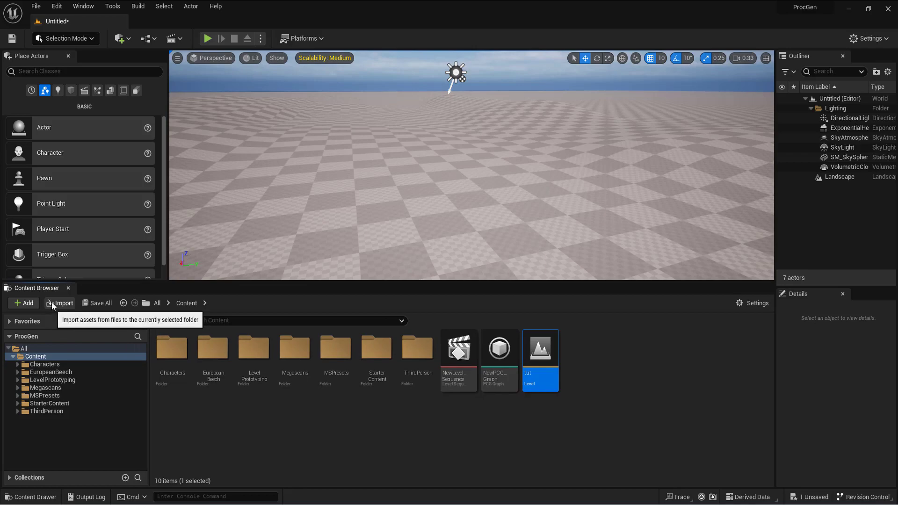
pyautogui.click(29, 303)
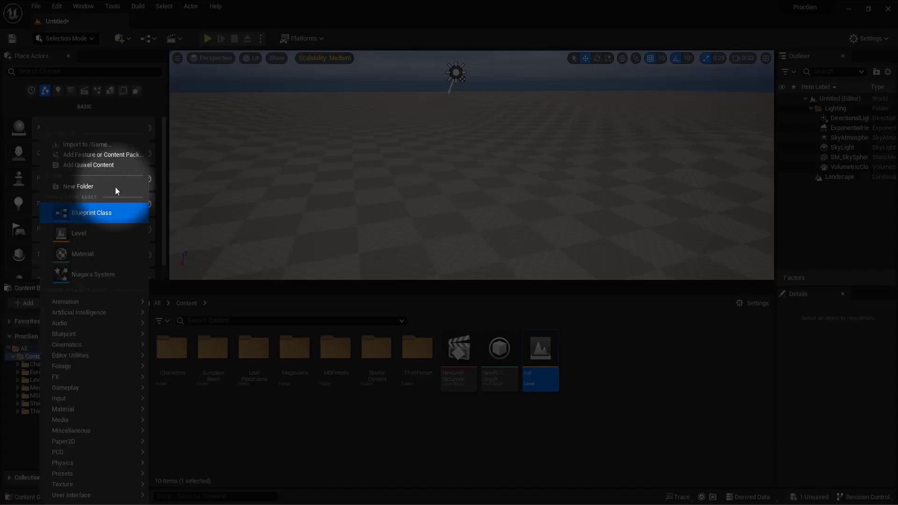
pyautogui.click(86, 167)
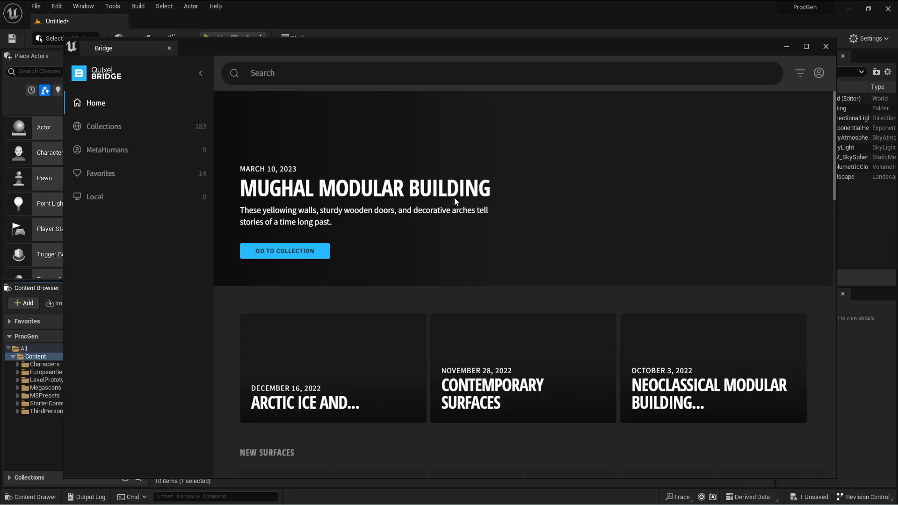
# Step: Show the 3D Plants section of Quixel Bridge and look through its plant categories
pyautogui.moveTo(148, 146)
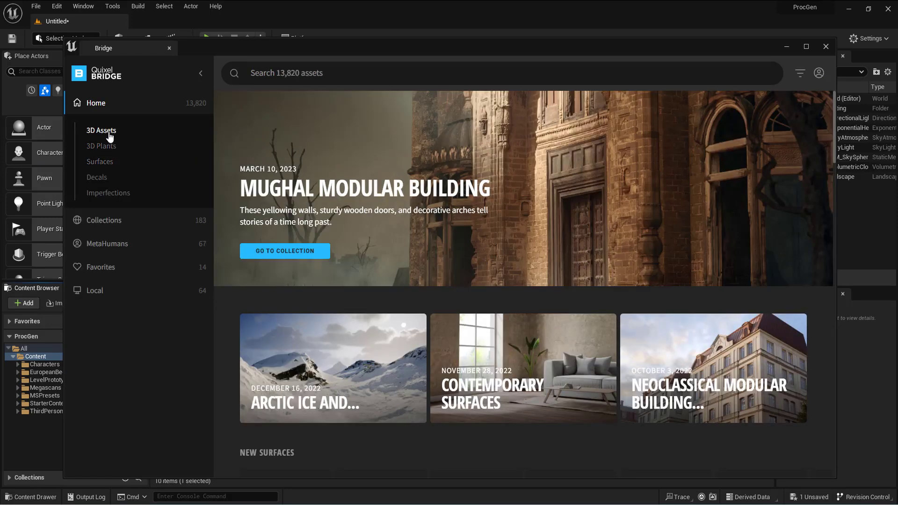
pyautogui.click(107, 146)
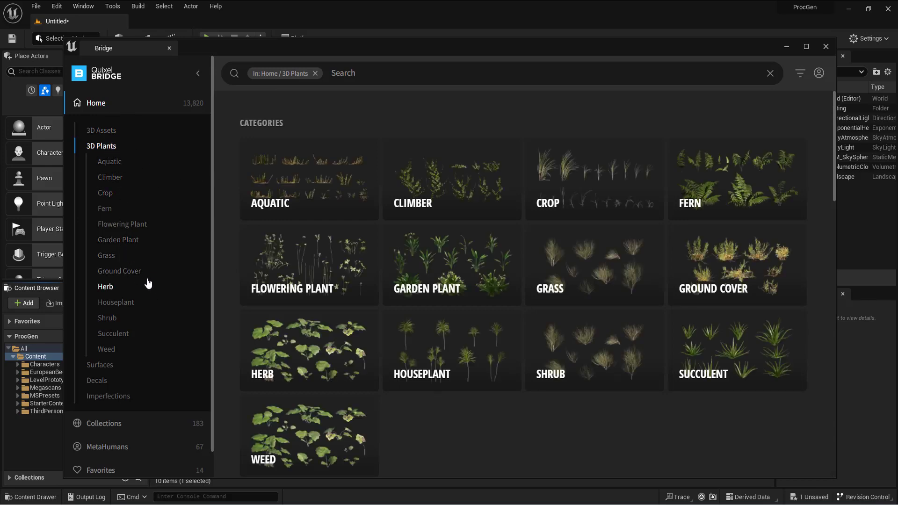
pyautogui.scroll(-1, 158, 319)
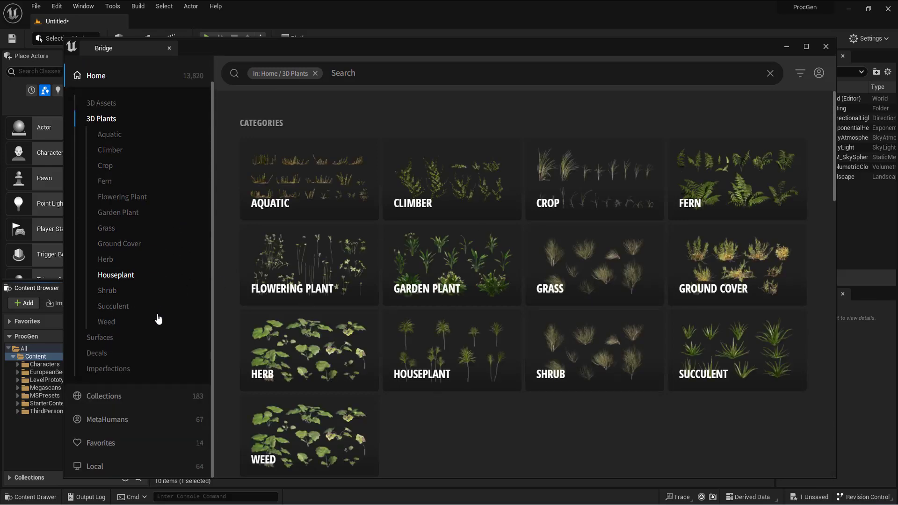
# Step: Show the locally downloaded Megascans assets in Quixel Bridge and look through the plants, rocks and surfaces
pyautogui.click(108, 467)
pyautogui.scroll(-2, 369, 203)
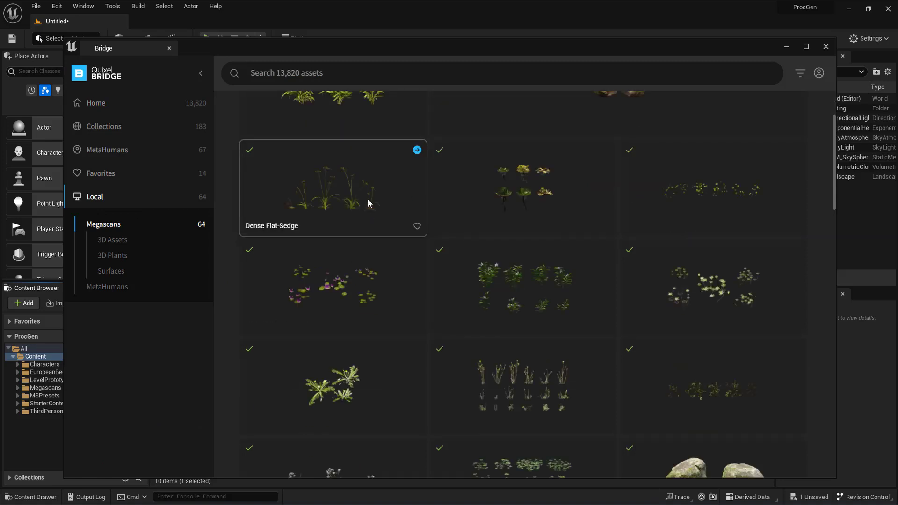
pyautogui.scroll(-2, 683, 299)
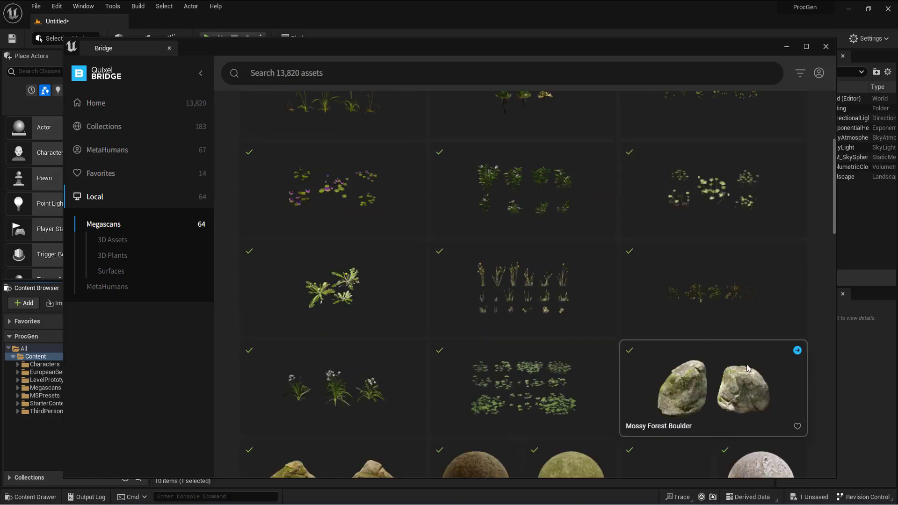
pyautogui.scroll(-3, 748, 368)
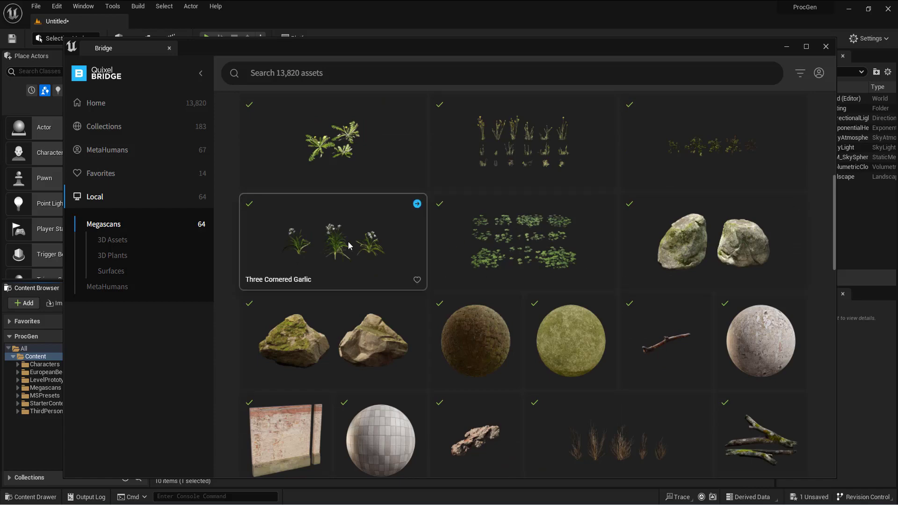
pyautogui.scroll(5, 349, 245)
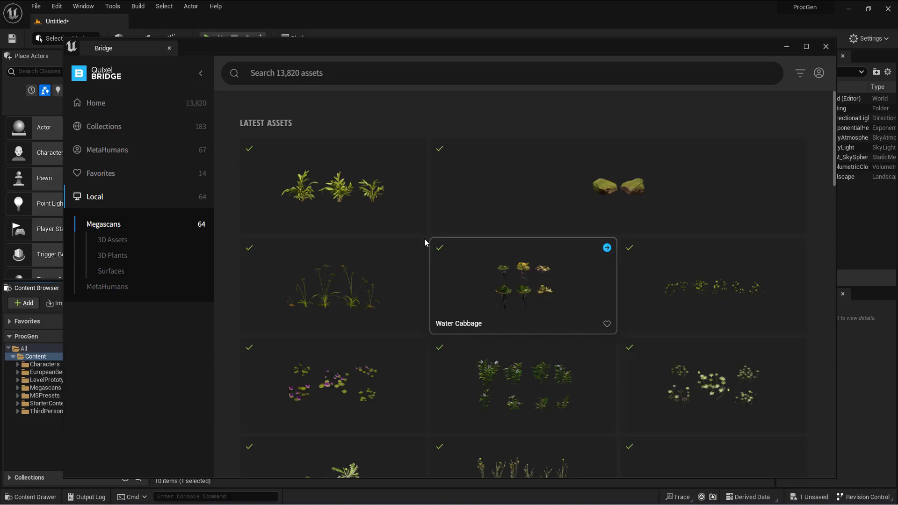
pyautogui.scroll(-3, 552, 234)
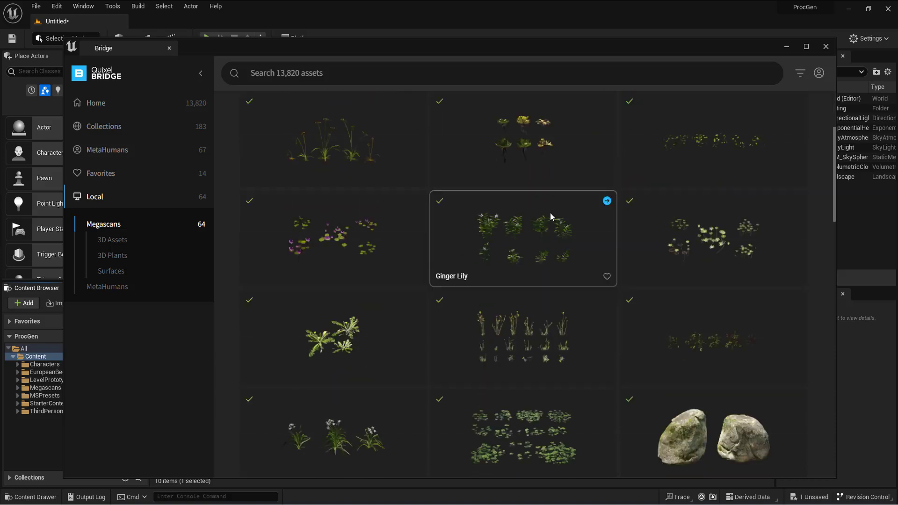
pyautogui.scroll(-3, 375, 283)
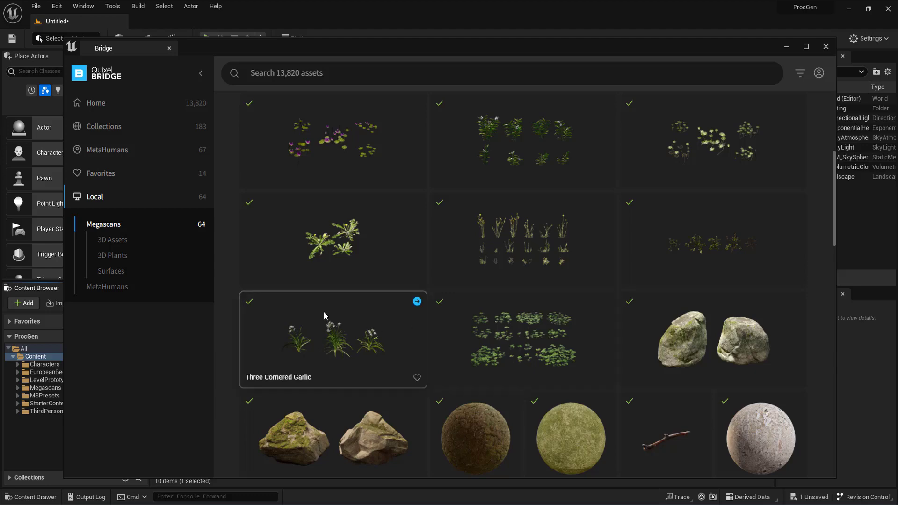
pyautogui.scroll(-5, 540, 296)
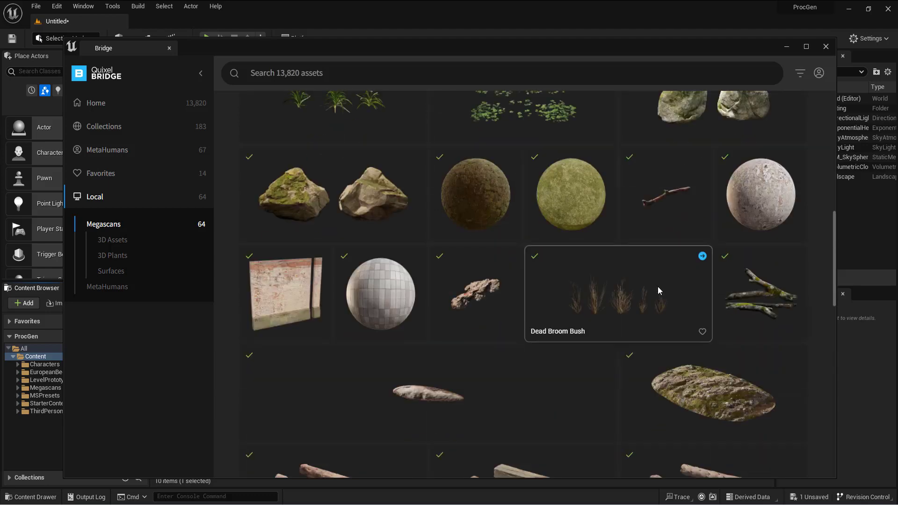
pyautogui.scroll(6, 658, 286)
# Step: Close Quixel Bridge and open the project's EuropeanBeech folder in the Content Browser
pyautogui.click(824, 47)
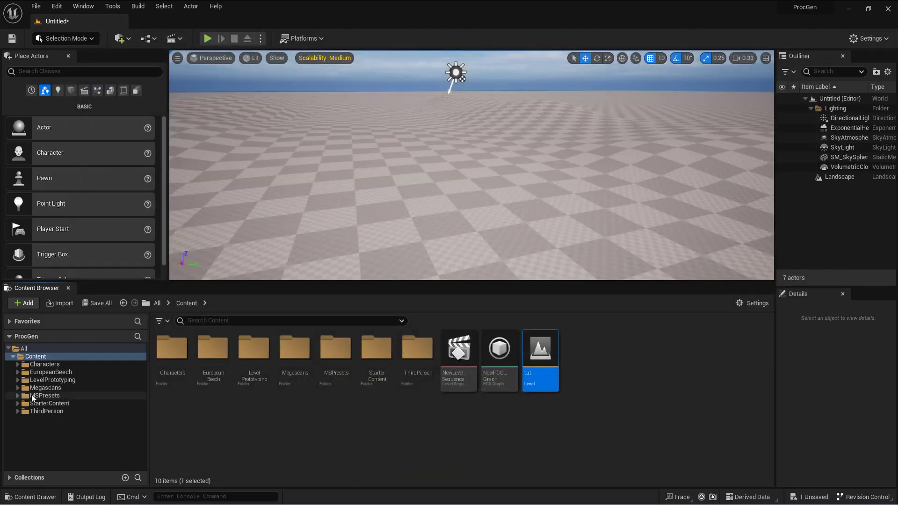
pyautogui.click(50, 372)
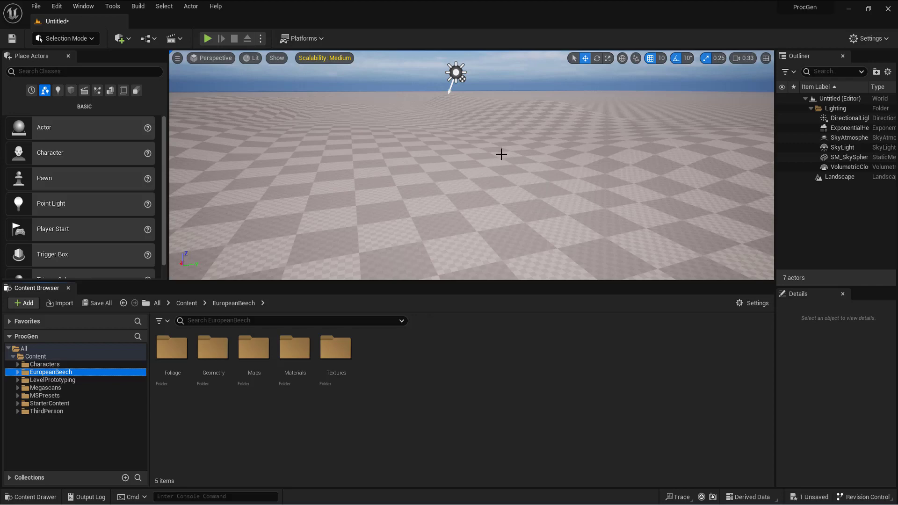
pyautogui.moveTo(496, 154); pyautogui.dragTo(393, 167, button='right')
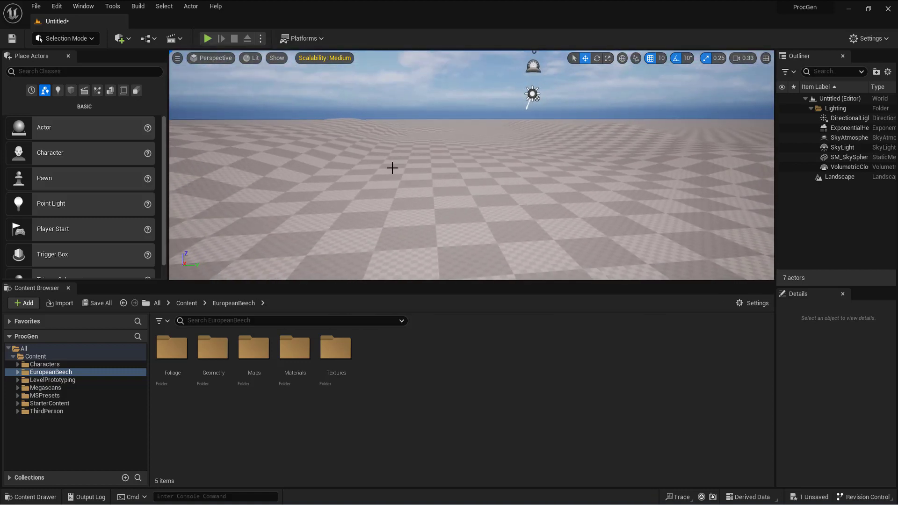
# Step: Select the landscape, widen the Outliner and Details area, and give Details more height
pyautogui.click(350, 156)
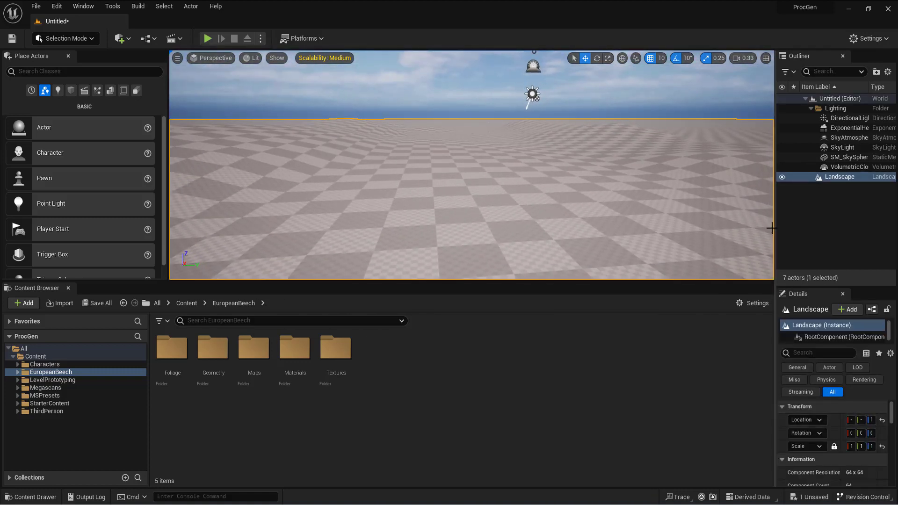
pyautogui.moveTo(777, 227); pyautogui.dragTo(701, 227)
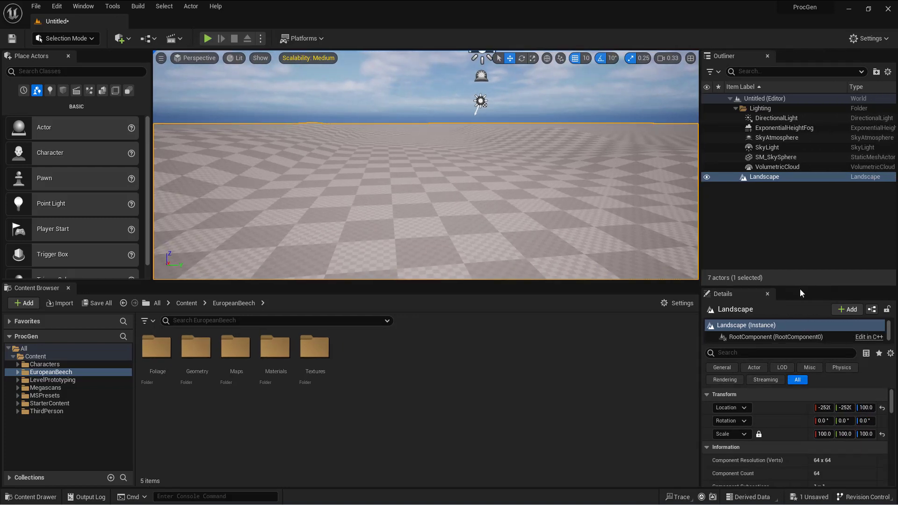
pyautogui.moveTo(797, 288); pyautogui.dragTo(682, 321)
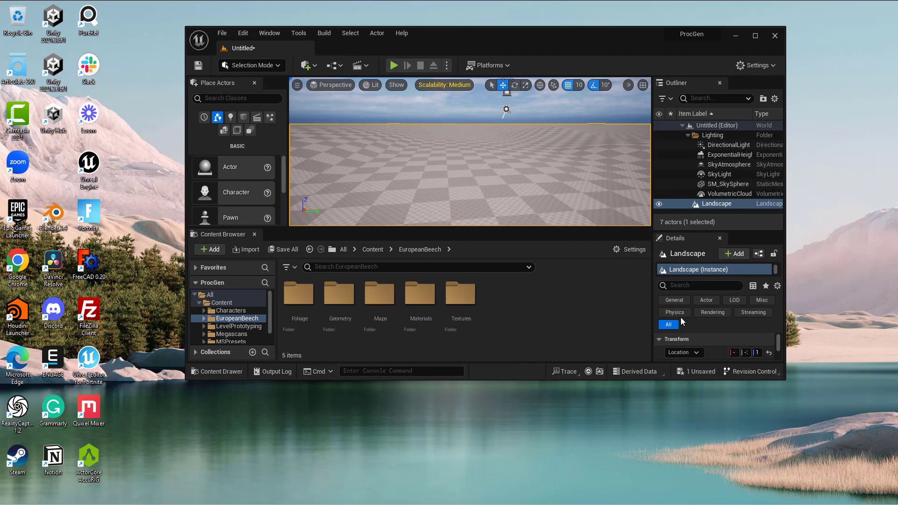
pyautogui.click(755, 36)
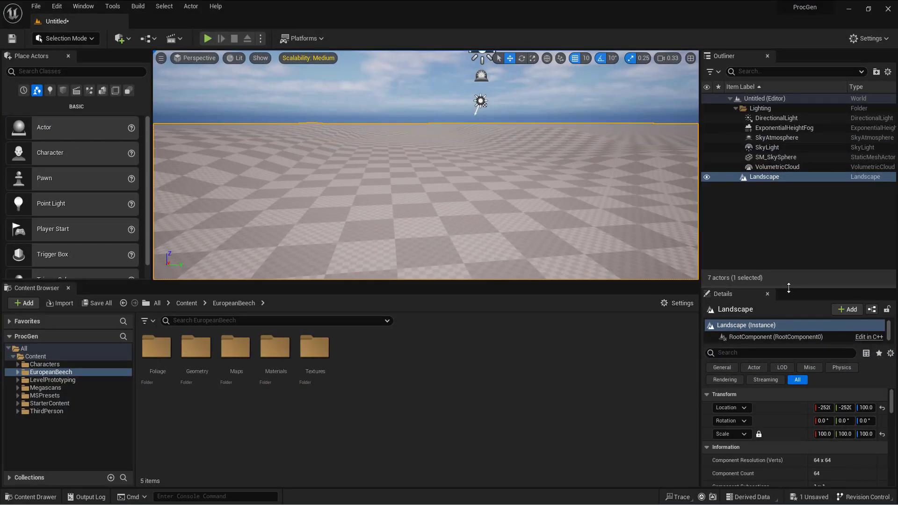
pyautogui.moveTo(789, 289); pyautogui.dragTo(793, 236)
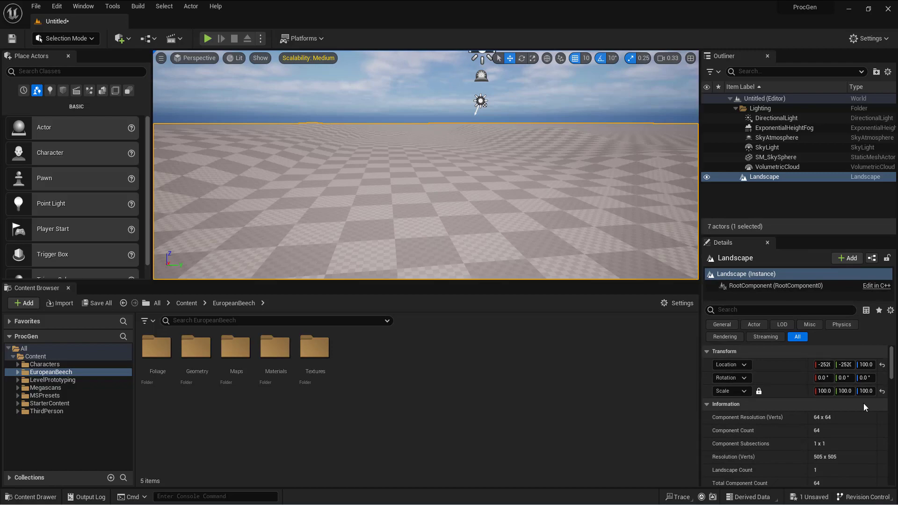
# Step: Assign the Mossy_Forest_Floor material instance from the Megascans Surfaces folder as the Landscape Material
pyautogui.scroll(-10, 855, 405)
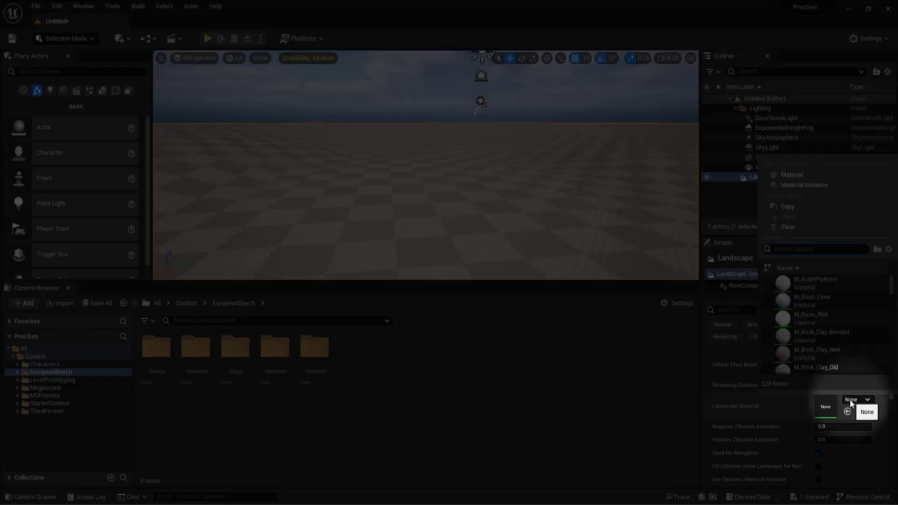
pyautogui.press('BackSpace')
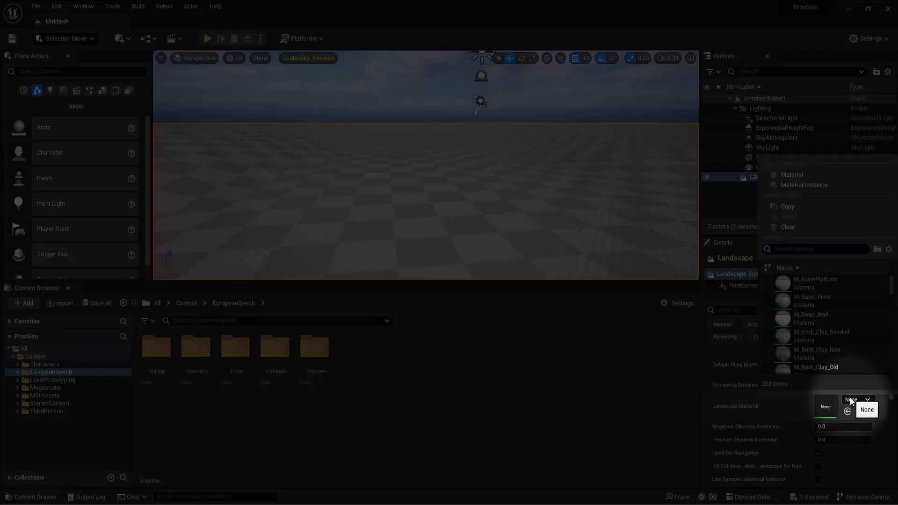
pyautogui.write('st')
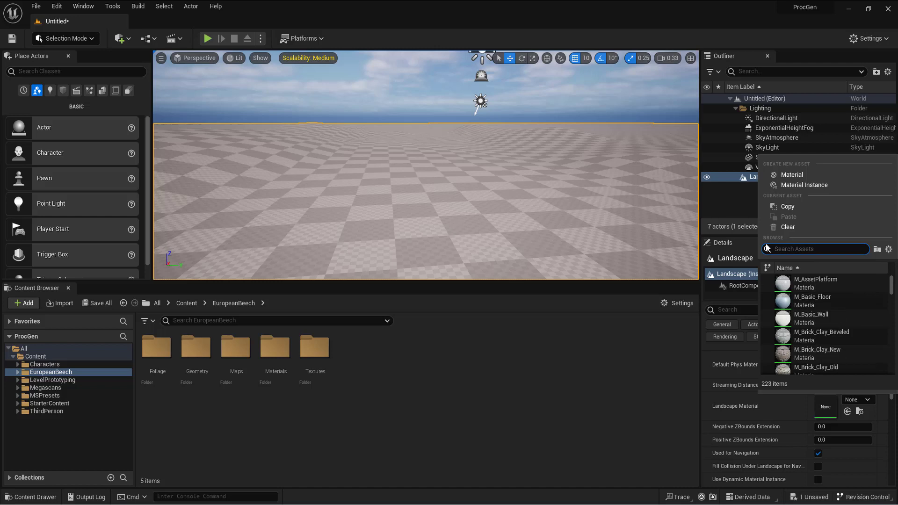
pyautogui.click(40, 395)
pyautogui.click(44, 388)
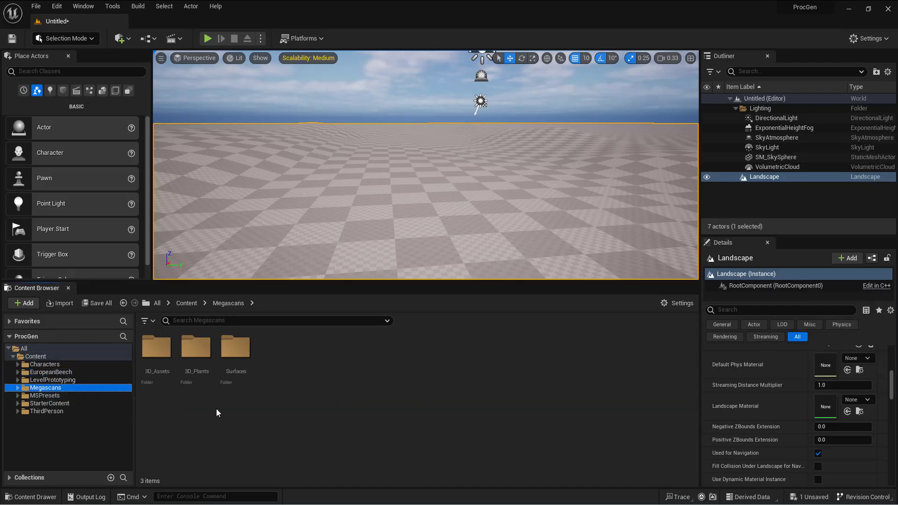
pyautogui.doubleClick(235, 356)
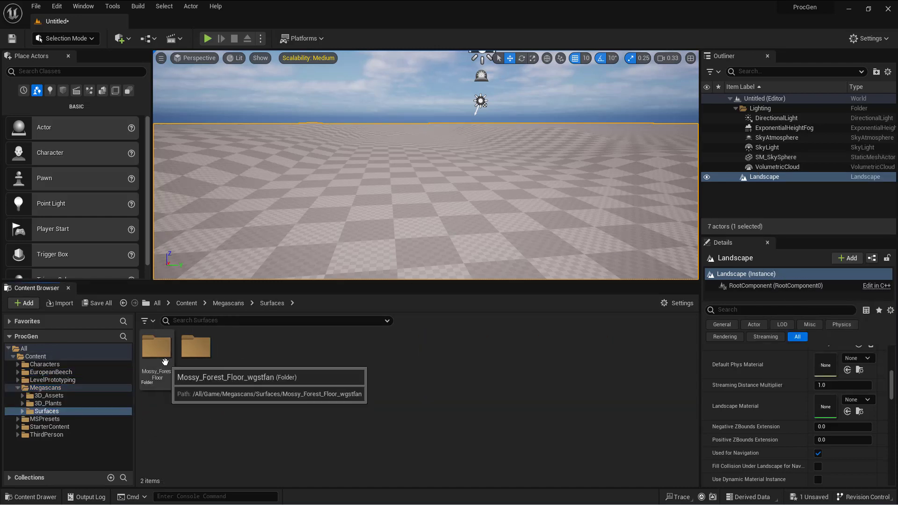
pyautogui.doubleClick(207, 371)
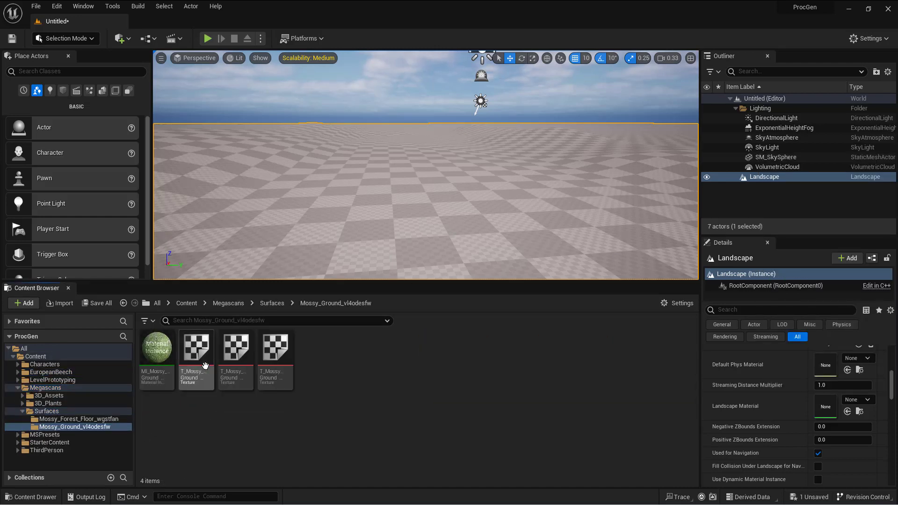
pyautogui.click(48, 420)
pyautogui.moveTo(156, 349); pyautogui.dragTo(841, 401)
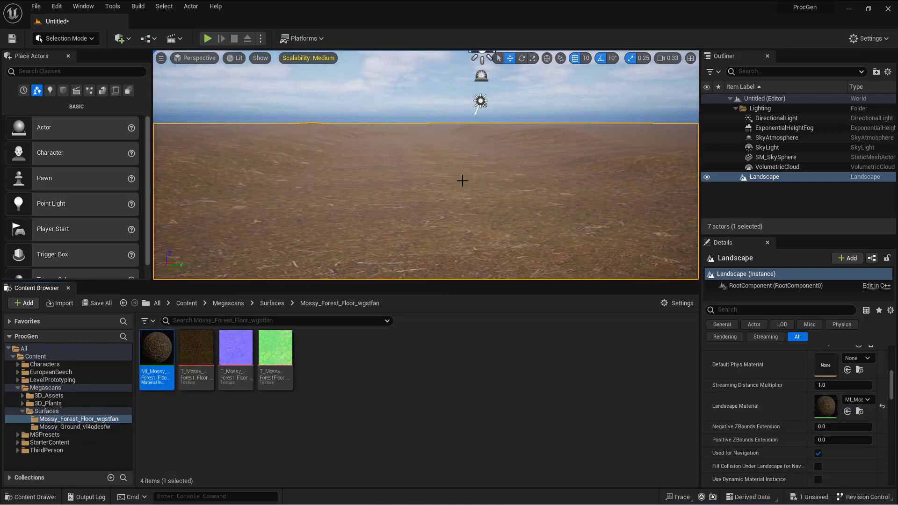
# Step: Set Tiling X and Tiling Y of the mossy forest floor material instance to 0.258632 and close its editor
pyautogui.press('w')
pyautogui.moveTo(462, 181); pyautogui.dragTo(485, 189, button='right')
pyautogui.press('s')
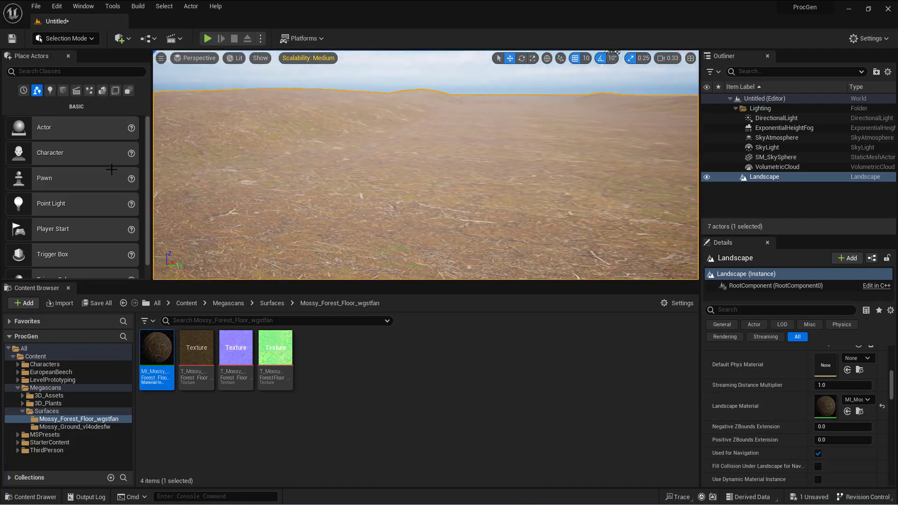
pyautogui.moveTo(0, 248); pyautogui.dragTo(310, 139)
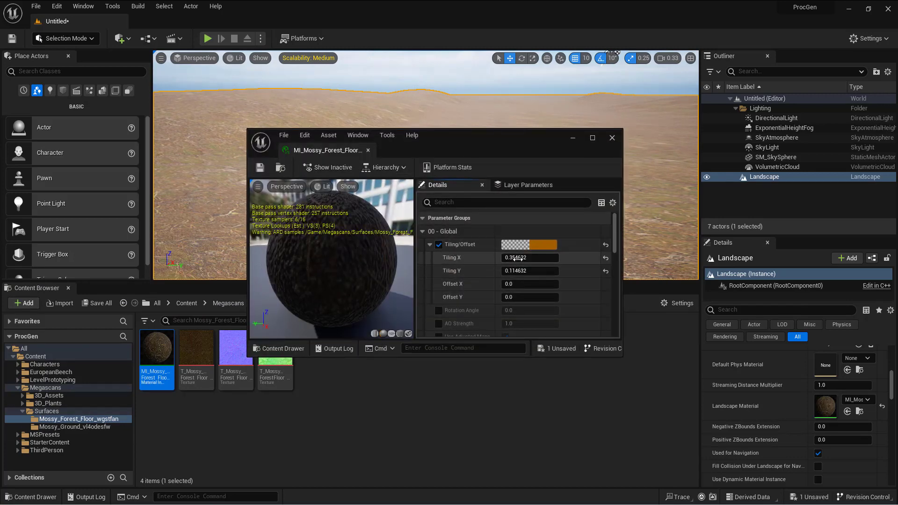
pyautogui.moveTo(518, 259); pyautogui.dragTo(512, 271)
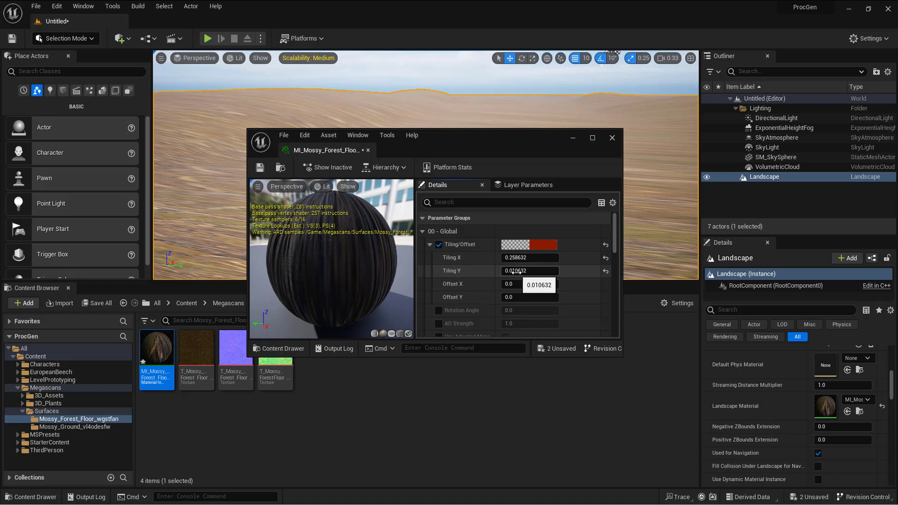
pyautogui.click(531, 257)
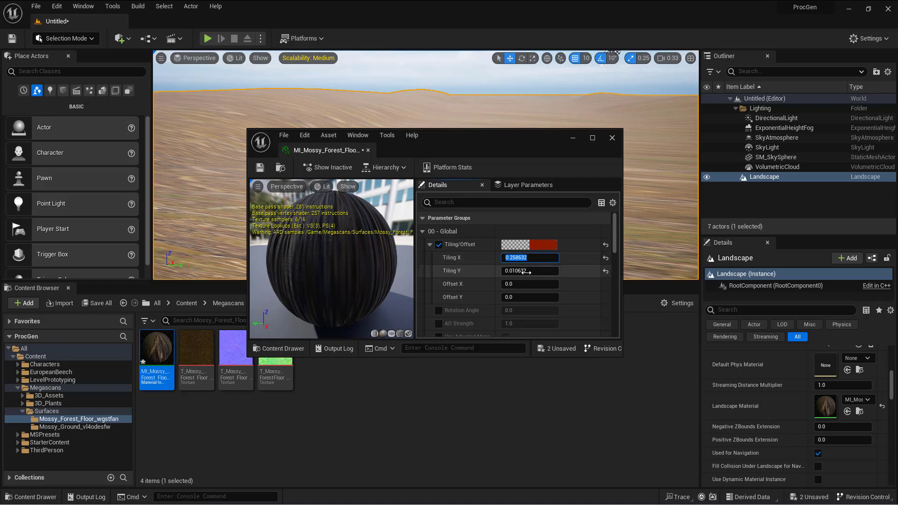
pyautogui.press('Return')
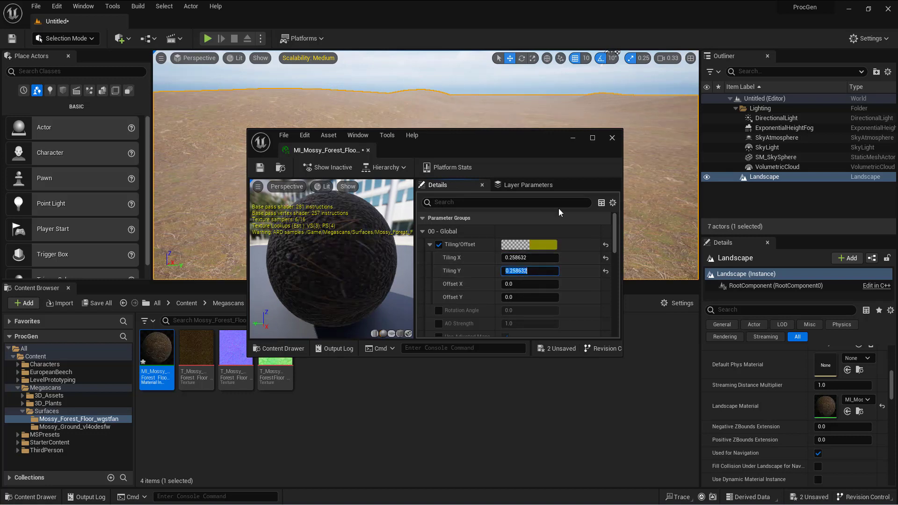
pyautogui.click(612, 139)
# Step: Add a PCGVolume actor to the level and place it on the landscape
pyautogui.moveTo(485, 146); pyautogui.dragTo(457, 117, button='right')
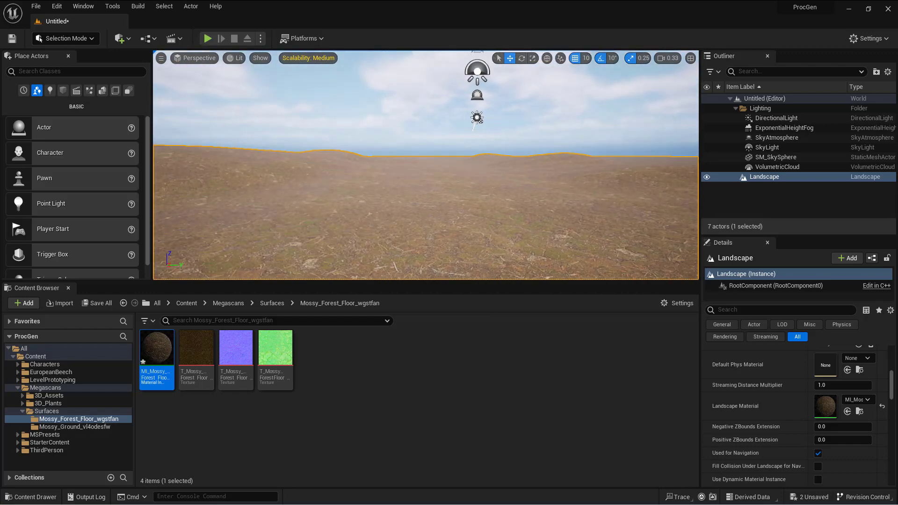
pyautogui.click(406, 144)
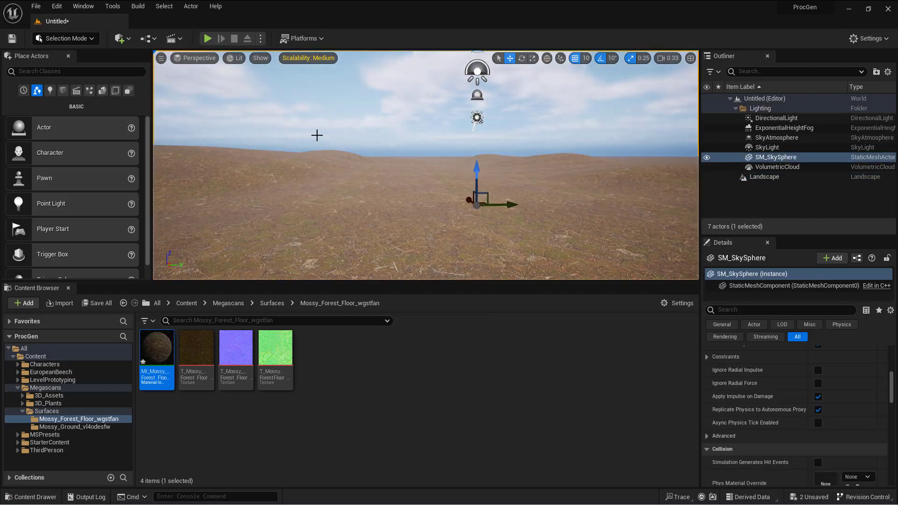
pyautogui.click(129, 39)
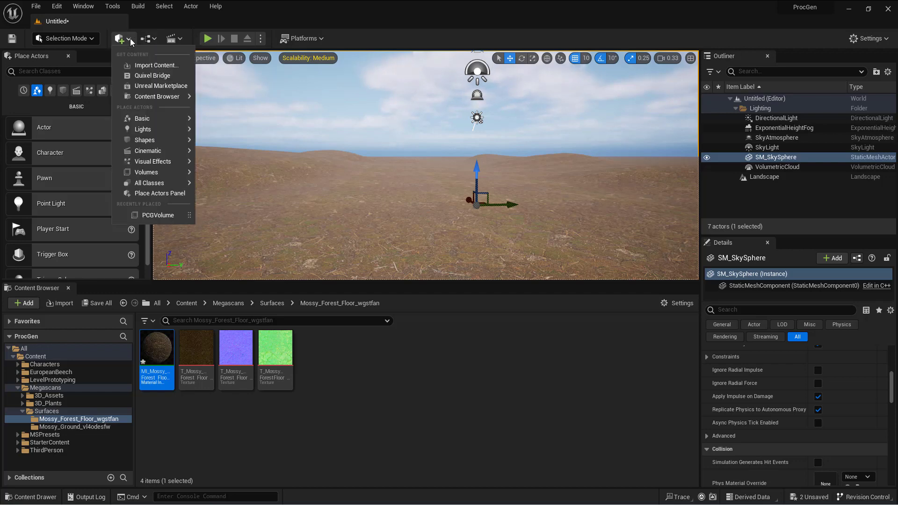
pyautogui.moveTo(169, 163)
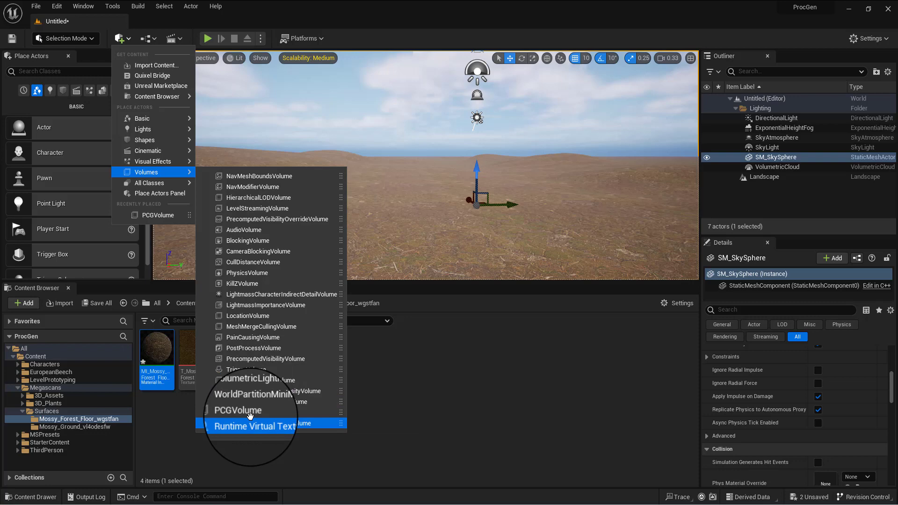
pyautogui.click(258, 413)
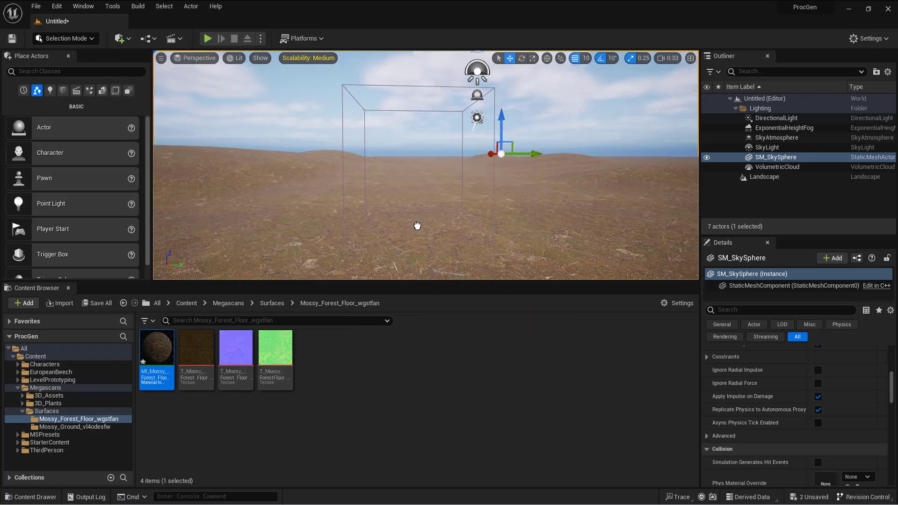
pyautogui.moveTo(385, 131); pyautogui.dragTo(407, 238, button='right')
pyautogui.moveTo(386, 164); pyautogui.dragTo(363, 127, button='right')
pyautogui.press('s')
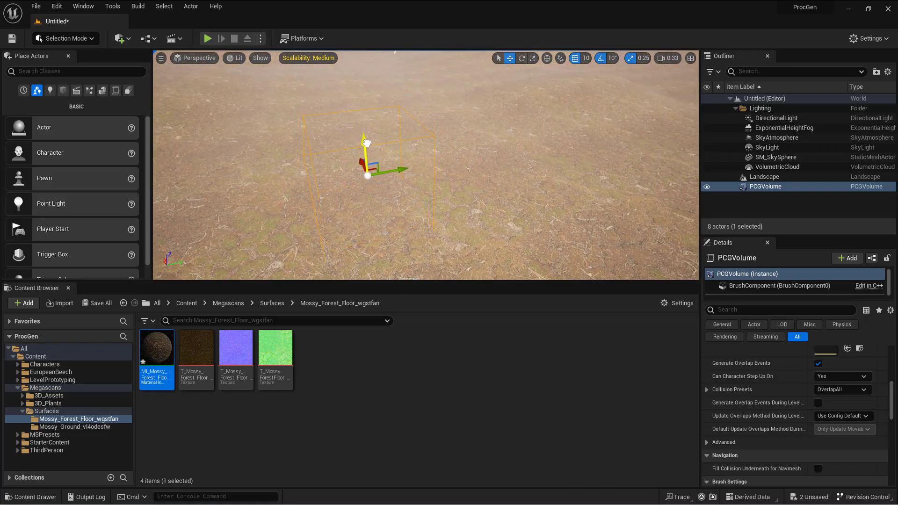
pyautogui.press('w')
pyautogui.moveTo(435, 170)
pyautogui.mouseDown(button='right')
pyautogui.moveTo(430, 225)
pyautogui.moveTo(433, 140)
pyautogui.moveTo(417, 159)
pyautogui.moveTo(423, 171)
pyautogui.mouseUp(button='right')
pyautogui.press('s')
# Step: Examine the PCGVolume's properties, including its brush settings, and select the volume in the actor list
pyautogui.scroll(-3, 791, 421)
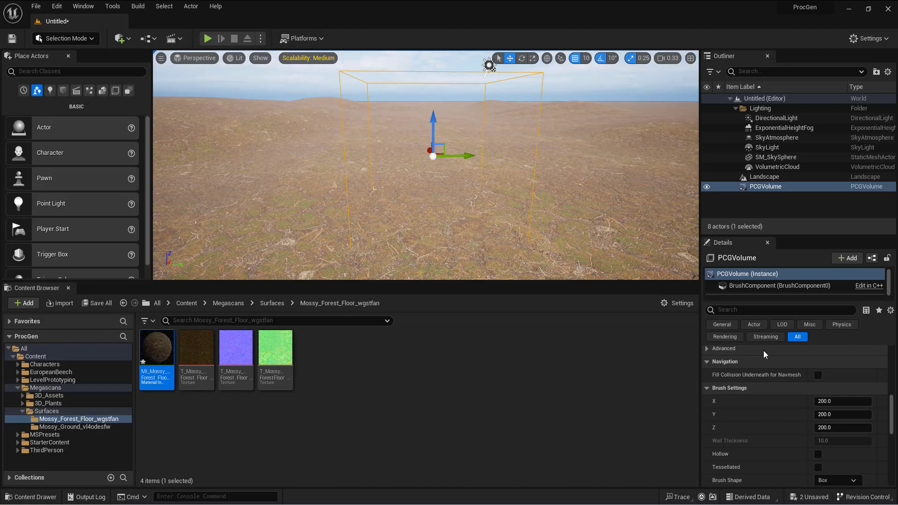
pyautogui.scroll(3, 792, 392)
pyautogui.click(765, 187)
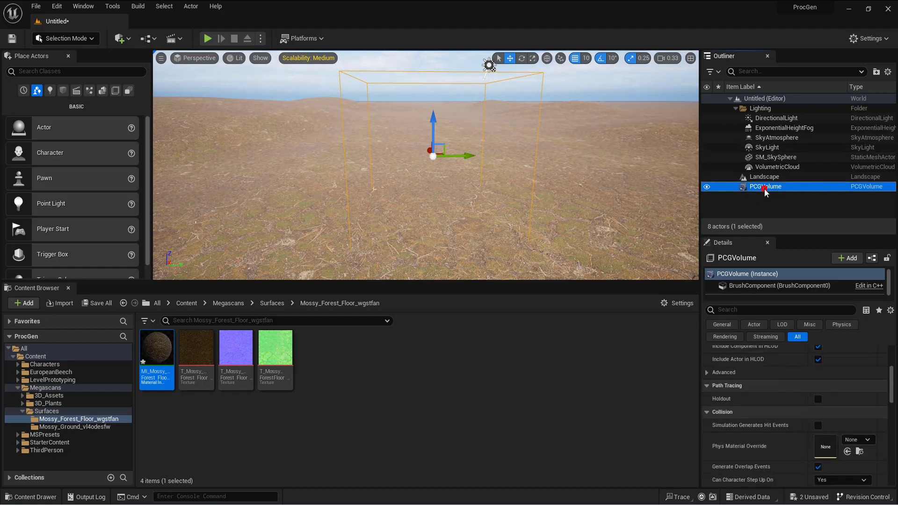
# Step: Scale the PCGVolume uniformly to 15 and move it along the X axis to a location of 150
pyautogui.scroll(3, 790, 407)
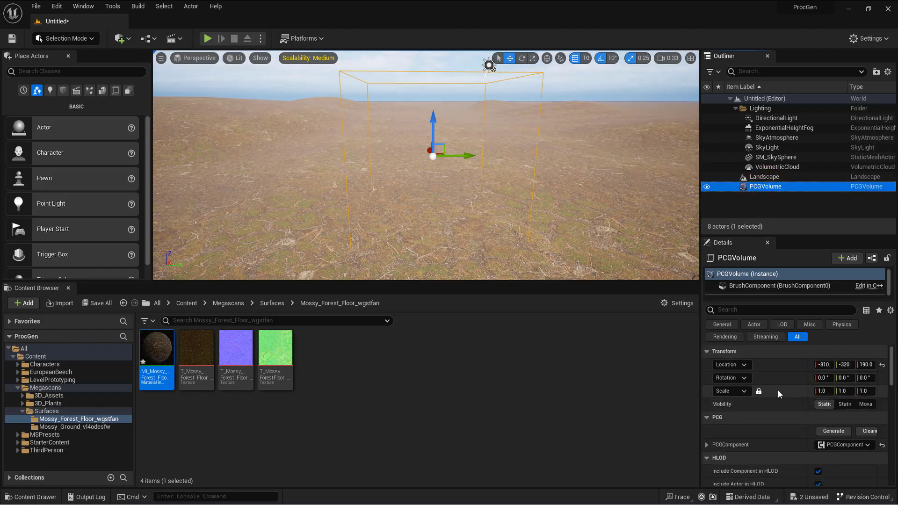
pyautogui.moveTo(823, 391); pyautogui.dragTo(865, 392)
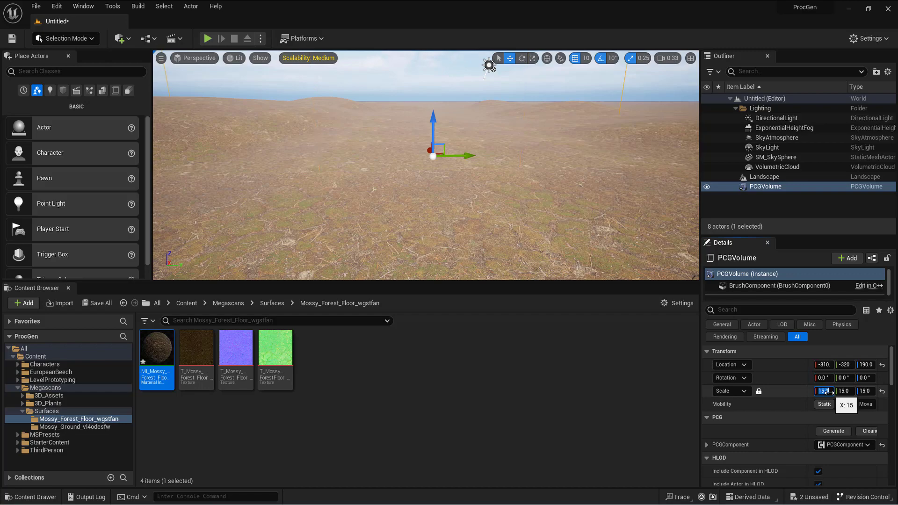
pyautogui.moveTo(488, 159); pyautogui.dragTo(396, 177, button='right')
pyautogui.press('s')
pyautogui.moveTo(353, 194); pyautogui.dragTo(449, 128)
pyautogui.moveTo(500, 132); pyautogui.dragTo(500, 132, button='right')
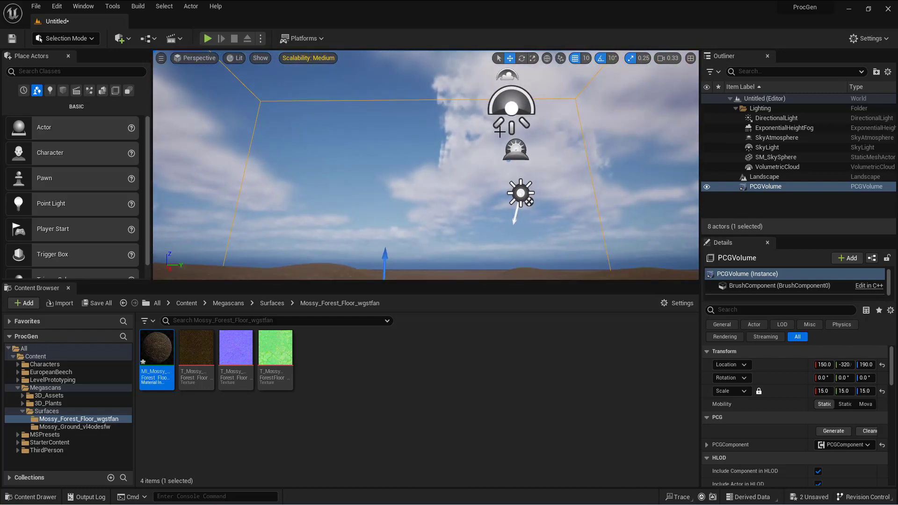
# Step: Unlock the PCGVolume's scale ratio, set its Z scale to 10, and lock the ratio again
pyautogui.click(759, 391)
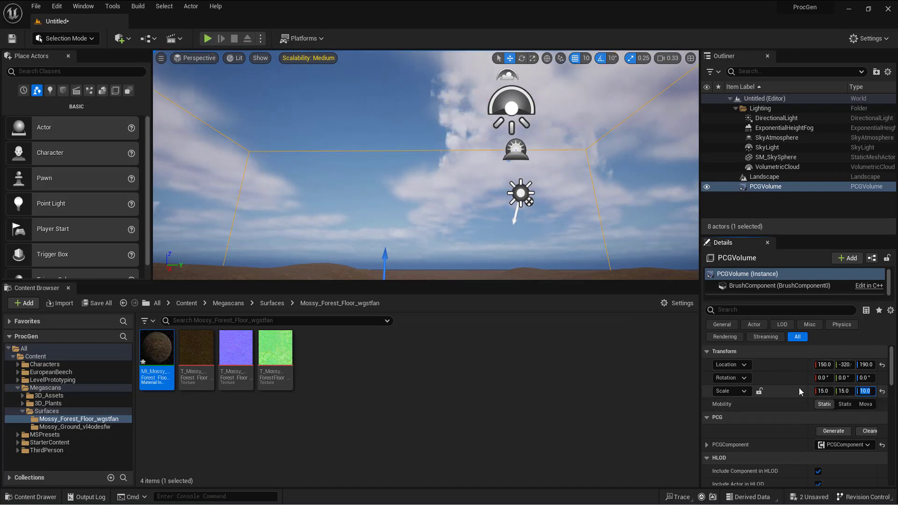
pyautogui.click(760, 391)
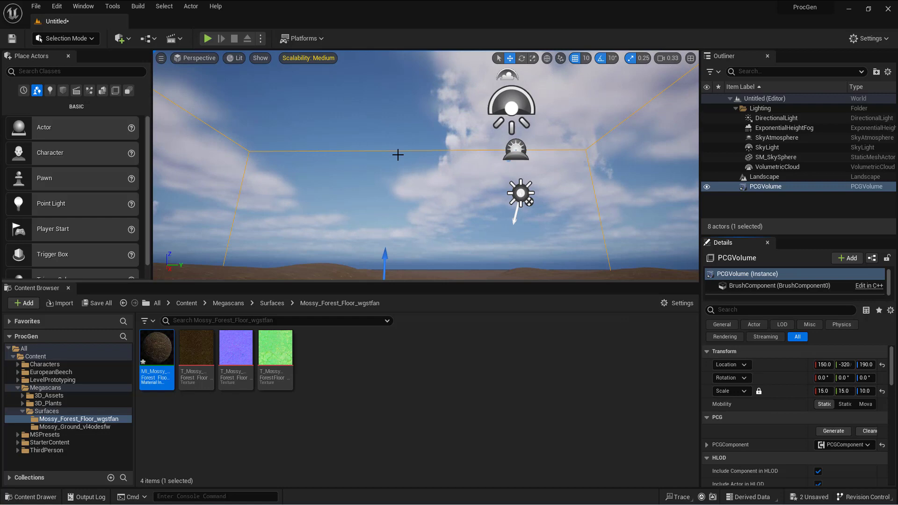
pyautogui.moveTo(397, 155); pyautogui.dragTo(397, 189, button='right')
pyautogui.press('w')
pyautogui.moveTo(390, 148); pyautogui.dragTo(352, 139, button='right')
pyautogui.click(385, 138)
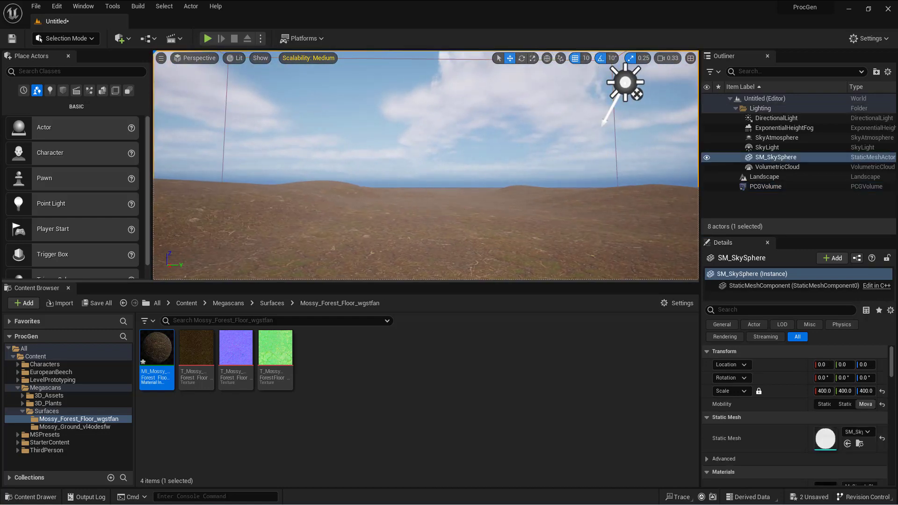
# Step: Create a new PCG Graph named tutgraph in the Content folder and assign it to the PCGVolume's PCGComponent
pyautogui.click(765, 186)
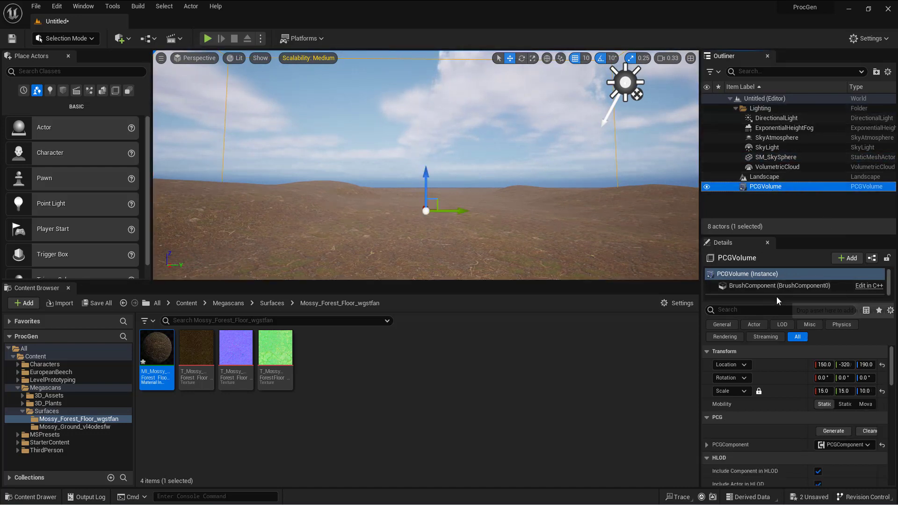
pyautogui.scroll(-1, 803, 284)
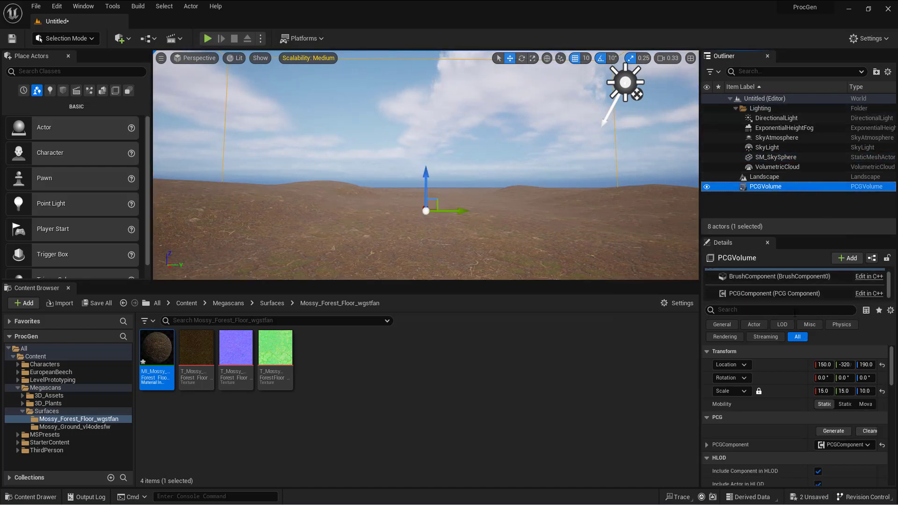
pyautogui.click(768, 294)
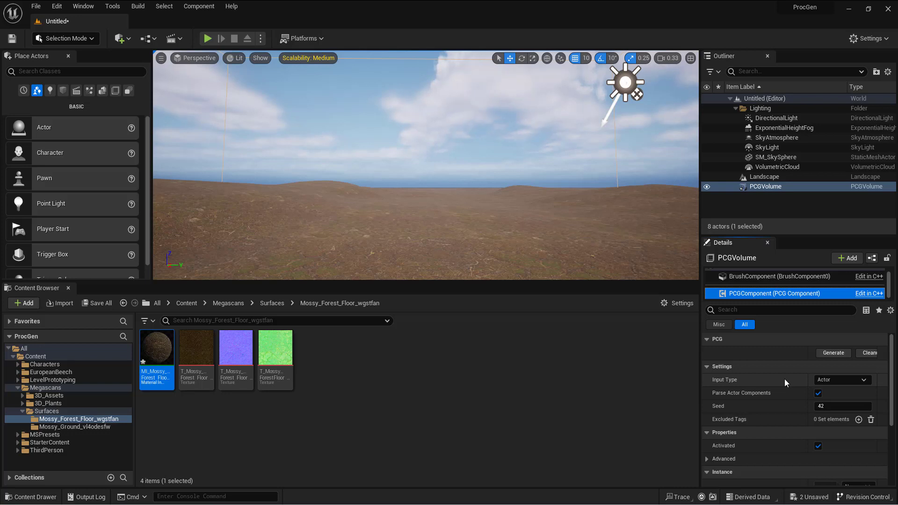
pyautogui.scroll(-3, 793, 402)
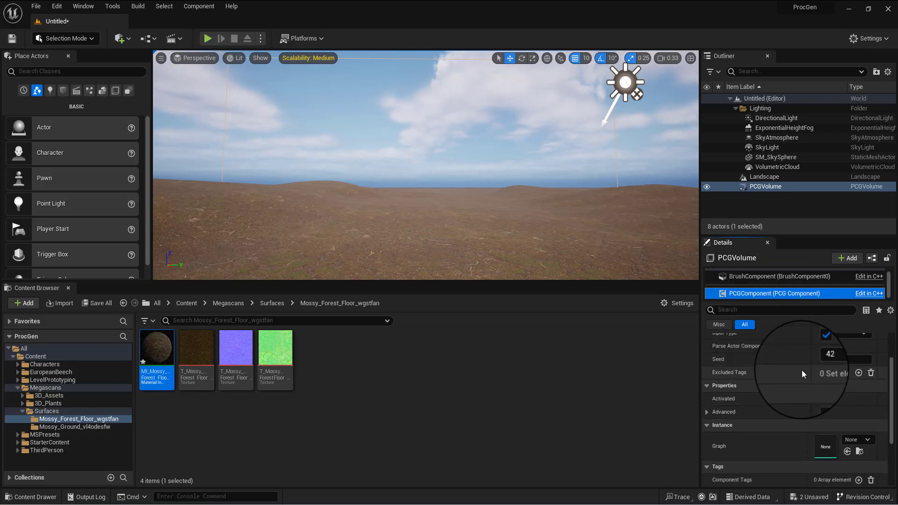
pyautogui.scroll(-2, 796, 374)
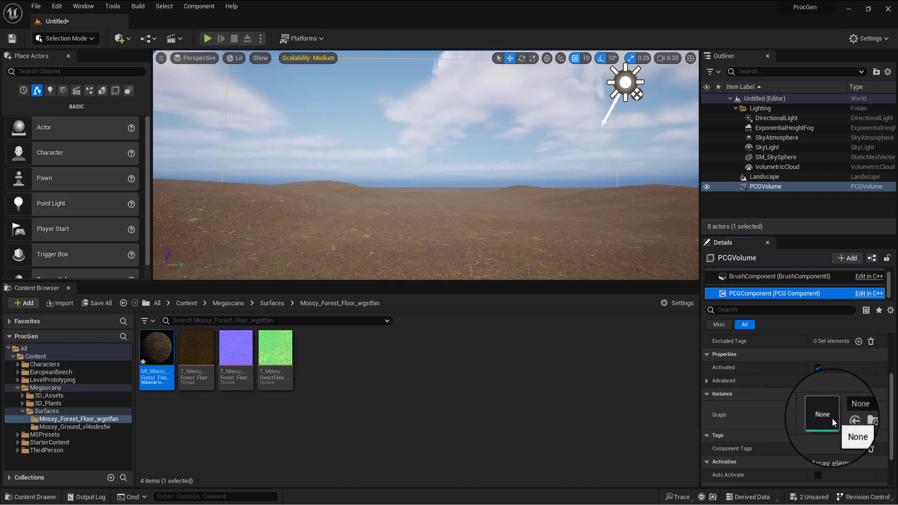
pyautogui.click(868, 410)
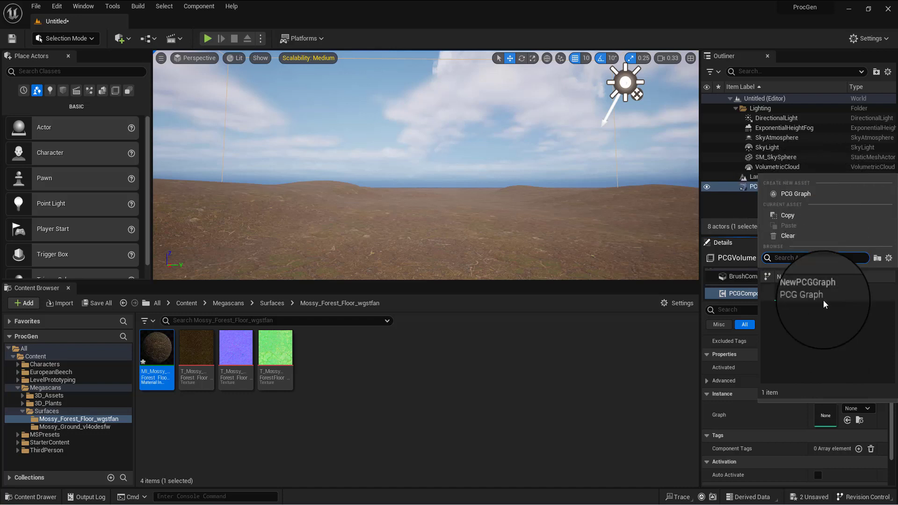
pyautogui.click(790, 195)
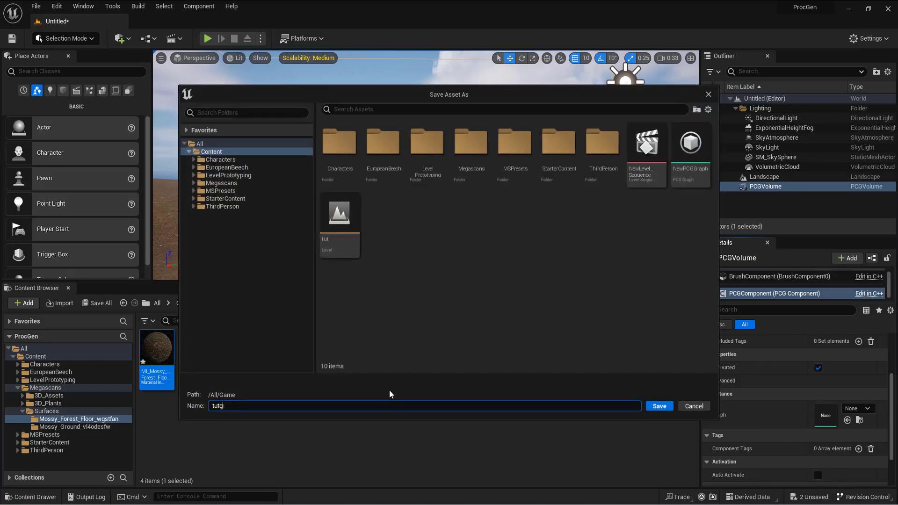
pyautogui.press('Return')
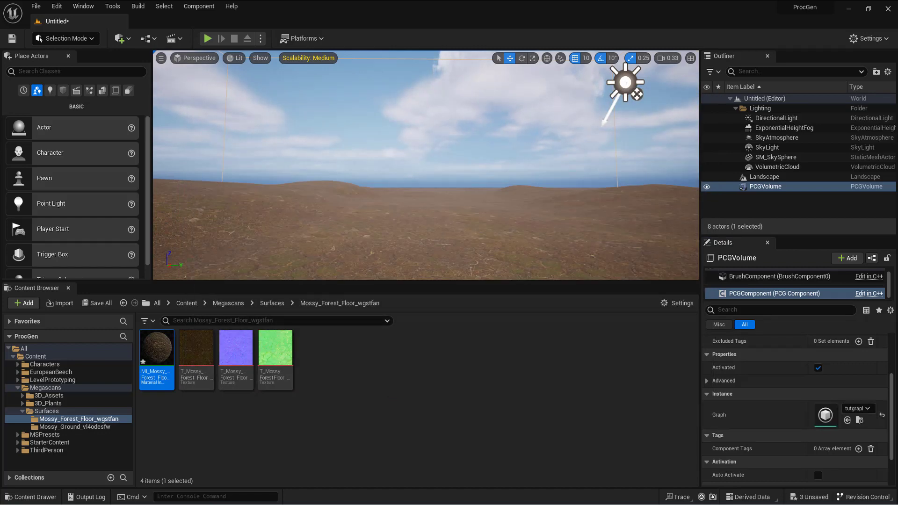
# Step: Dock the tutgraph editor in the main window, space the Input and Output nodes apart, and expand the Input node's pins
pyautogui.moveTo(183, 207); pyautogui.dragTo(150, 21)
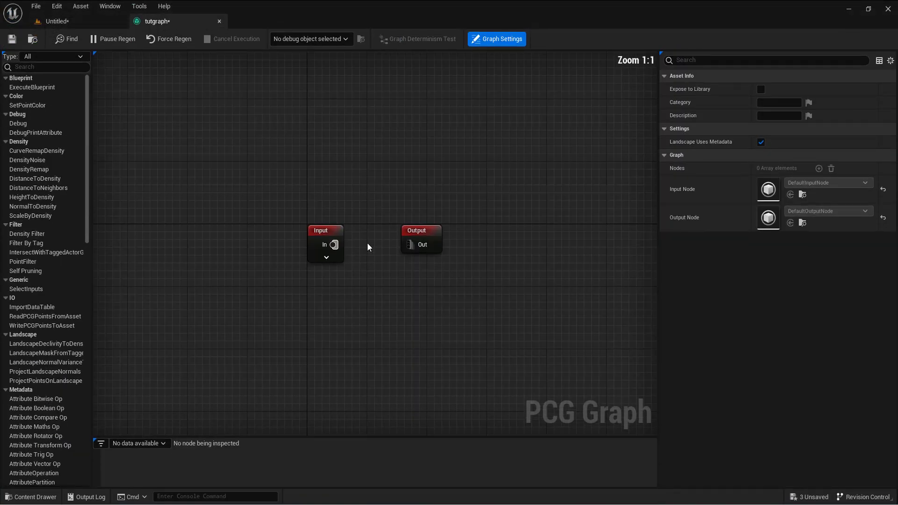
pyautogui.moveTo(386, 287); pyautogui.dragTo(376, 240, button='right')
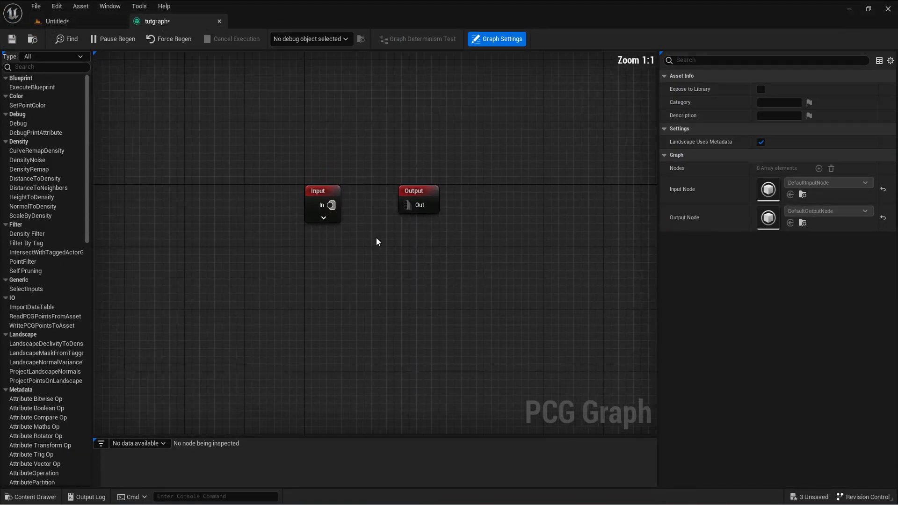
pyautogui.moveTo(317, 192); pyautogui.dragTo(273, 184)
pyautogui.click(416, 196)
pyautogui.moveTo(415, 197); pyautogui.dragTo(486, 196)
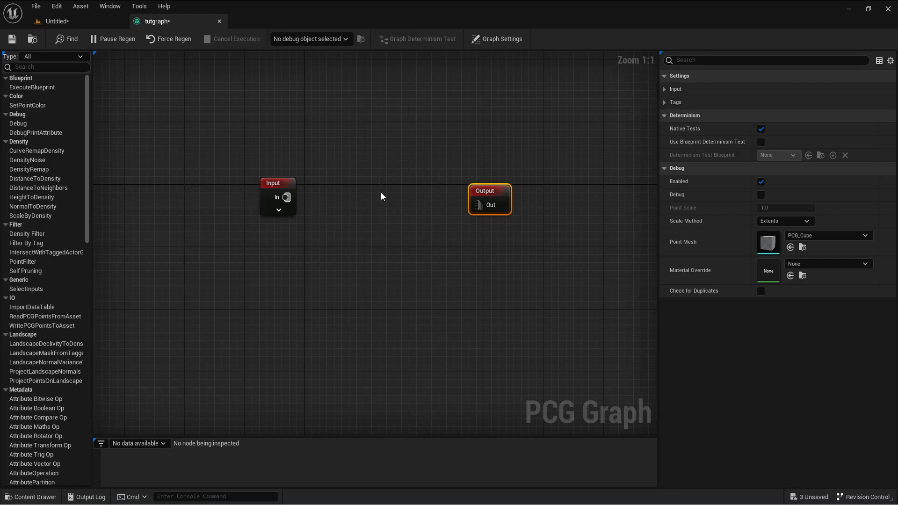
pyautogui.click(279, 211)
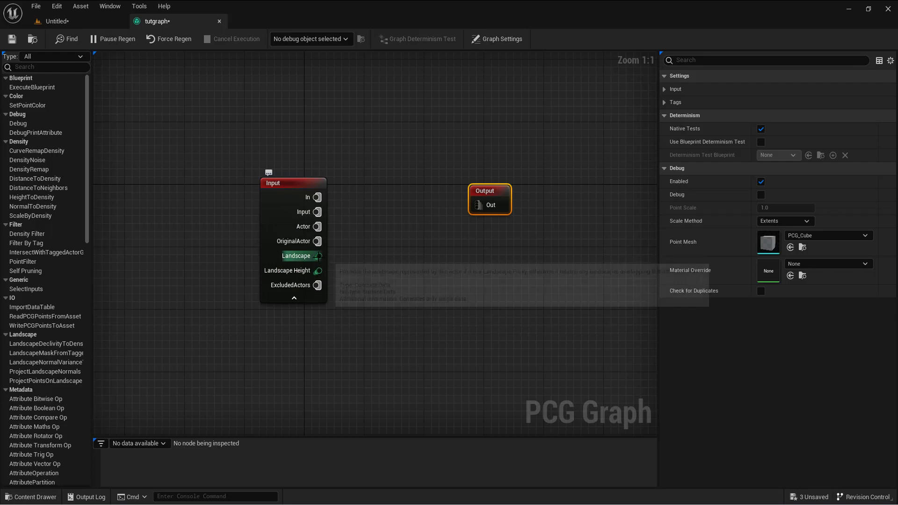
# Step: Add a Surface Sampler node fed by the Input node's Landscape pin and space the three nodes apart
pyautogui.moveTo(317, 257); pyautogui.dragTo(393, 278)
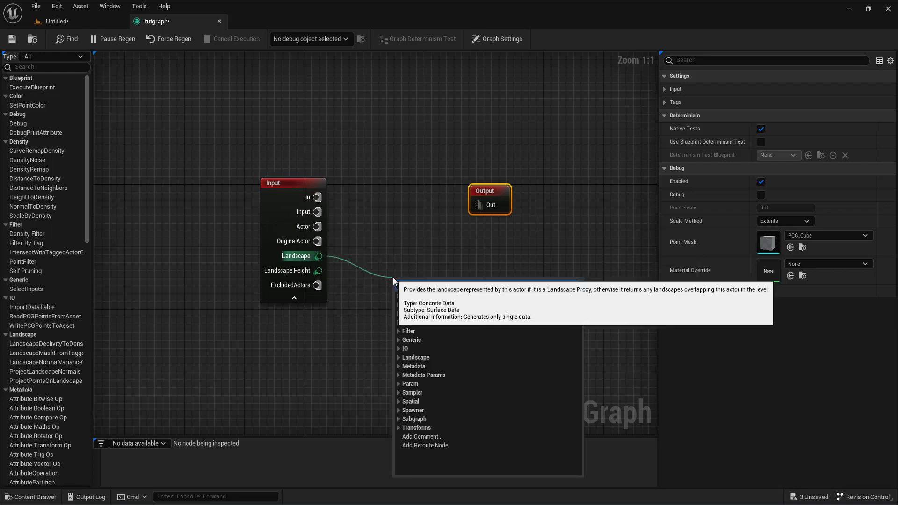
pyautogui.write('surface')
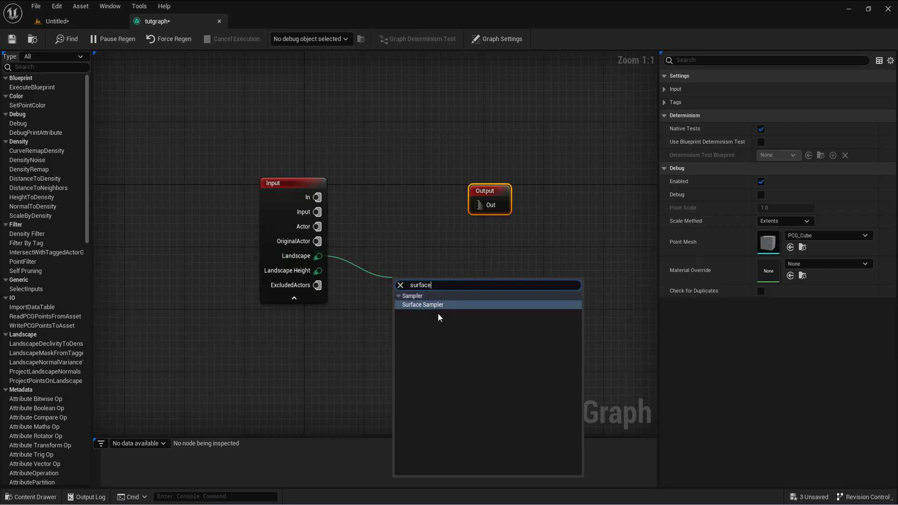
pyautogui.click(437, 310)
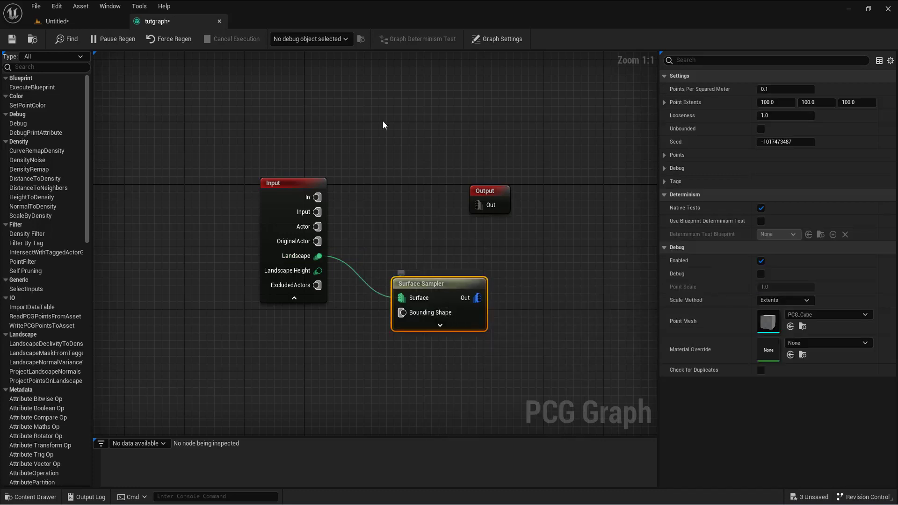
pyautogui.moveTo(491, 198); pyautogui.dragTo(582, 199)
pyautogui.moveTo(301, 189); pyautogui.dragTo(234, 190)
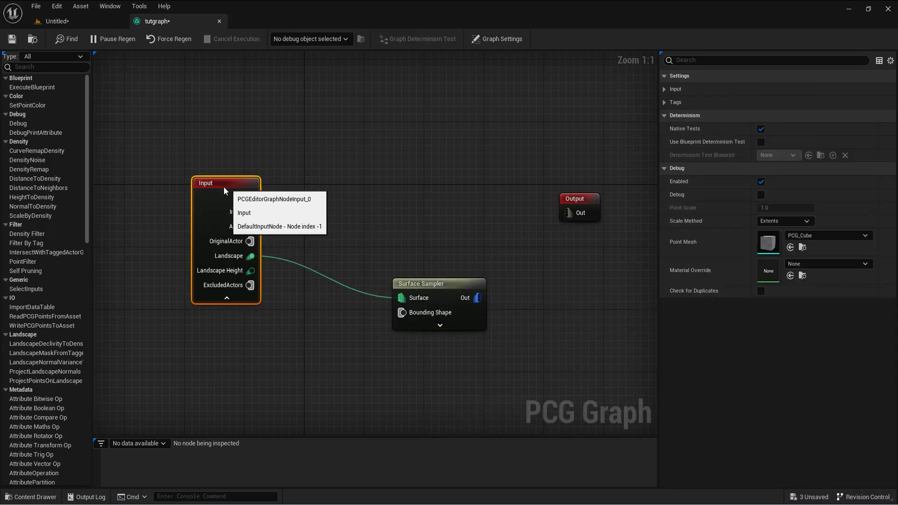
pyautogui.moveTo(452, 284); pyautogui.dragTo(393, 270)
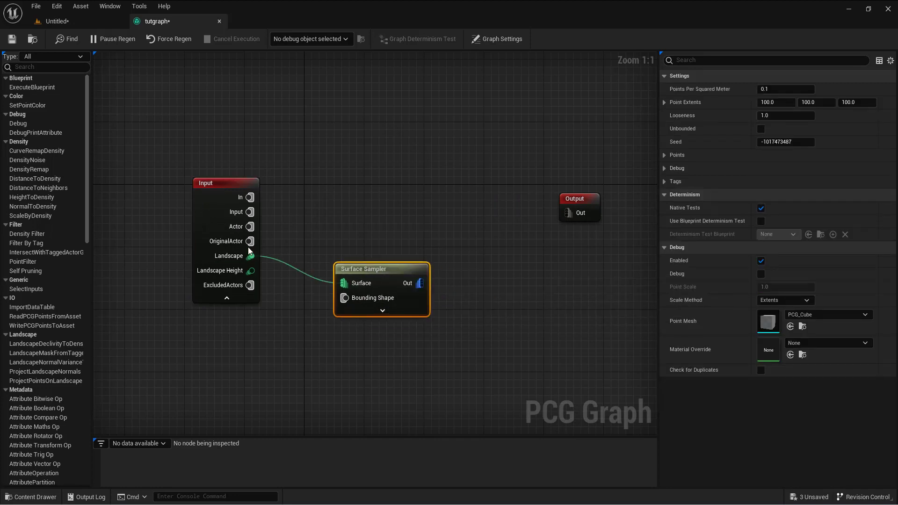
# Step: Check the landscape in the level, then return to tutgraph and enable Debug on the Surface Sampler node
pyautogui.click(56, 21)
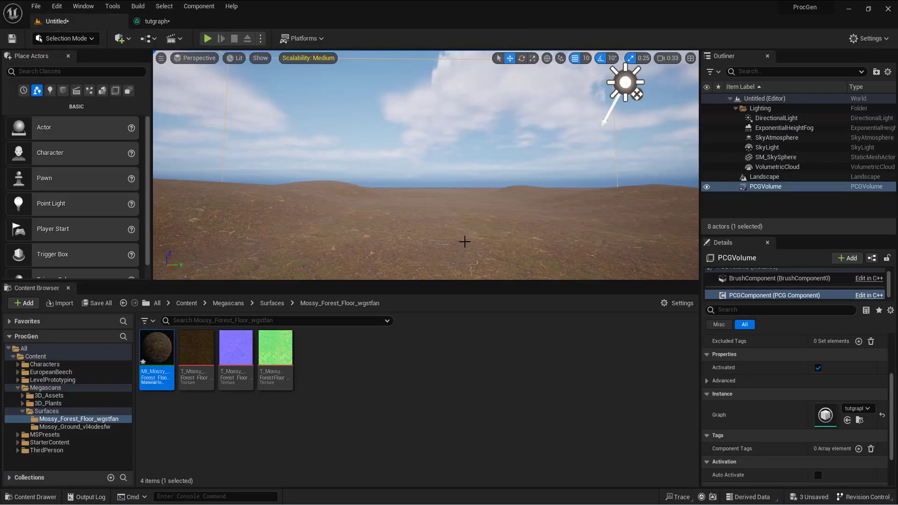
pyautogui.moveTo(411, 205); pyautogui.dragTo(417, 238, button='right')
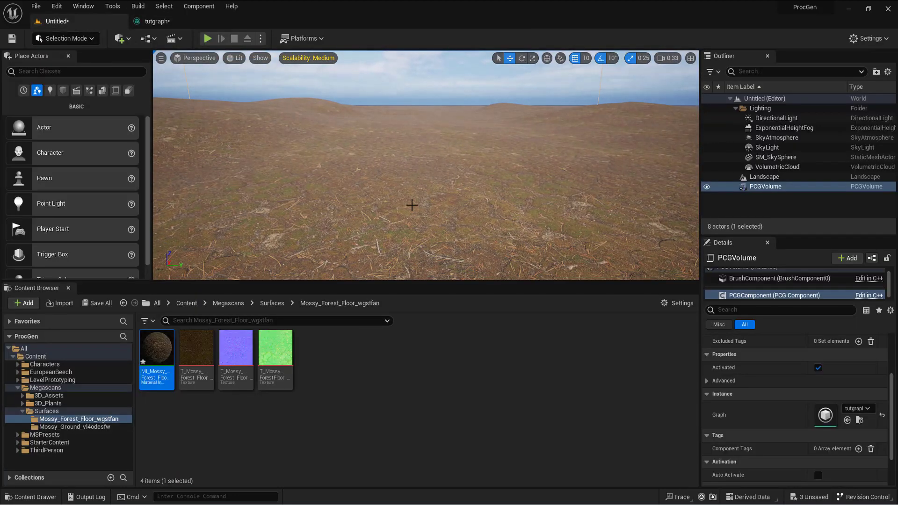
pyautogui.click(157, 22)
pyautogui.moveTo(375, 274); pyautogui.dragTo(357, 271)
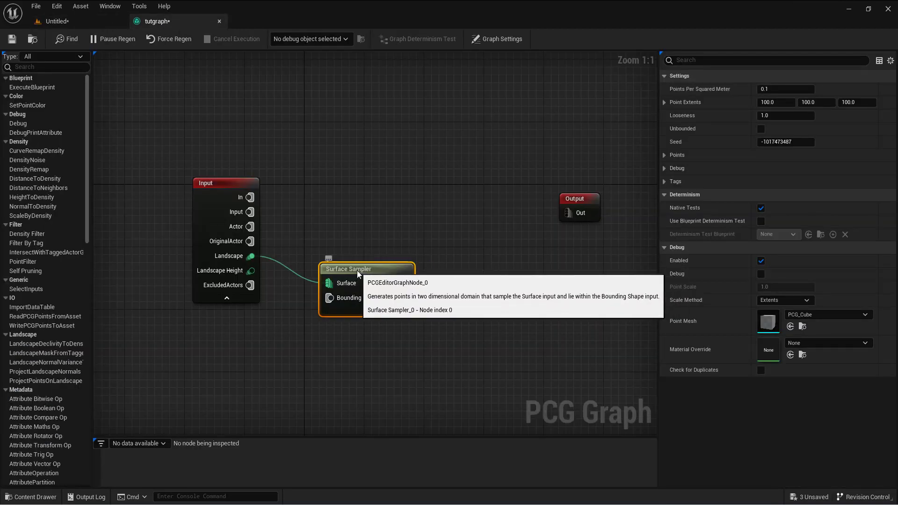
pyautogui.rightClick(386, 266)
pyautogui.click(416, 93)
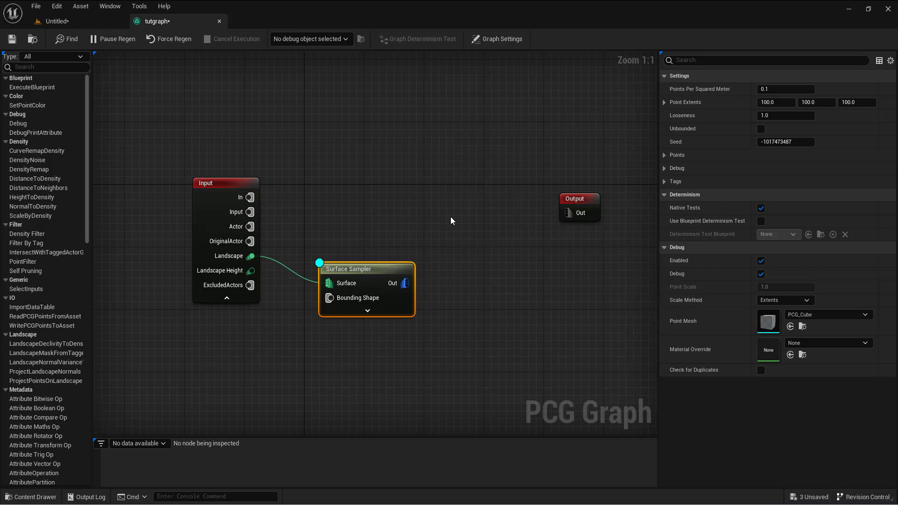
# Step: Connect the Surface Sampler's Out pin to the Output node
pyautogui.moveTo(414, 285); pyautogui.dragTo(567, 213)
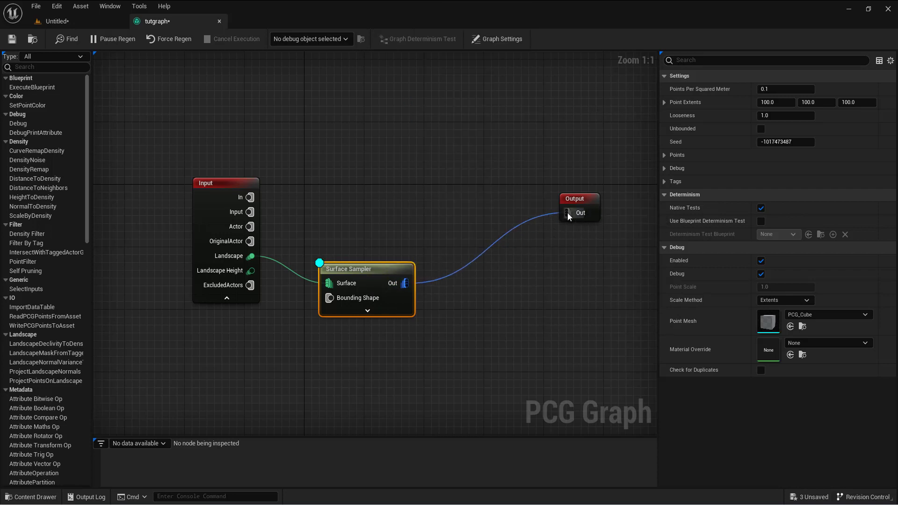
pyautogui.click(75, 22)
pyautogui.click(161, 24)
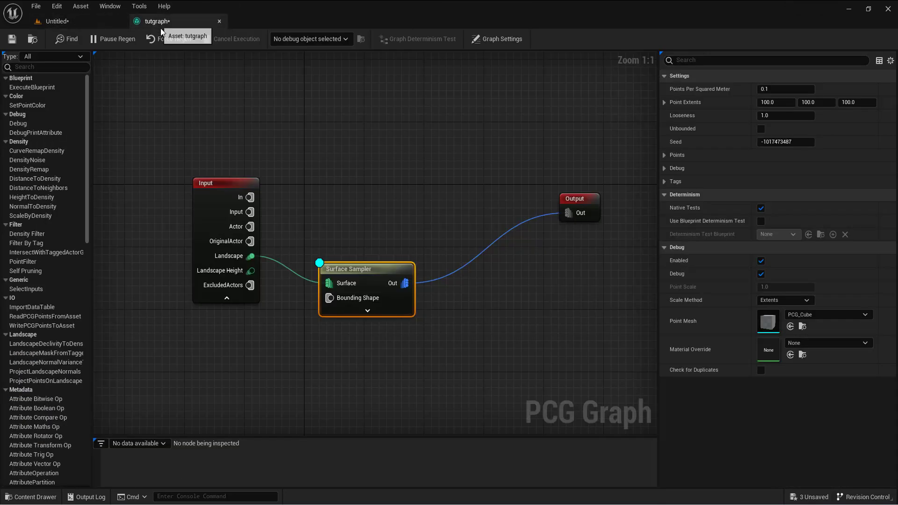
# Step: Generate the PCG content for the PCGVolume in the level and inspect the debug cubes on the landscape
pyautogui.click(75, 22)
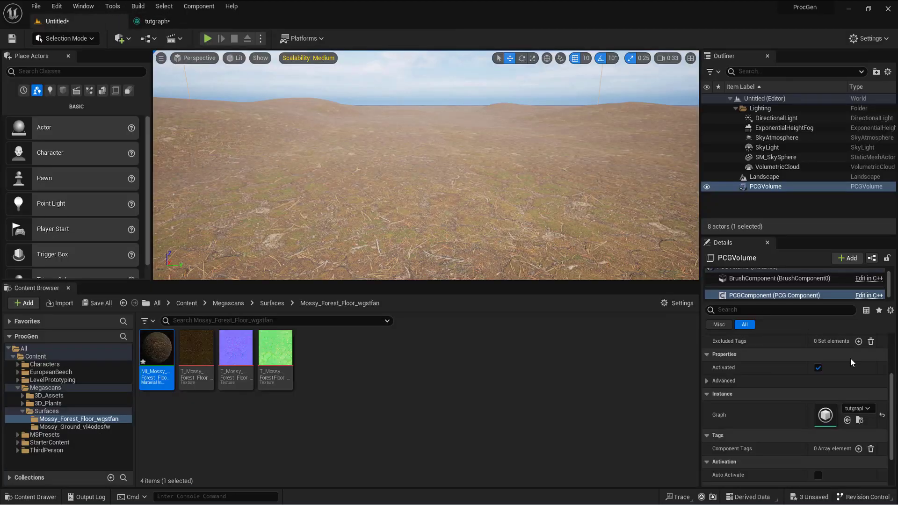
pyautogui.click(764, 187)
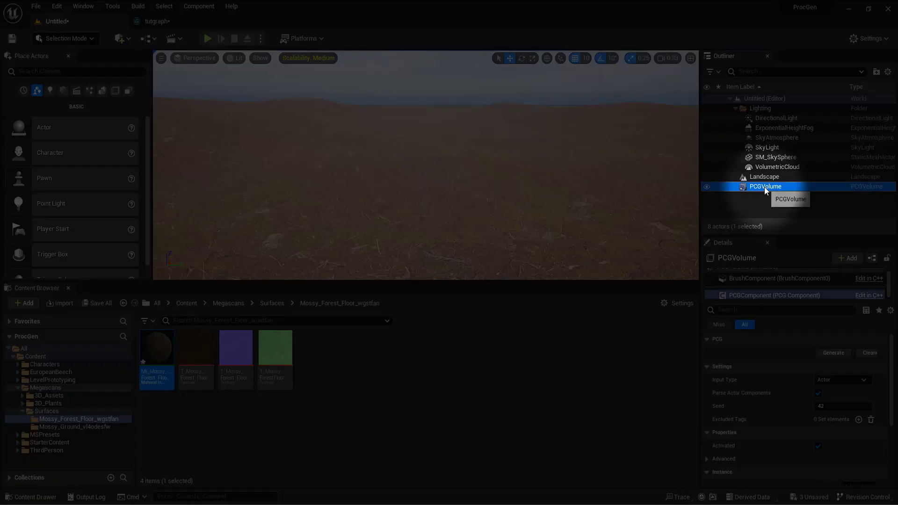
pyautogui.click(834, 355)
pyautogui.moveTo(525, 216)
pyautogui.mouseDown(button='right')
pyautogui.moveTo(465, 183)
pyautogui.moveTo(465, 173)
pyautogui.moveTo(473, 197)
pyautogui.moveTo(514, 224)
pyautogui.mouseUp(button='right')
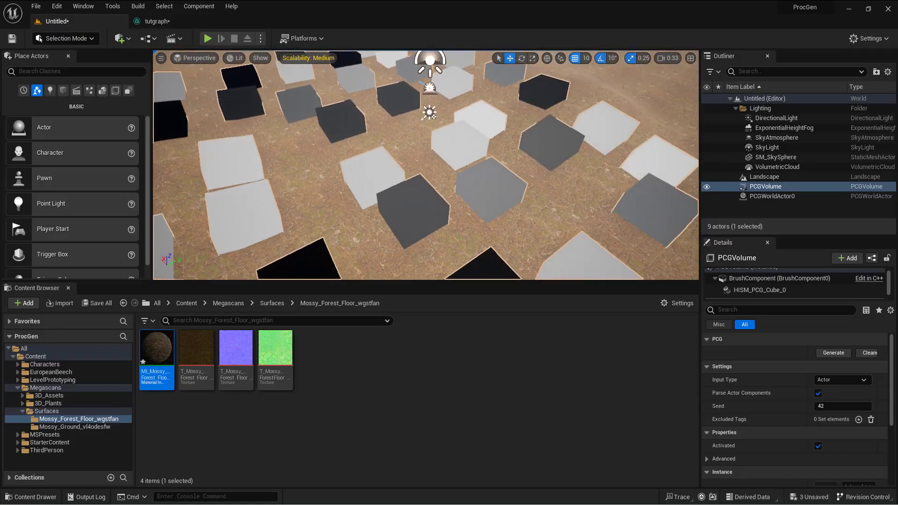
pyautogui.moveTo(457, 205); pyautogui.dragTo(379, 202, button='right')
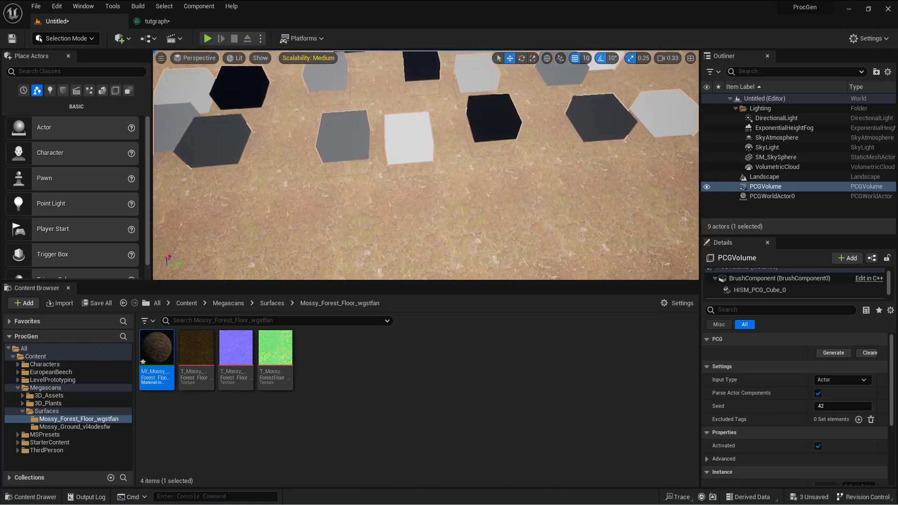
pyautogui.moveTo(466, 224); pyautogui.dragTo(507, 171, button='right')
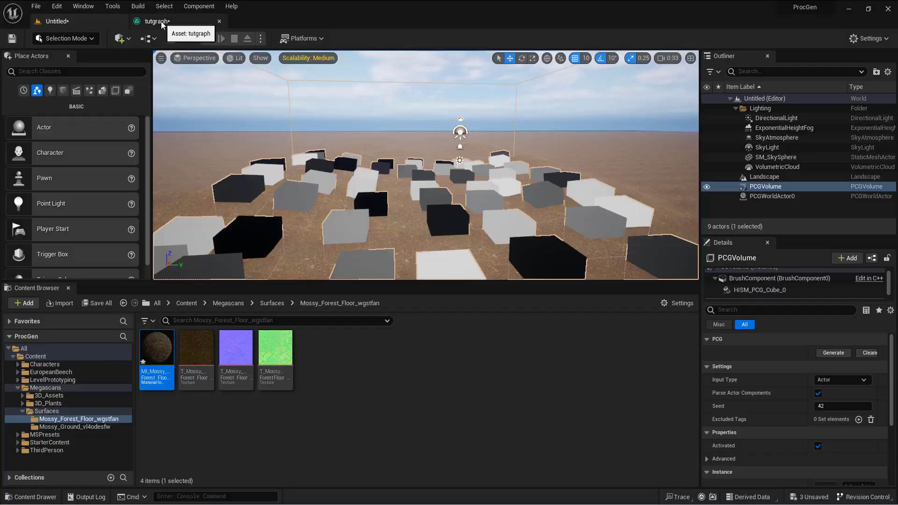
# Step: Detach the tutgraph editor into a floating window beside the level viewport and bring the Surface Sampler and Output nodes into view
pyautogui.moveTo(161, 24); pyautogui.dragTo(424, 171)
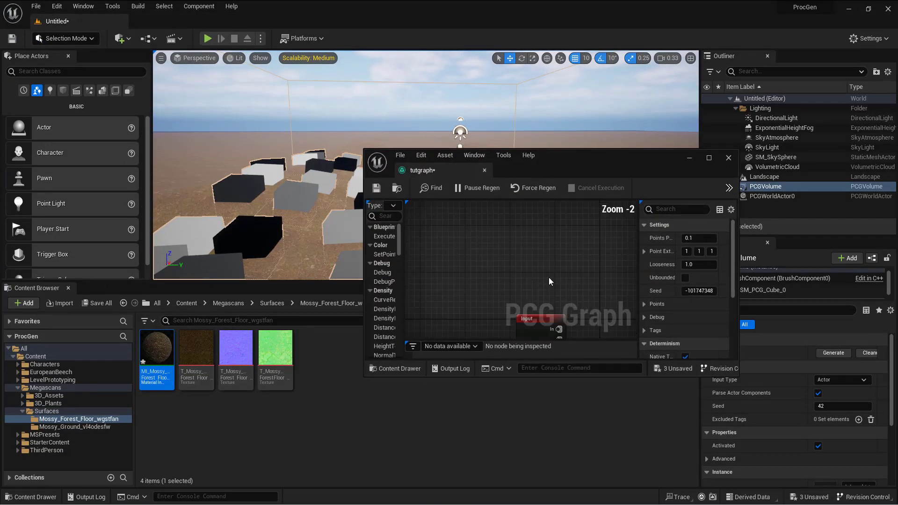
pyautogui.moveTo(548, 277); pyautogui.dragTo(444, 232, button='right')
pyautogui.moveTo(527, 268); pyautogui.dragTo(467, 255, button='right')
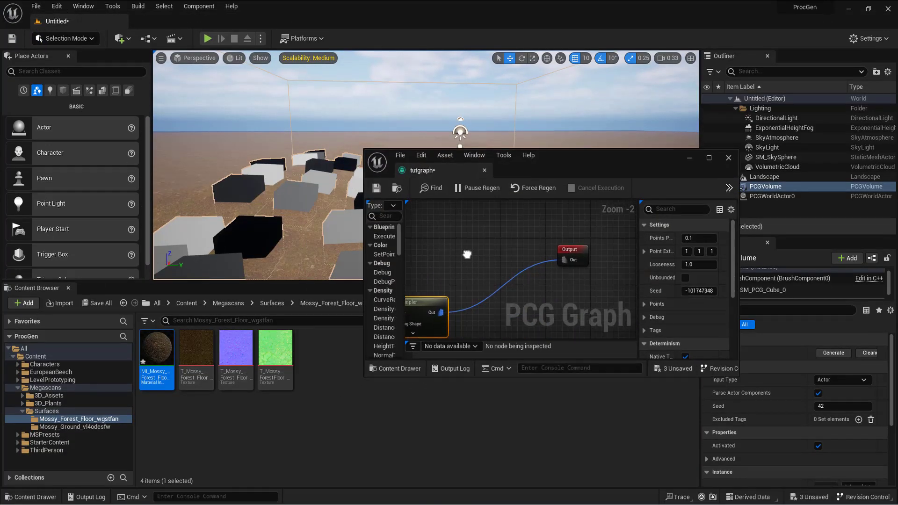
pyautogui.moveTo(557, 157); pyautogui.dragTo(638, 180)
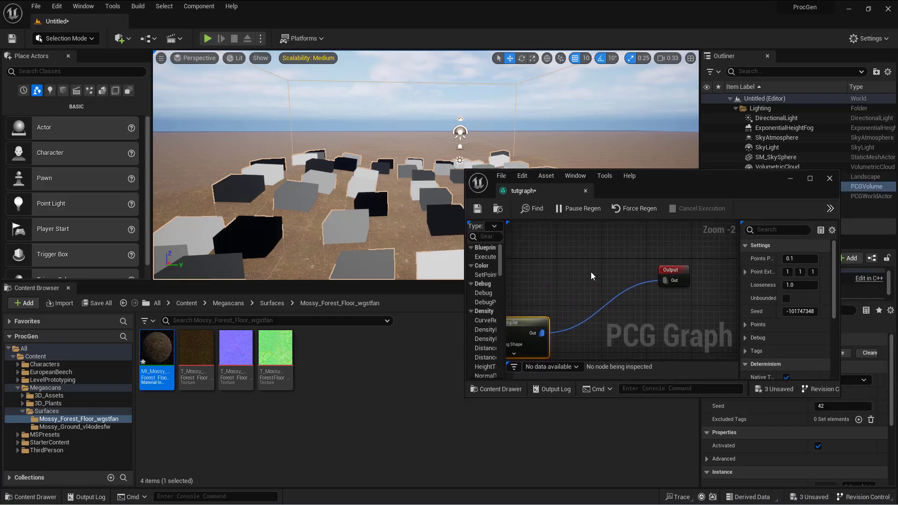
# Step: Try a different Points Per Squared Meter on the Surface Sampler, return it to 0.1, and set Looseness to 0.552
pyautogui.press('F2')
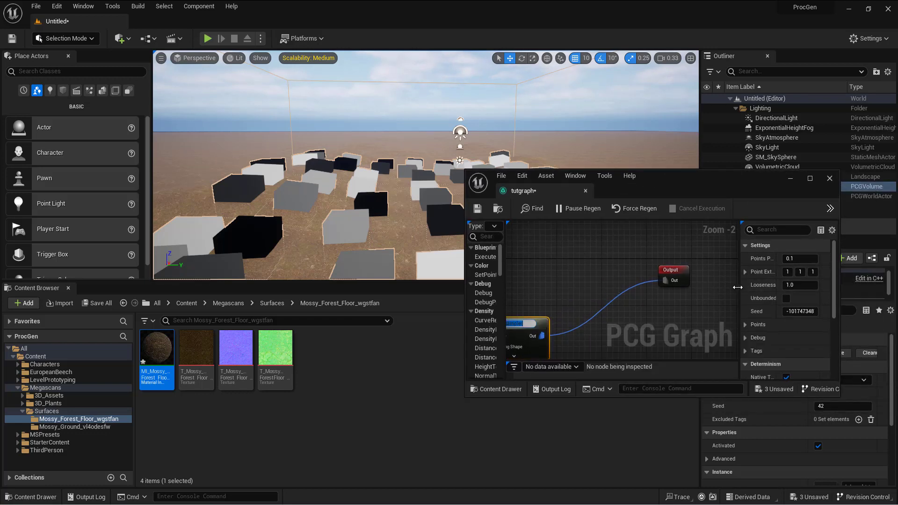
pyautogui.moveTo(738, 288); pyautogui.dragTo(663, 288)
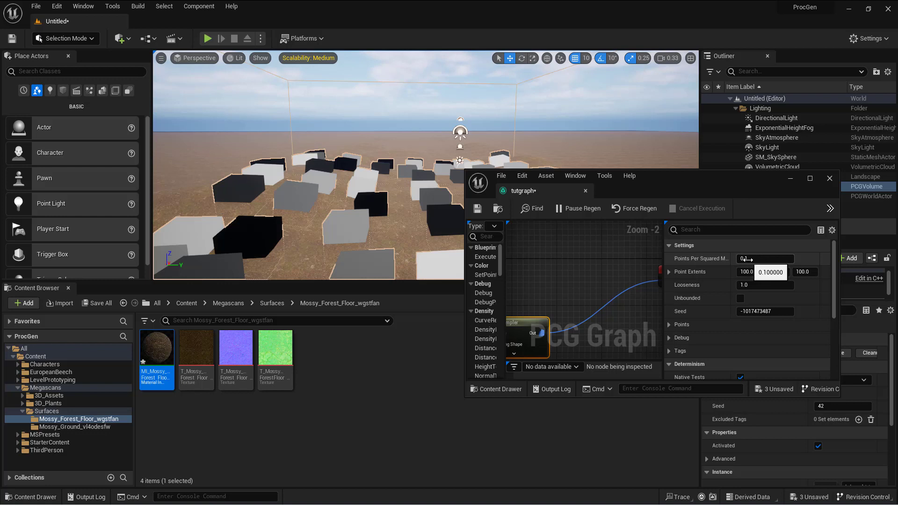
pyautogui.moveTo(748, 259)
pyautogui.mouseDown()
pyautogui.moveTo(766, 260)
pyautogui.moveTo(754, 260)
pyautogui.mouseUp()
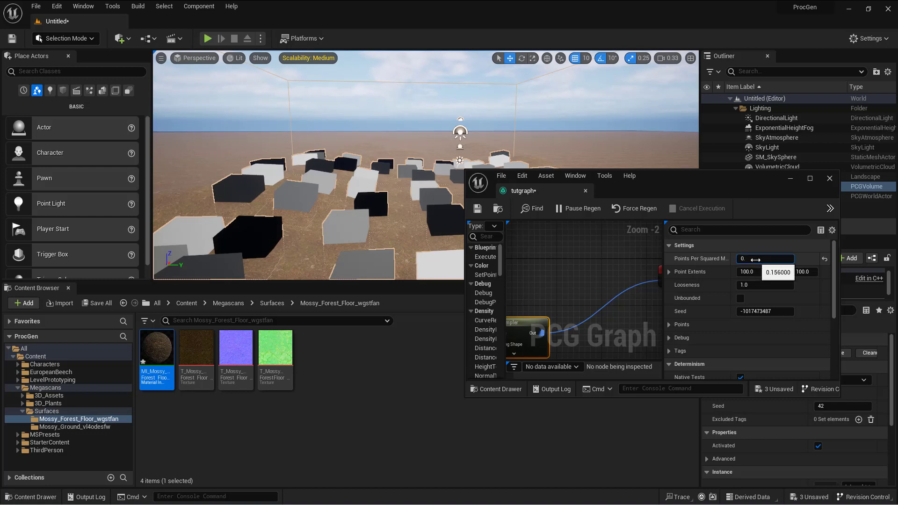
pyautogui.moveTo(749, 285); pyautogui.dragTo(757, 285)
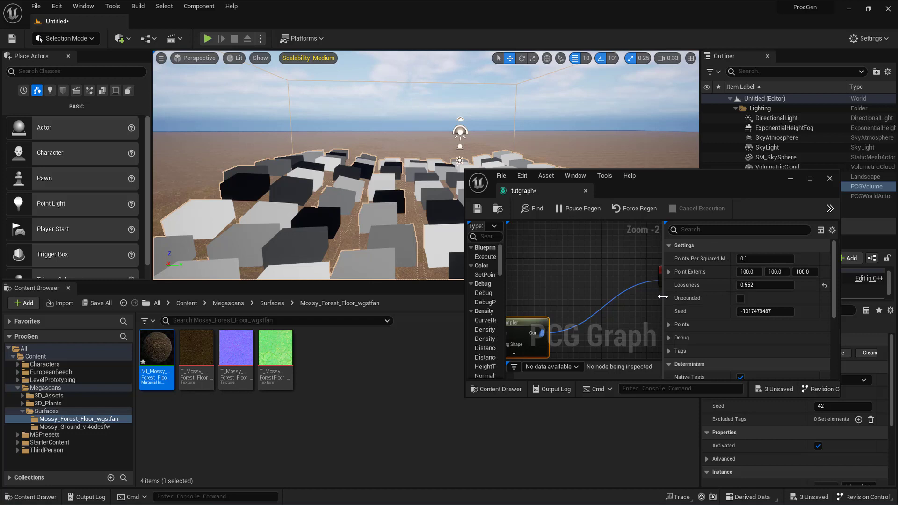
# Step: Reposition the Surface Sampler node and dock the floating tutgraph window back into the main editor beside the level
pyautogui.moveTo(665, 304); pyautogui.dragTo(751, 304)
pyautogui.moveTo(542, 323); pyautogui.dragTo(587, 307)
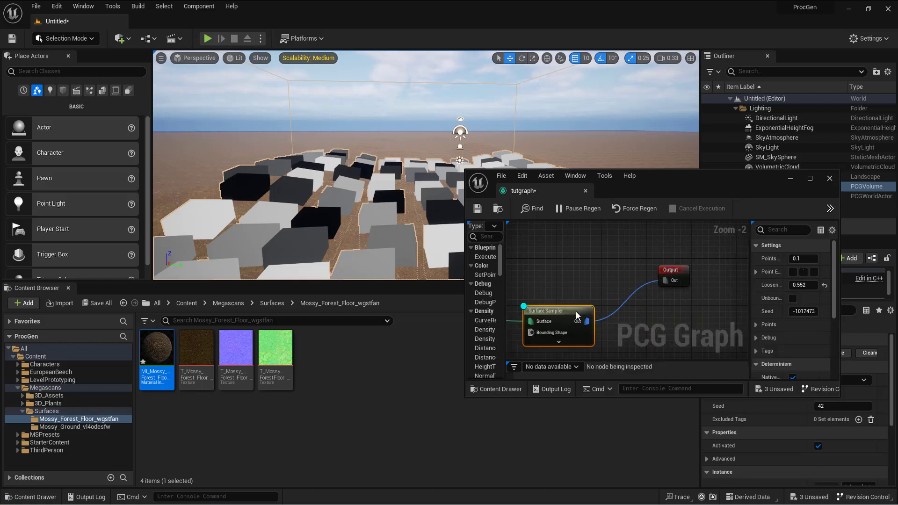
pyautogui.click(550, 306)
pyautogui.moveTo(752, 307); pyautogui.dragTo(722, 302)
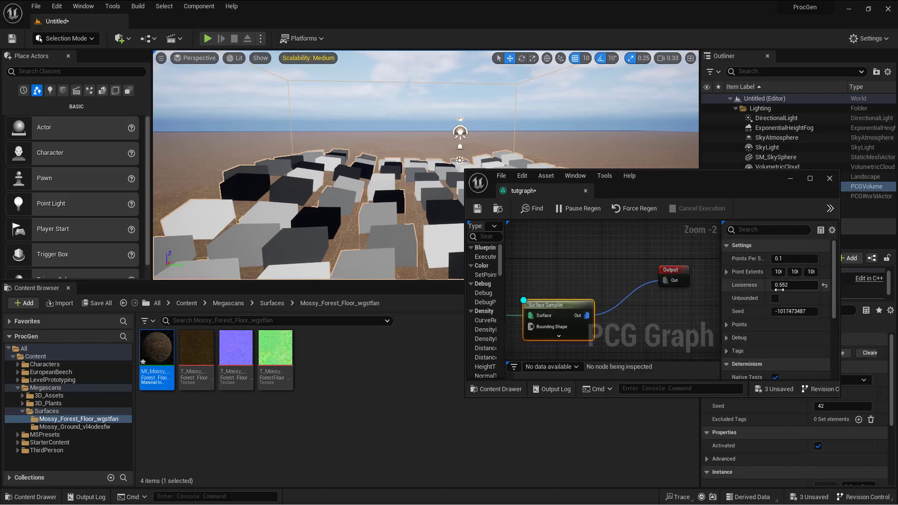
pyautogui.moveTo(697, 188); pyautogui.dragTo(589, 178)
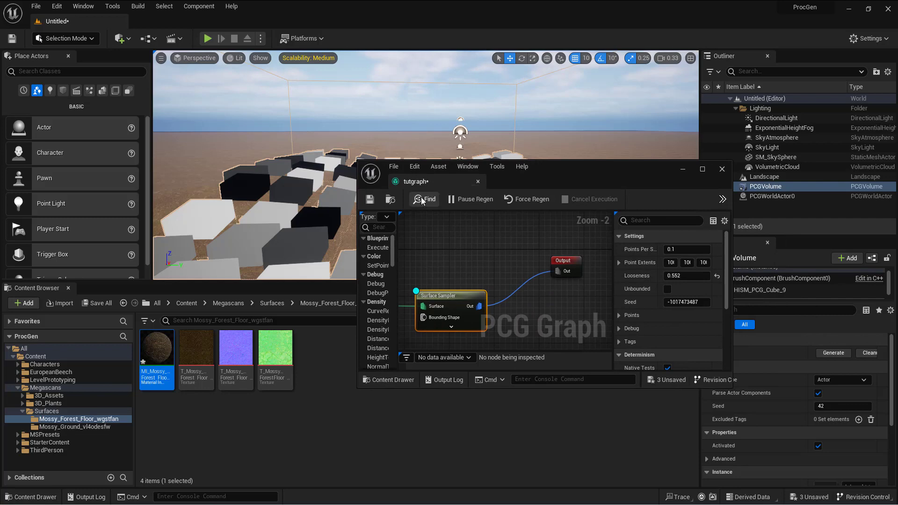
pyautogui.moveTo(415, 182); pyautogui.dragTo(157, 21)
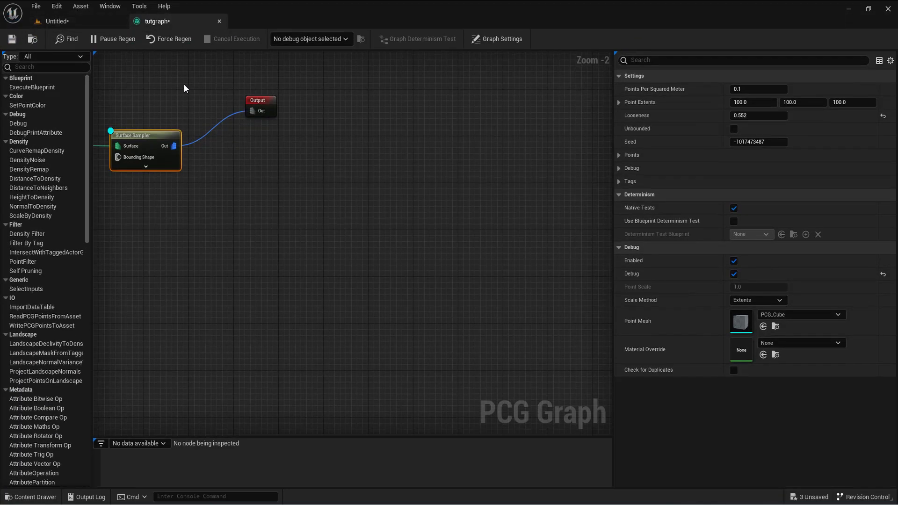
# Step: Move the Surface Sampler node closer to the Input node and disable Debug on it
pyautogui.moveTo(184, 88); pyautogui.dragTo(413, 156, button='right')
pyautogui.scroll(2, 429, 141)
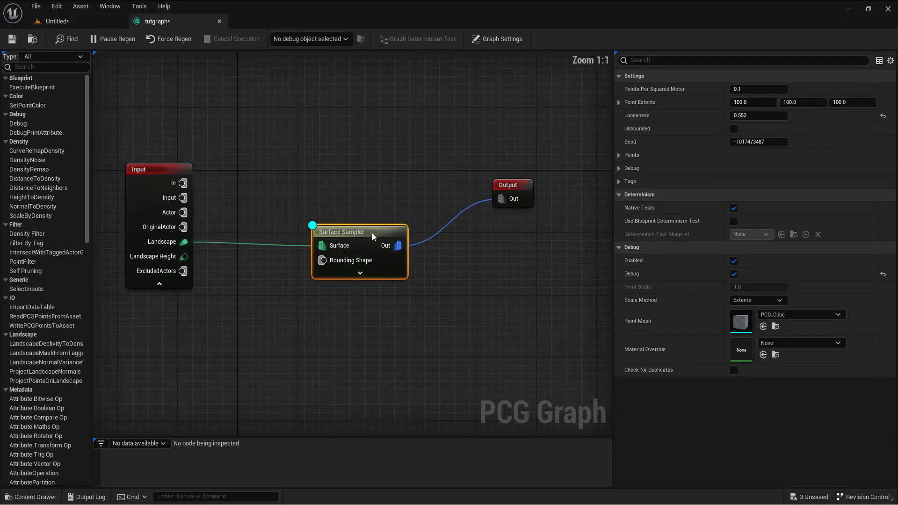
pyautogui.moveTo(374, 237); pyautogui.dragTo(337, 244)
pyautogui.rightClick(337, 243)
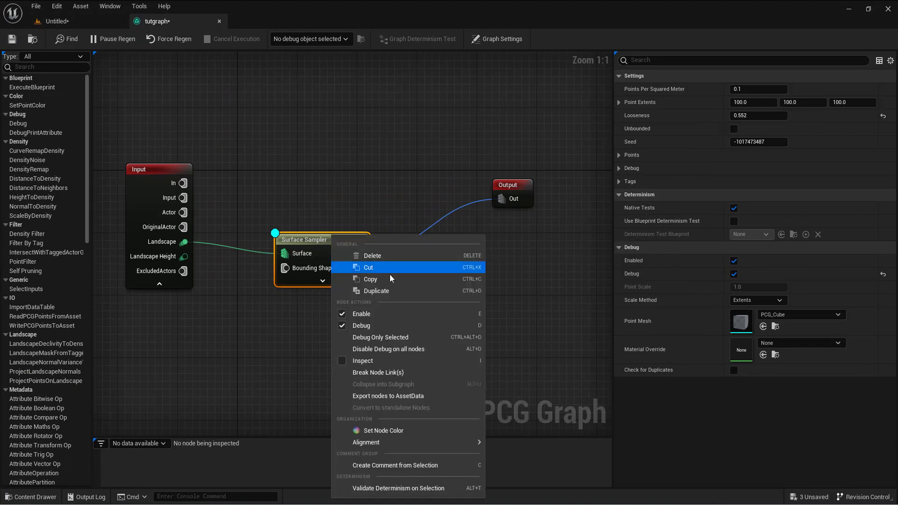
pyautogui.click(365, 324)
pyautogui.click(410, 286)
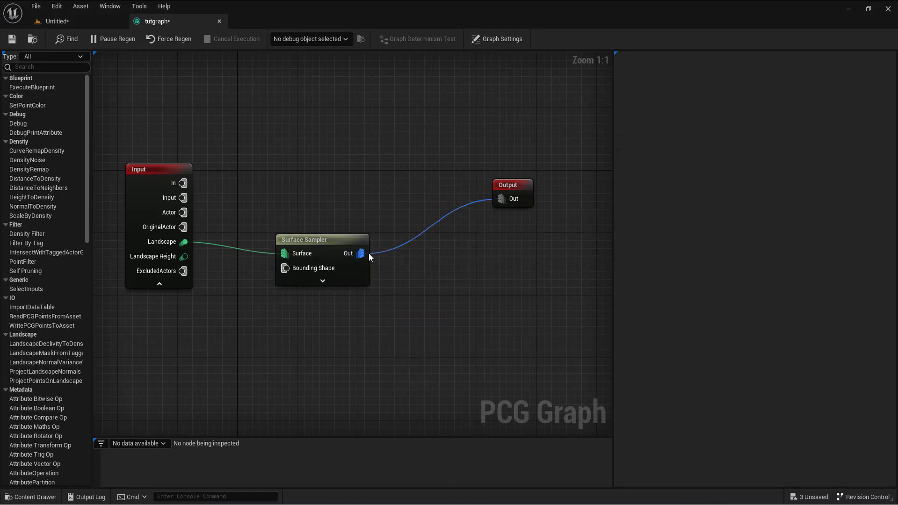
# Step: Break the link between Surface Sampler and Output, and insert a Transform Points node connected between them
pyautogui.keyDown('alt'); pyautogui.click(434, 229); pyautogui.keyUp('alt')
pyautogui.moveTo(426, 275); pyautogui.dragTo(427, 275)
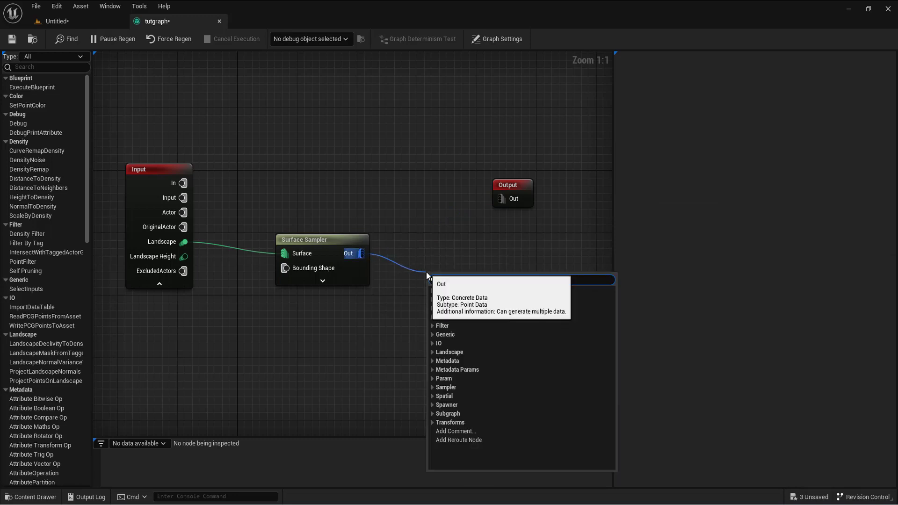
pyautogui.write('Tran')
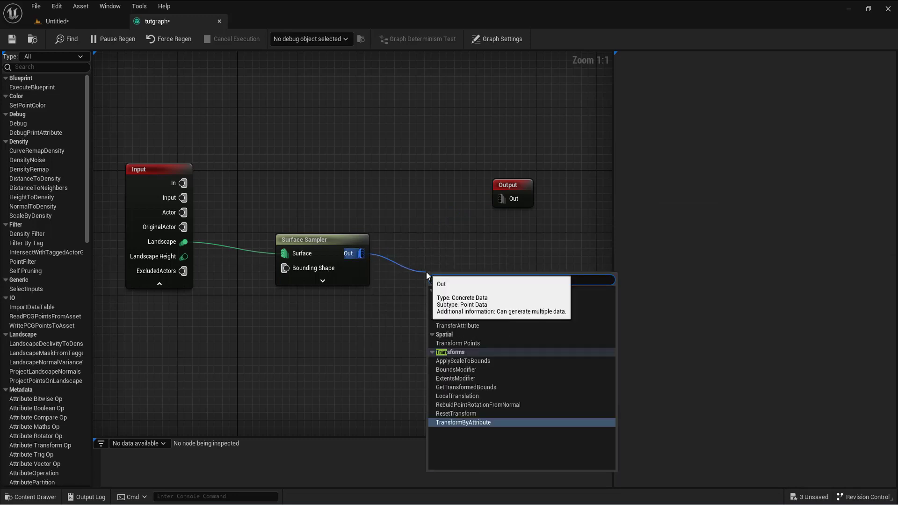
pyautogui.click(458, 344)
pyautogui.moveTo(519, 192); pyautogui.dragTo(550, 216)
pyautogui.moveTo(513, 240); pyautogui.dragTo(532, 223)
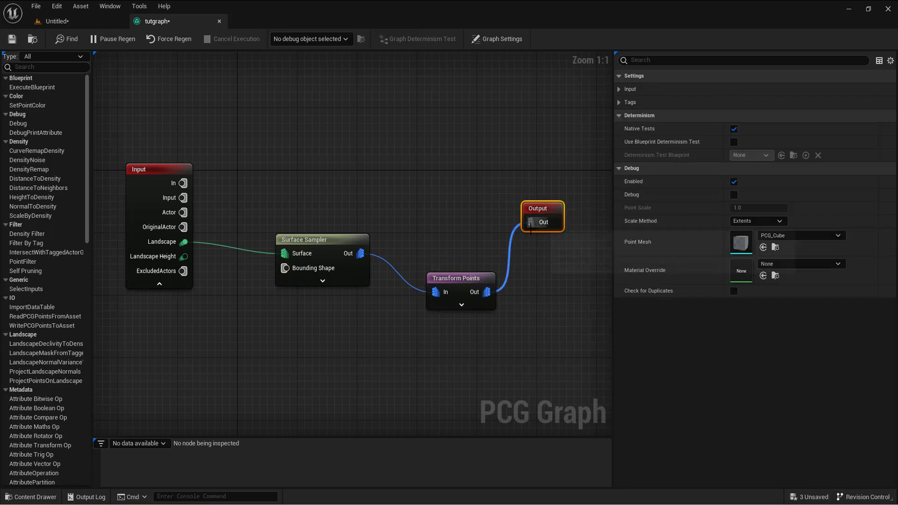
# Step: Set Transform Points' third Rotation Min value to 30 and third Rotation Max value to 90, and enable Debug on the node
pyautogui.click(465, 280)
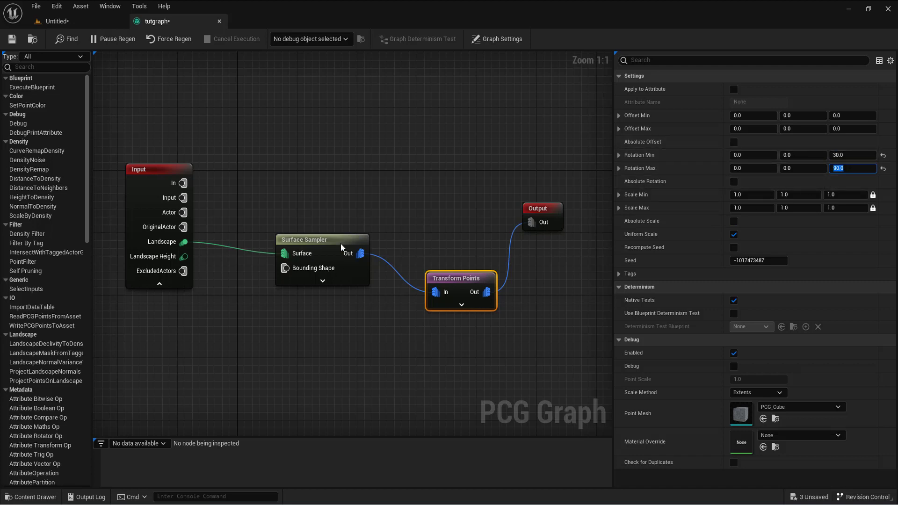
pyautogui.rightClick(458, 269)
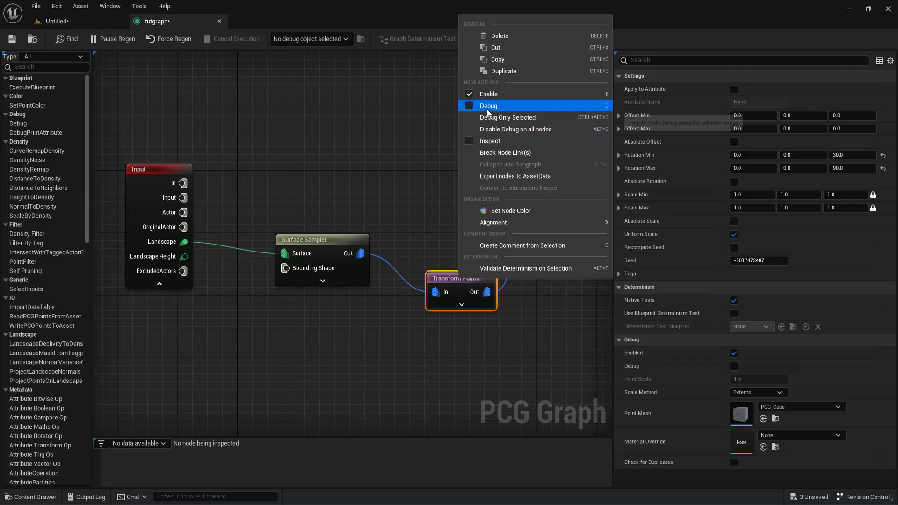
pyautogui.click(482, 107)
# Step: Inspect the rotation of the debug cubes on the landscape in the level
pyautogui.click(70, 21)
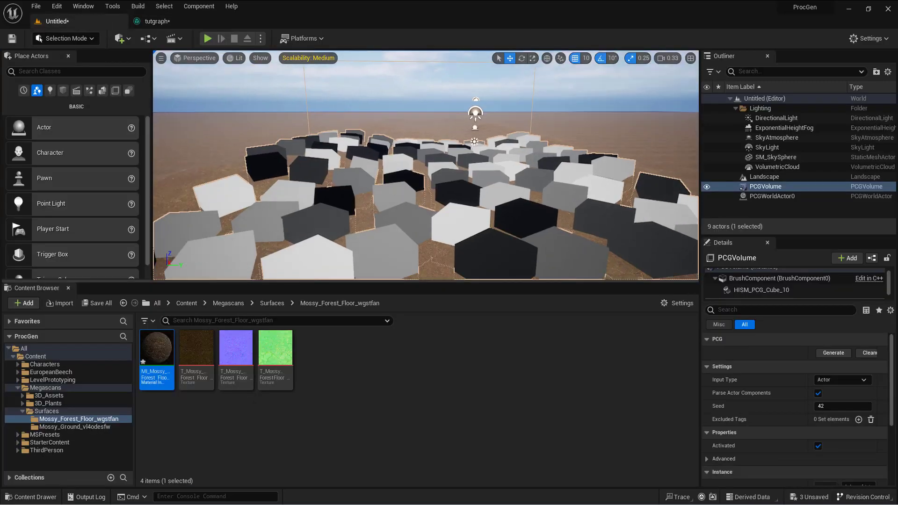
pyautogui.moveTo(425, 165); pyautogui.dragTo(390, 183, button='right')
pyautogui.press('w')
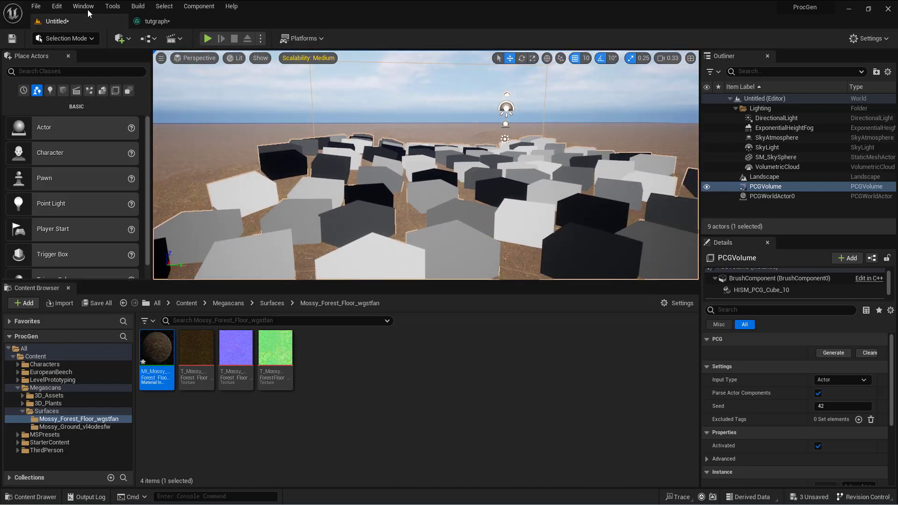
# Step: In tutgraph, move the Surface Sampler and Transform Points nodes closer to the Input node and disable Debug on Transform Points
pyautogui.click(148, 21)
pyautogui.moveTo(311, 243); pyautogui.dragTo(258, 243)
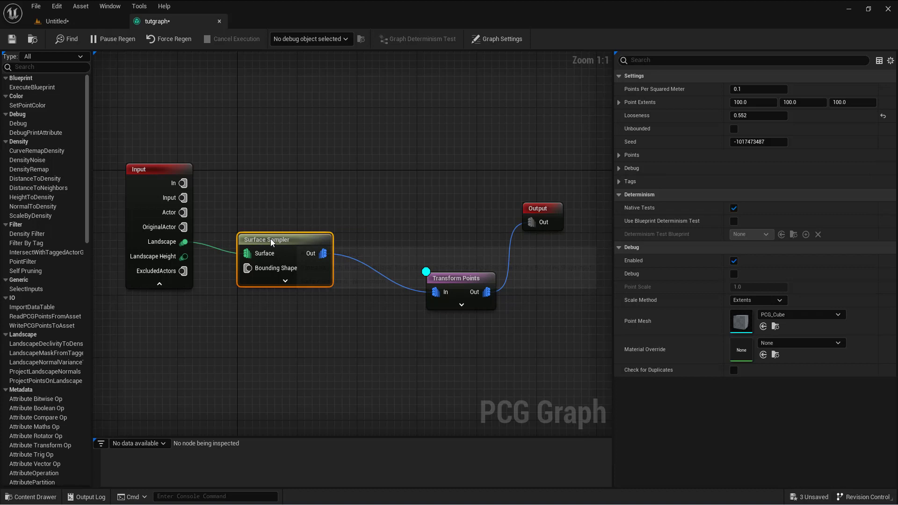
pyautogui.click(477, 284)
pyautogui.moveTo(477, 284); pyautogui.dragTo(396, 261)
pyautogui.rightClick(395, 261)
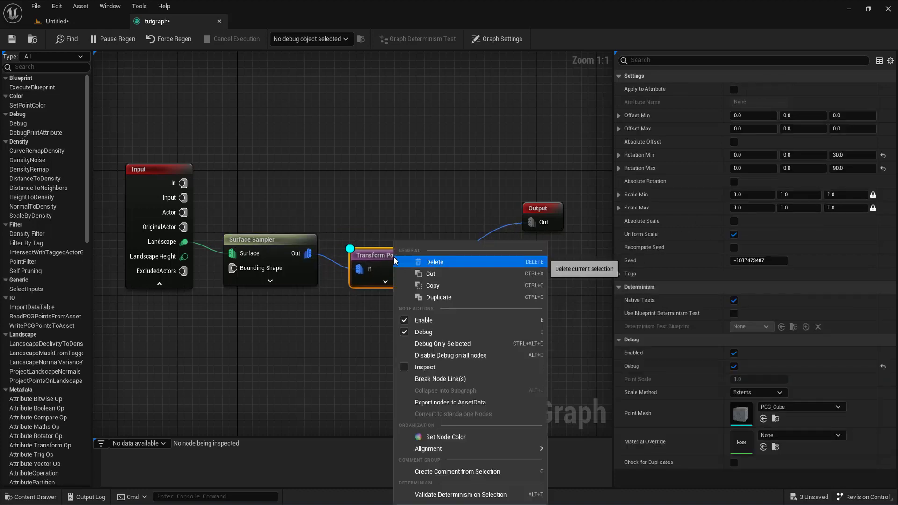
pyautogui.click(413, 333)
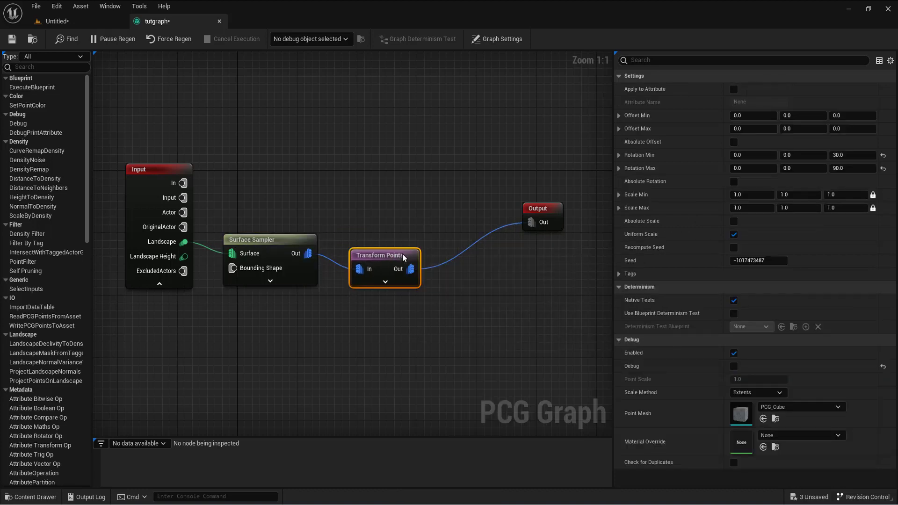
# Step: Break the link between Transform Points and Output, and insert a StaticMeshSpawner node connected between them
pyautogui.keyDown('alt'); pyautogui.click(471, 249); pyautogui.keyUp('alt')
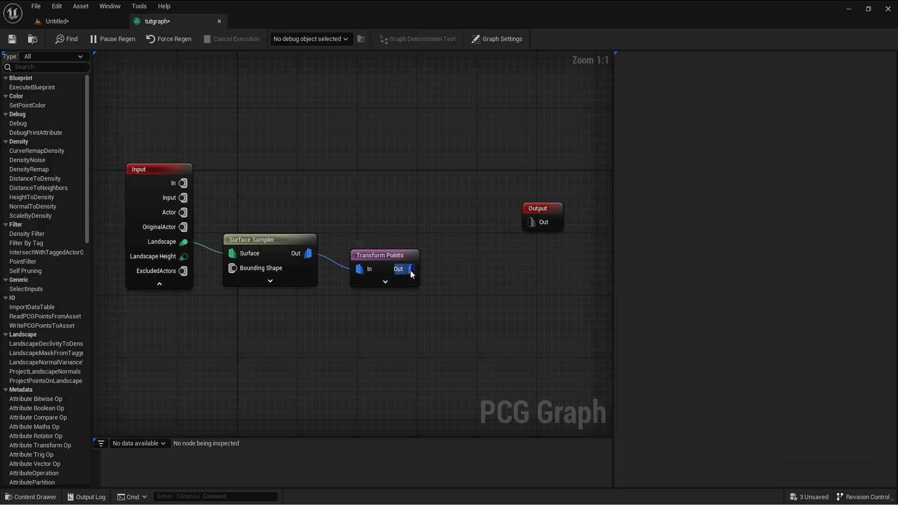
pyautogui.moveTo(411, 271); pyautogui.dragTo(469, 284)
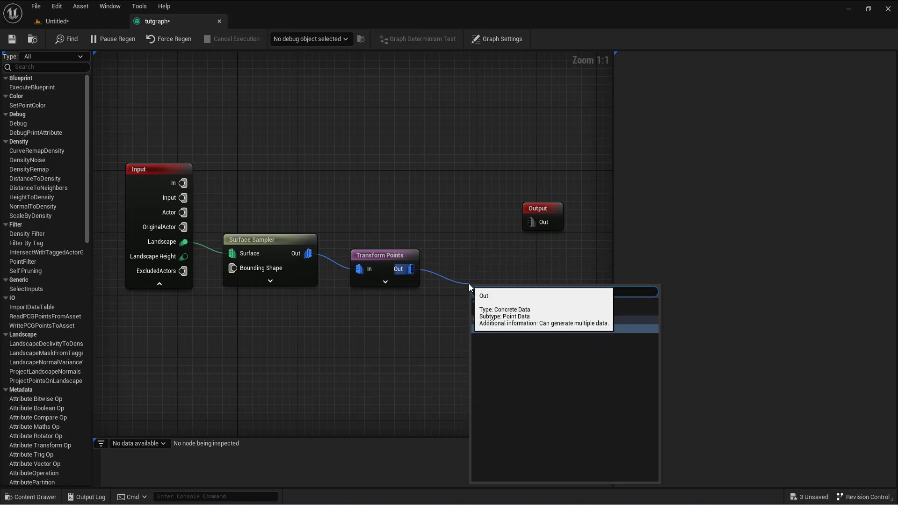
pyautogui.write('sstat')
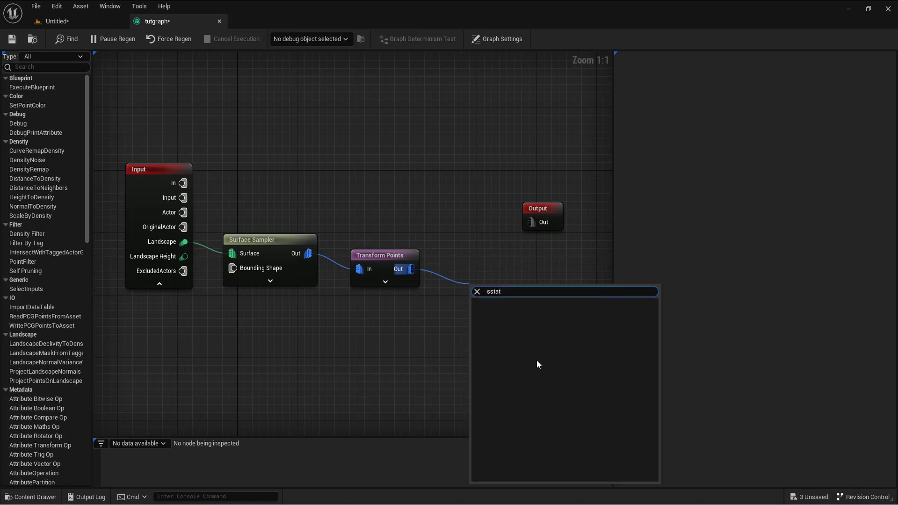
pyautogui.press('BackSpace')
pyautogui.press('BackSpace')
pyautogui.press('BackSpace')
pyautogui.press('BackSpace')
pyautogui.write('tat')
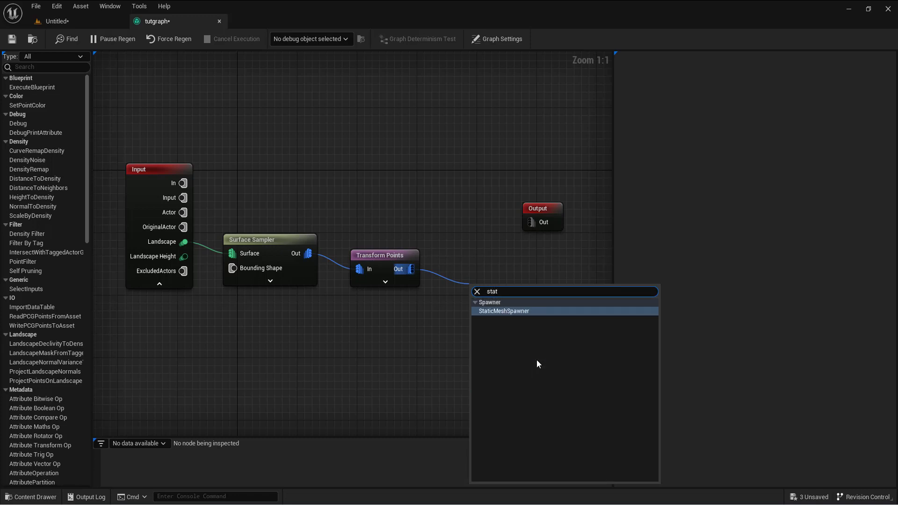
pyautogui.click(525, 311)
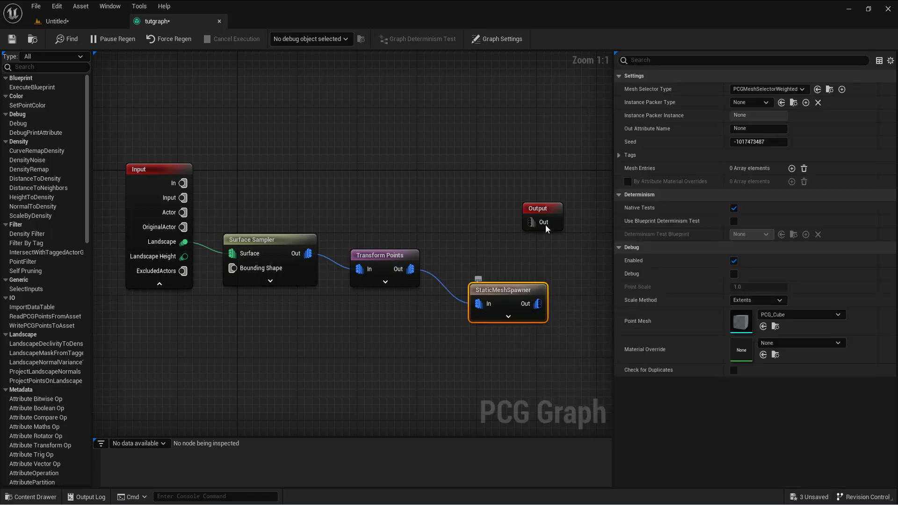
pyautogui.moveTo(548, 215); pyautogui.dragTo(578, 229)
pyautogui.moveTo(526, 294); pyautogui.dragTo(561, 233)
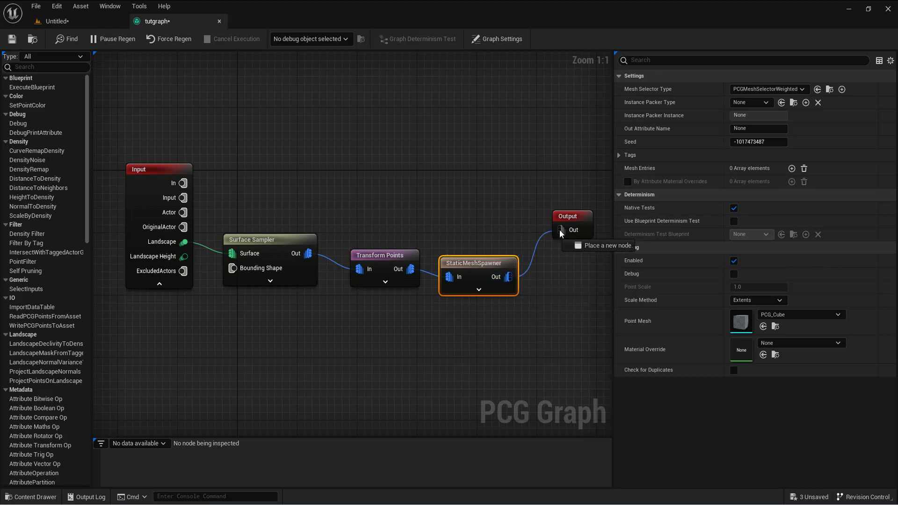
# Step: Add one mesh entry to the StaticMeshSpawner node and assign the SM_EuropeanBeech_Forest_06_PP static mesh to it
pyautogui.doubleClick(479, 264)
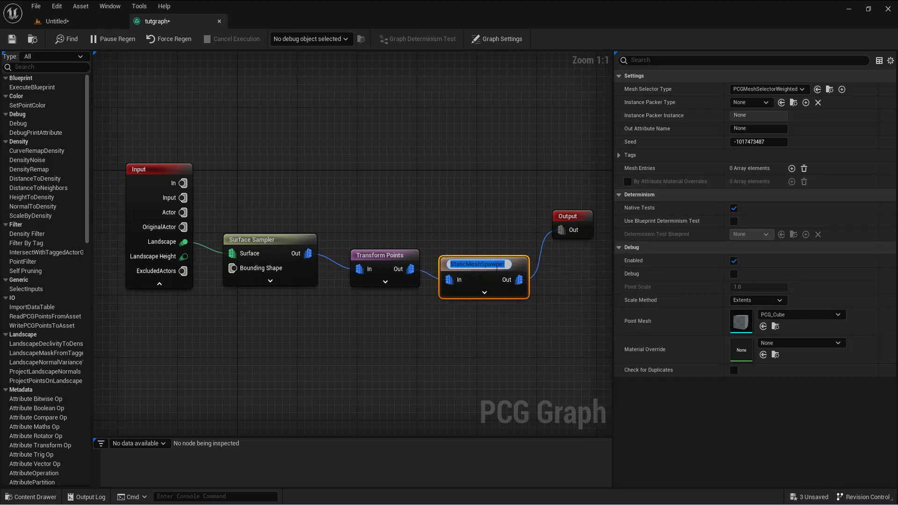
pyautogui.press('Return')
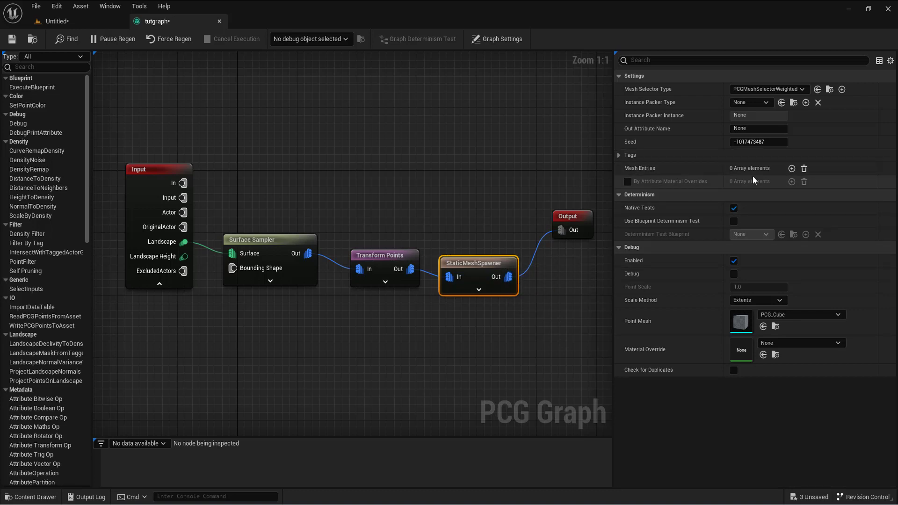
pyautogui.click(791, 169)
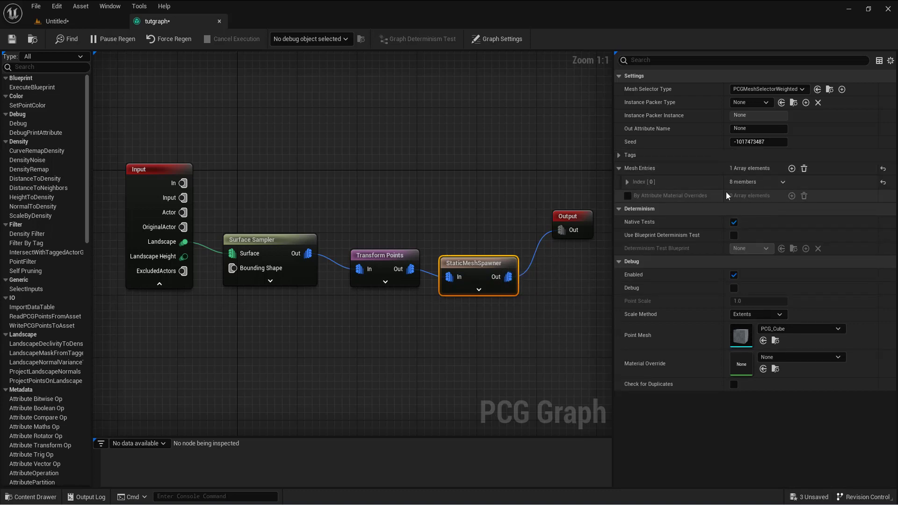
pyautogui.click(628, 182)
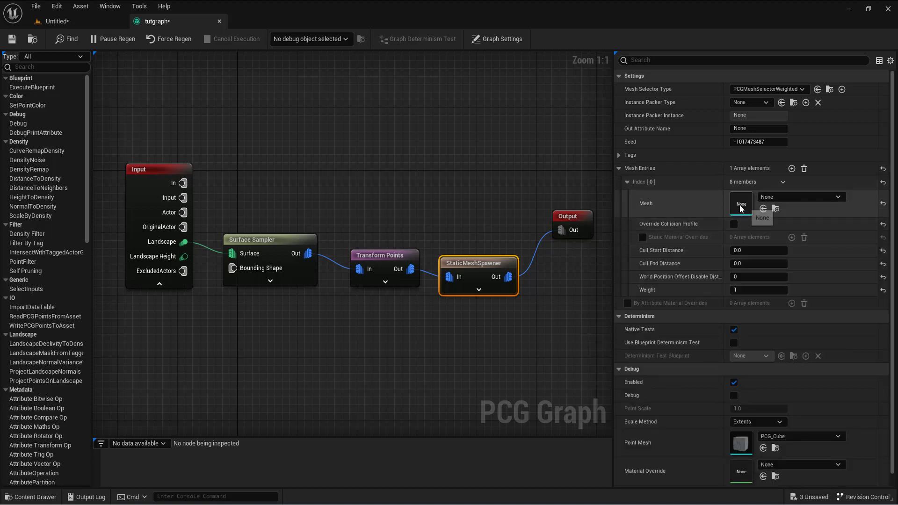
pyautogui.click(812, 197)
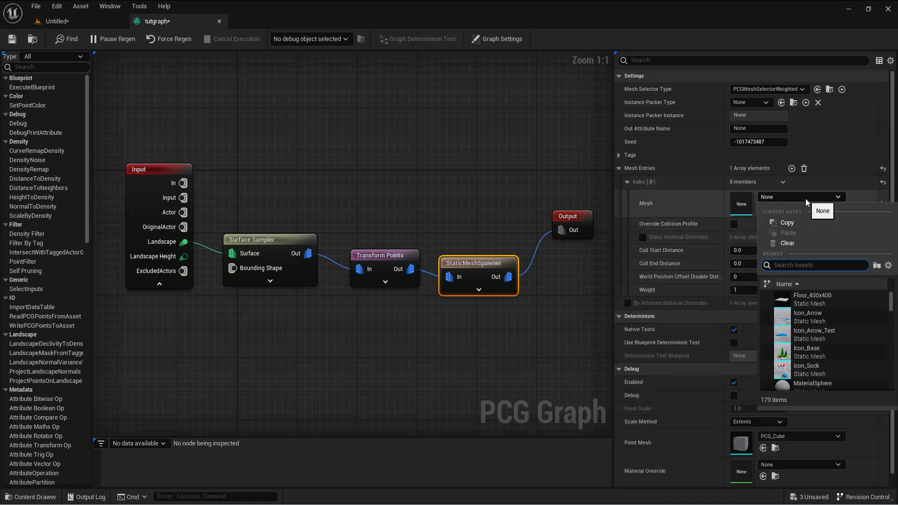
pyautogui.scroll(-6, 853, 359)
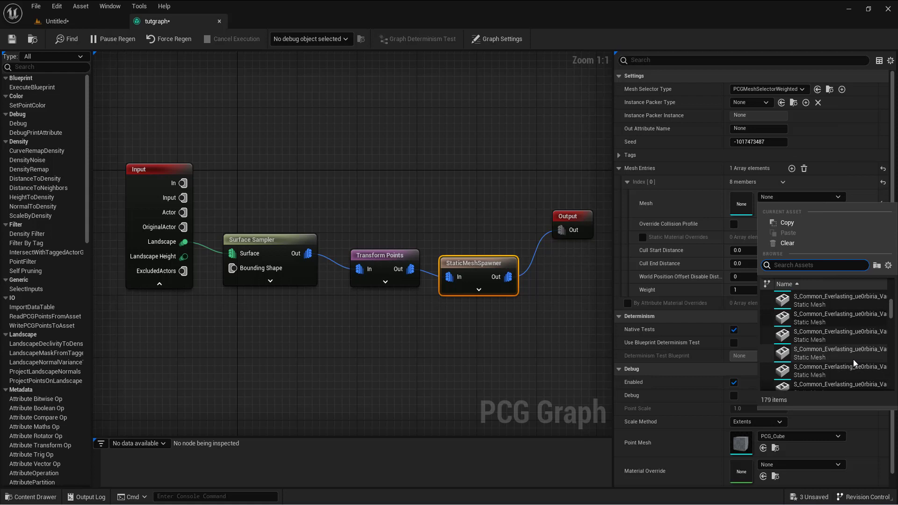
pyautogui.scroll(-3, 852, 363)
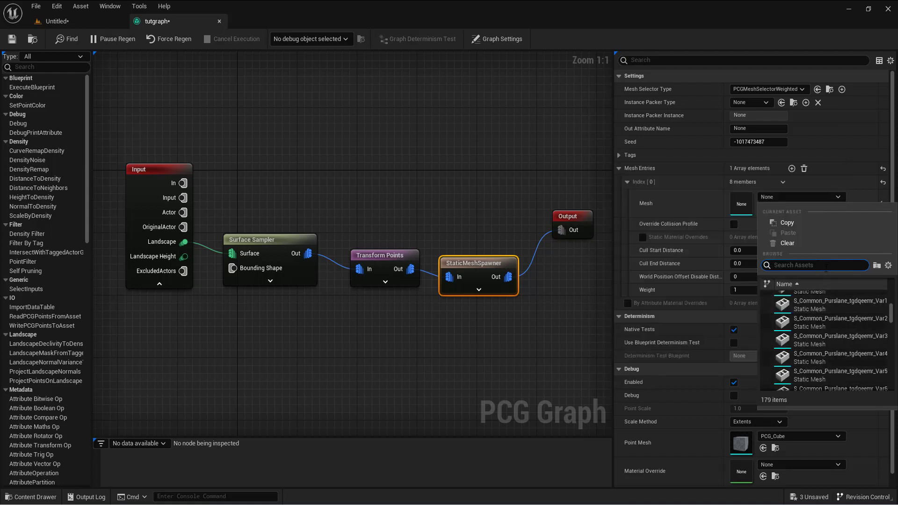
pyautogui.write('forest')
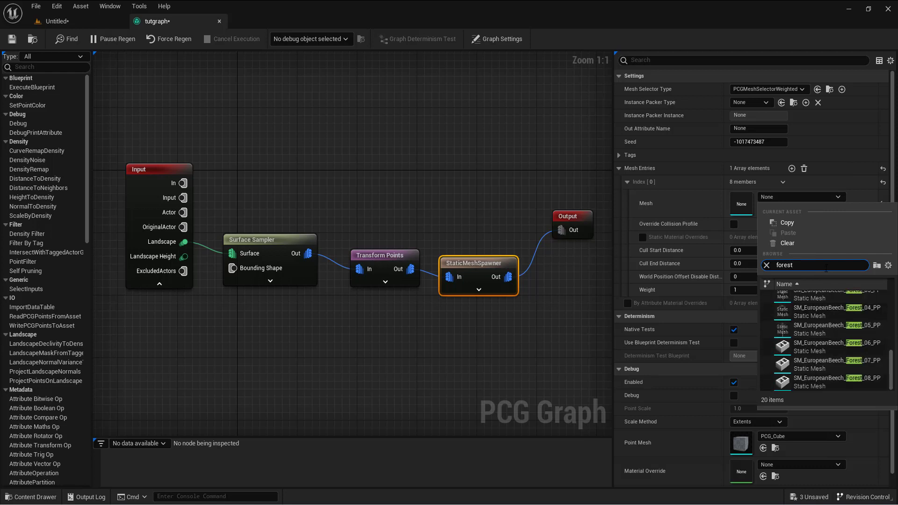
pyautogui.moveTo(818, 313)
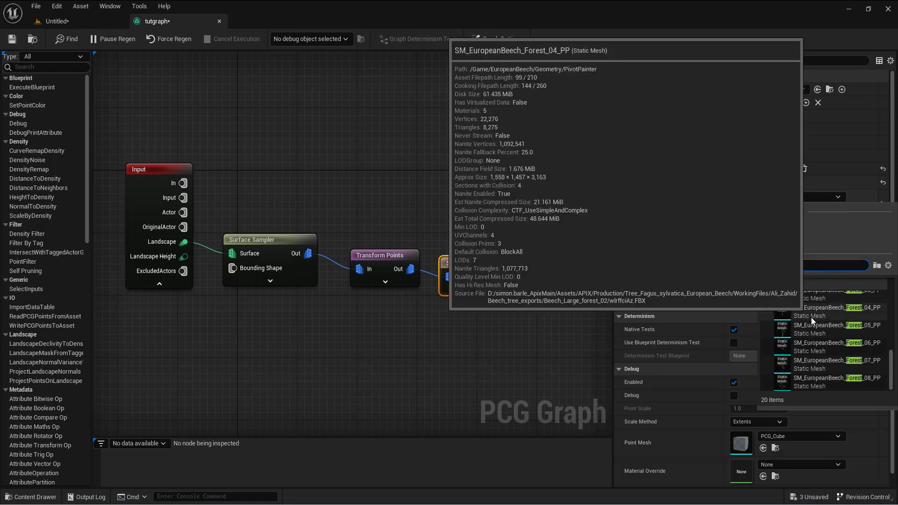
pyautogui.click(822, 346)
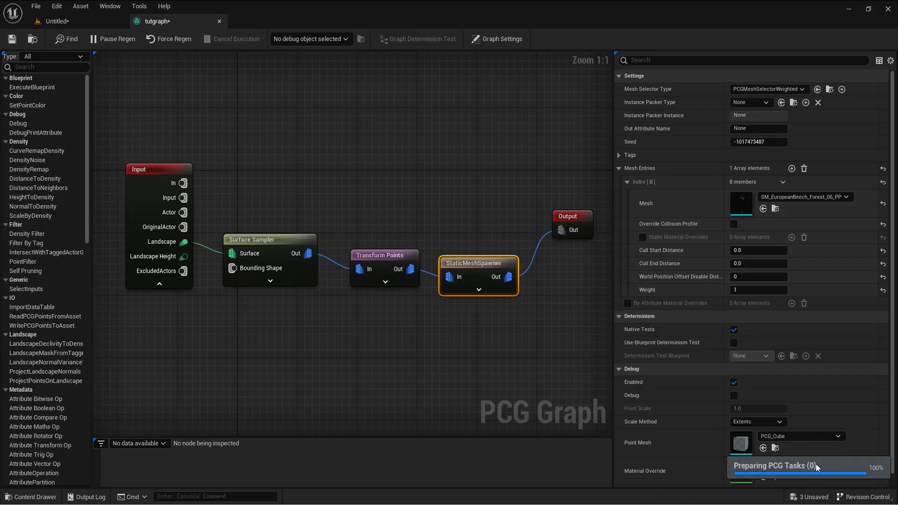
# Step: Inspect the spawned beech trees on the landscape in the level
pyautogui.click(56, 21)
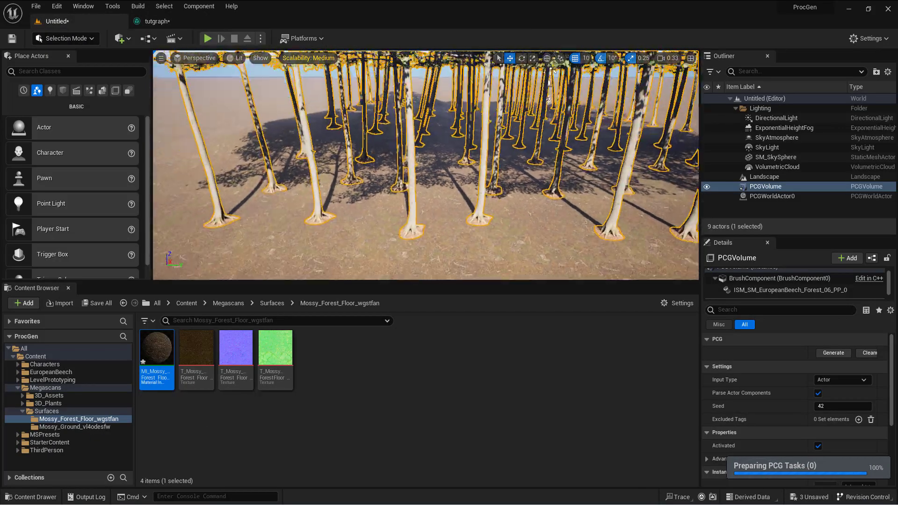
pyautogui.press('s')
pyautogui.moveTo(425, 166)
pyautogui.mouseDown(button='right')
pyautogui.moveTo(426, 210)
pyautogui.moveTo(398, 224)
pyautogui.moveTo(430, 182)
pyautogui.moveTo(432, 262)
pyautogui.moveTo(431, 159)
pyautogui.moveTo(429, 170)
pyautogui.mouseUp(button='right')
pyautogui.press('e')
pyautogui.press('q')
pyautogui.press('s')
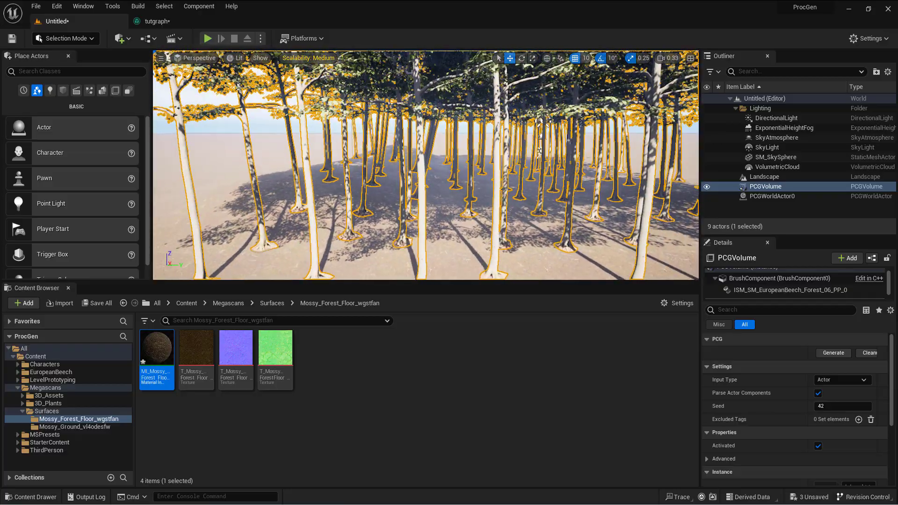
# Step: In tutgraph, set the Surface Sampler's Points Per Squared Meter to 0.05
pyautogui.click(156, 22)
pyautogui.click(276, 241)
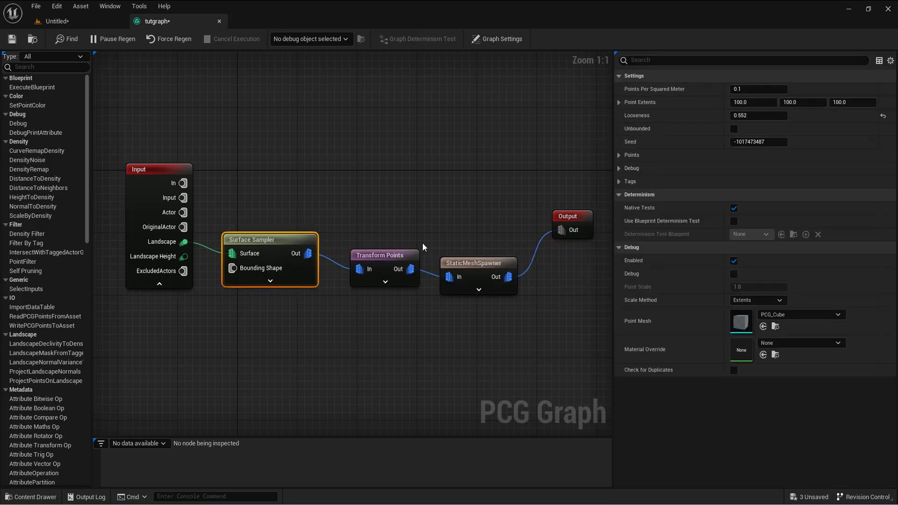
pyautogui.click(383, 255)
pyautogui.click(293, 241)
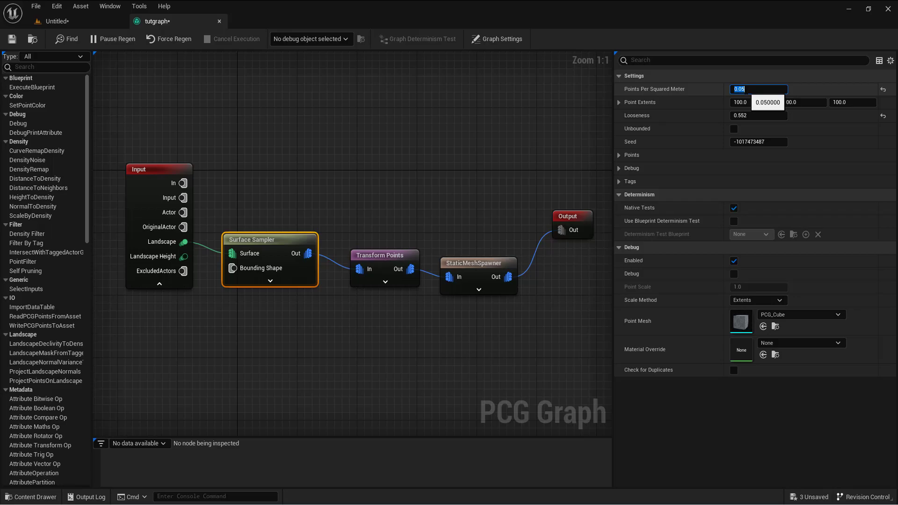
# Step: Examine the tree density in the level from several distances, with the PCGVolume deselected
pyautogui.click(70, 21)
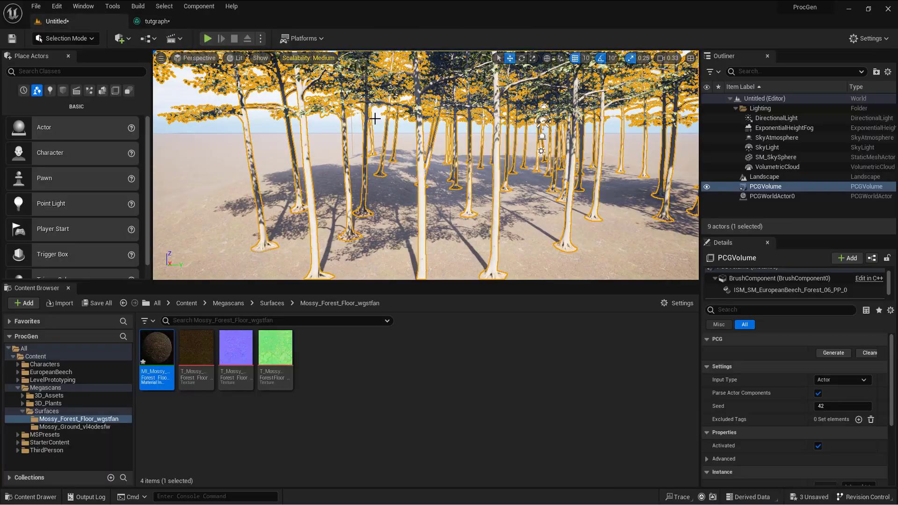
pyautogui.press('w')
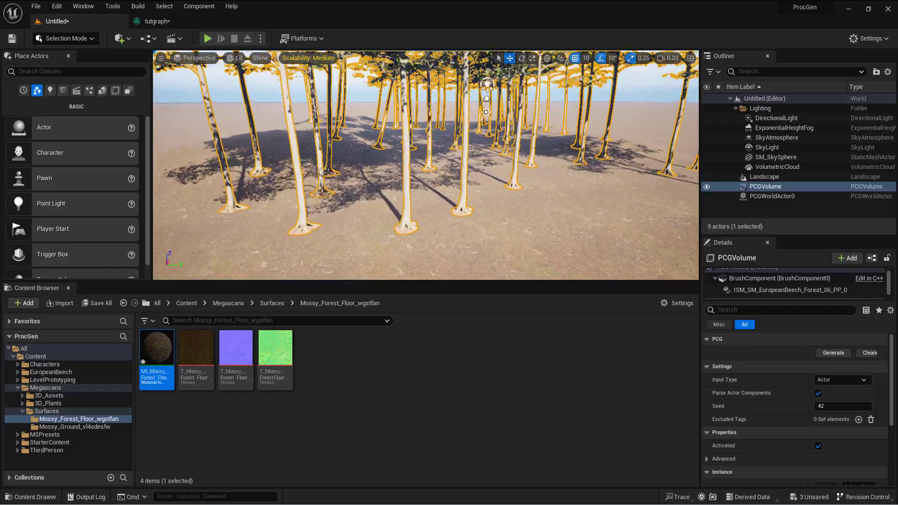
pyautogui.press('s')
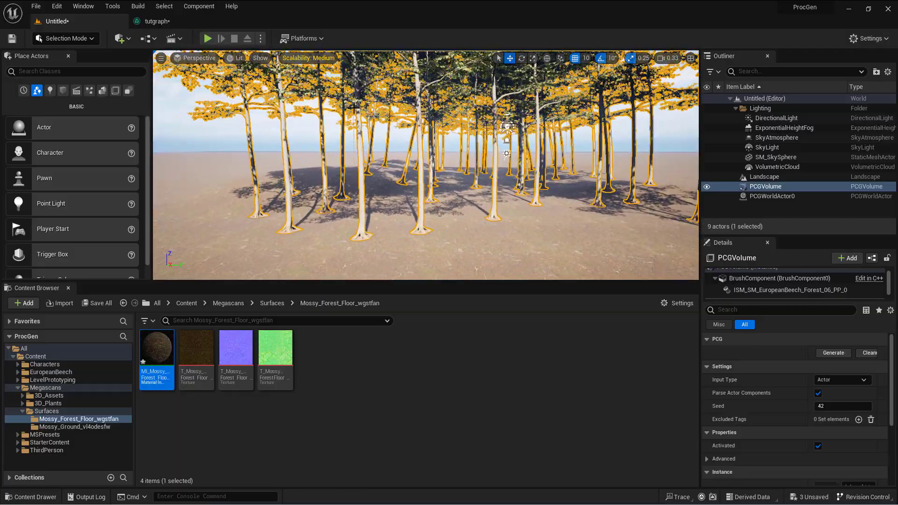
pyautogui.click(333, 128)
pyautogui.moveTo(333, 128); pyautogui.dragTo(334, 99, button='right')
pyautogui.press('w')
pyautogui.press('s')
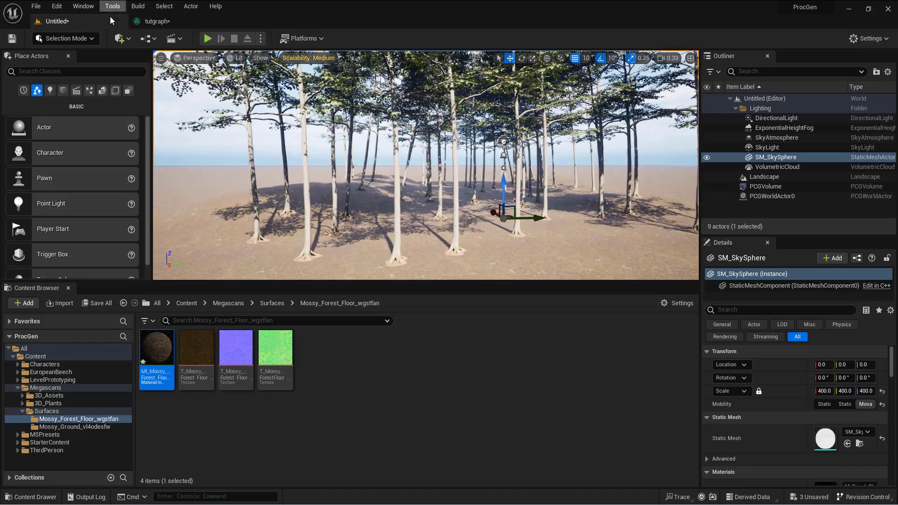
# Step: Set the Surface Sampler's Seed to 100 in tutgraph and check the tree layout in the level
pyautogui.click(141, 23)
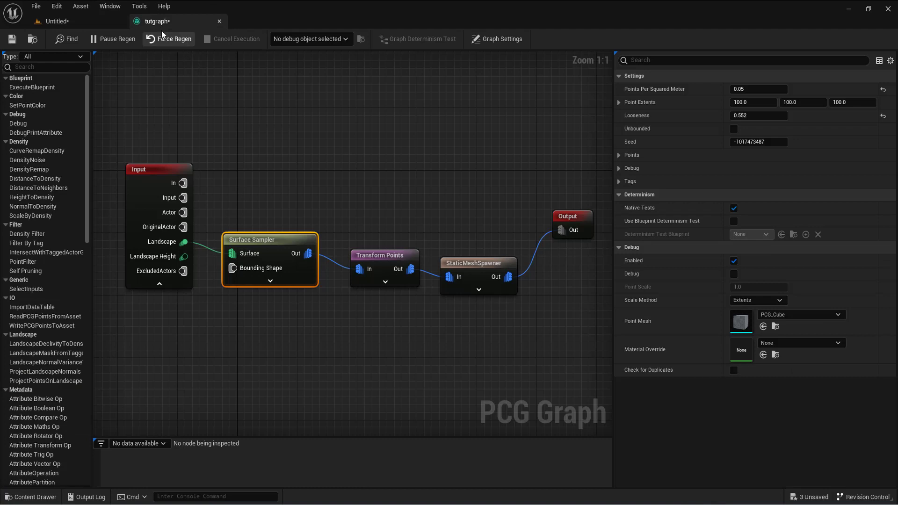
pyautogui.click(397, 258)
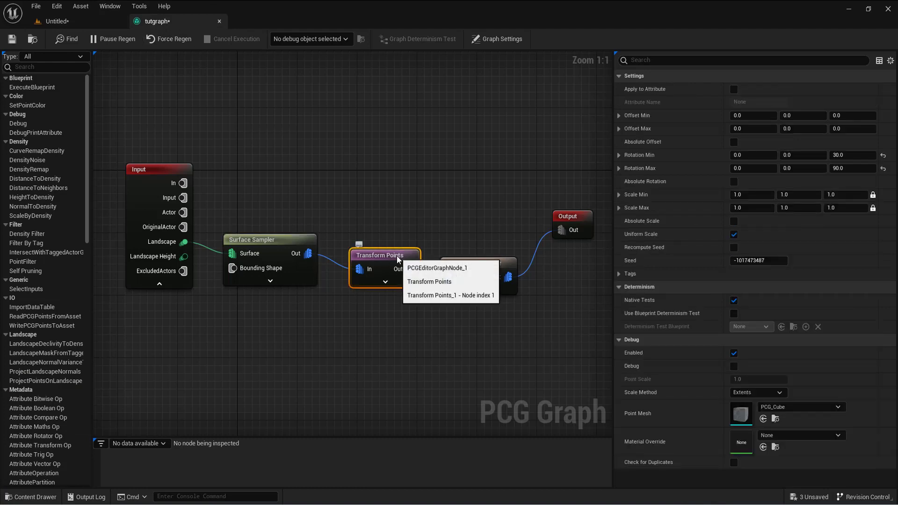
pyautogui.click(257, 241)
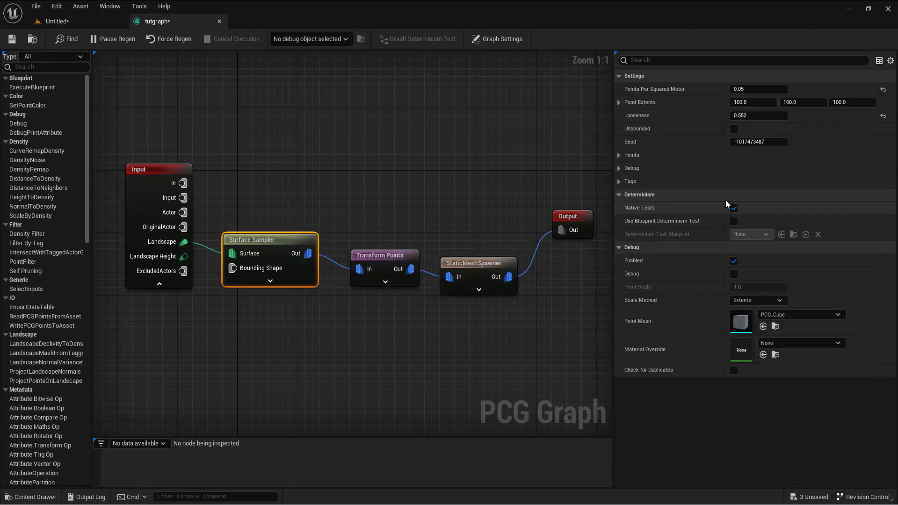
pyautogui.click(758, 142)
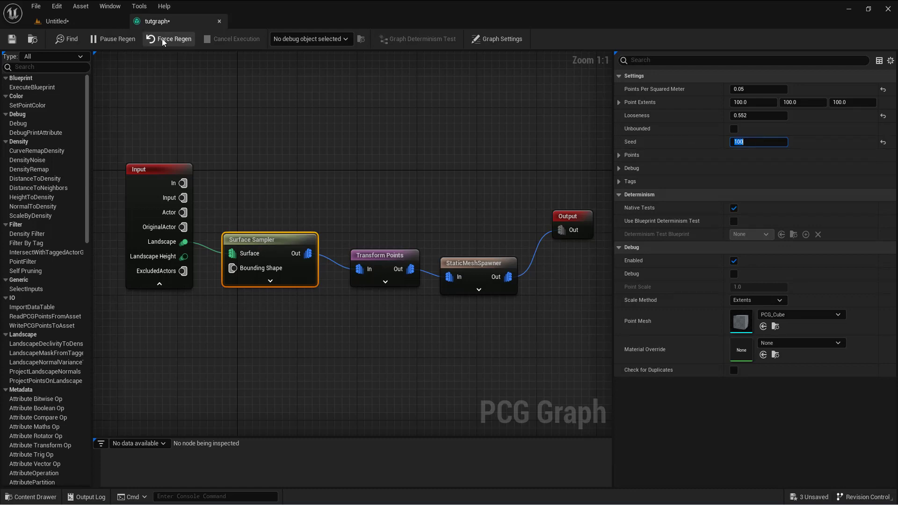
pyautogui.click(90, 24)
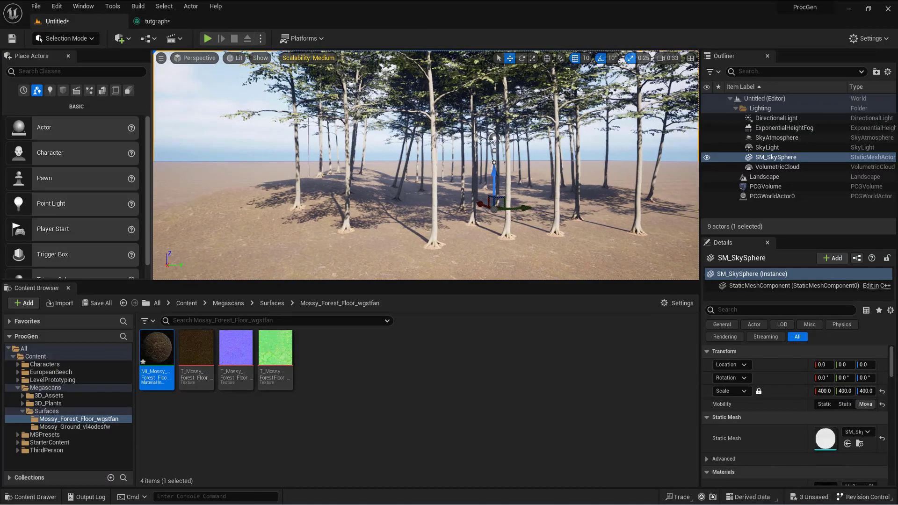
# Step: Set the Surface Sampler's Seed to 50 with tutgraph floating over the level, and close the graph window
pyautogui.click(170, 21)
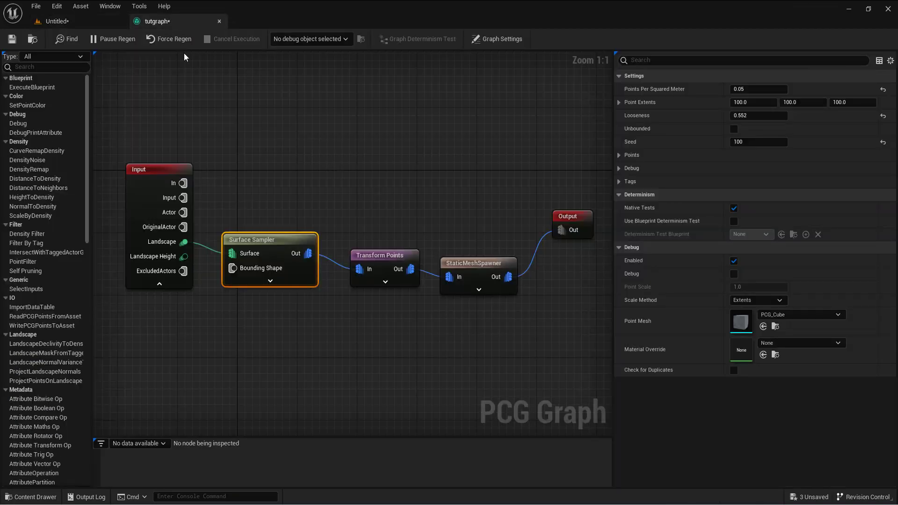
pyautogui.moveTo(328, 190); pyautogui.dragTo(328, 190)
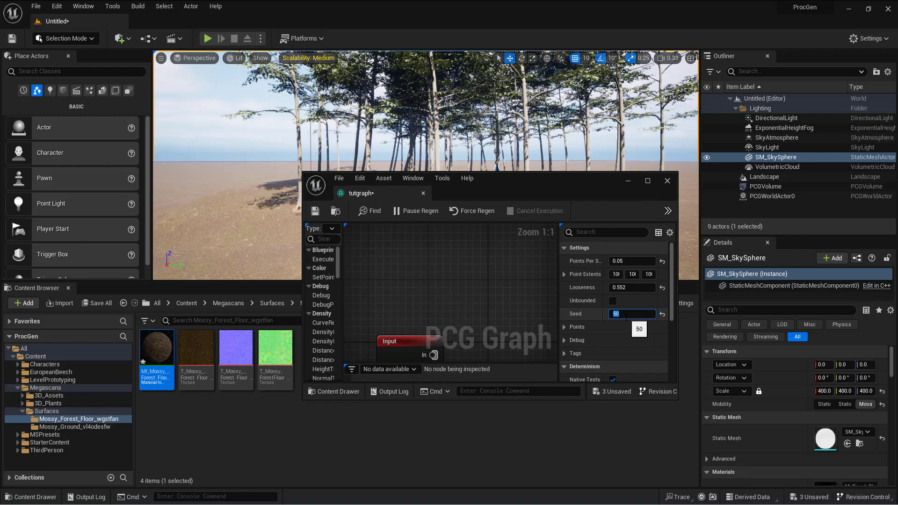
pyautogui.click(667, 181)
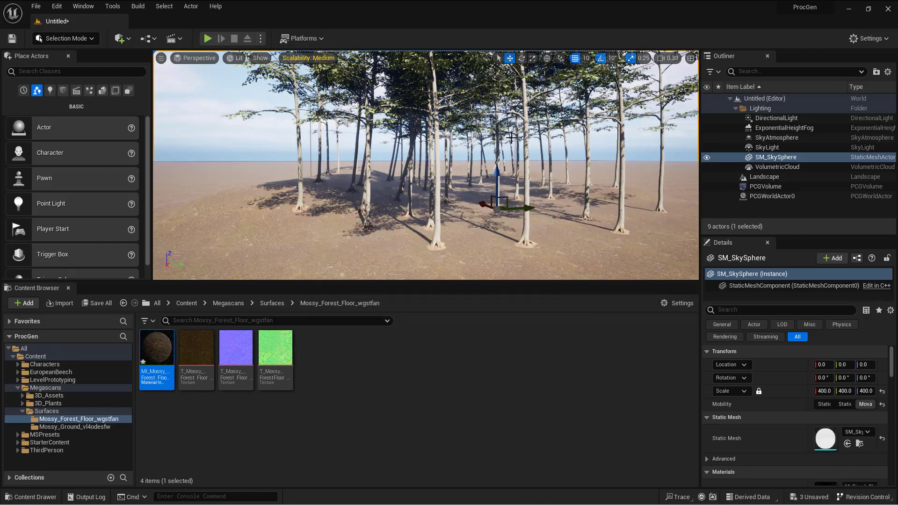
# Step: Inspect the regenerated forest by moving among the tree trunks at ground level
pyautogui.press('w')
pyautogui.moveTo(426, 165); pyautogui.dragTo(454, 129, button='right')
pyautogui.press('w')
pyautogui.press('s')
pyautogui.press('w')
pyautogui.click(438, 131)
pyautogui.click(454, 130)
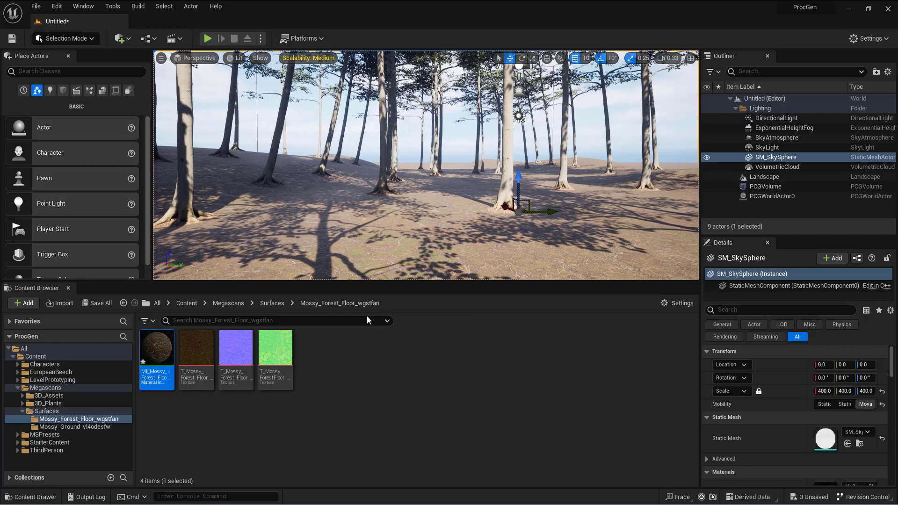
# Step: Reopen the tutgraph PCG graph from the Content folder and dock it beside the level
pyautogui.click(44, 357)
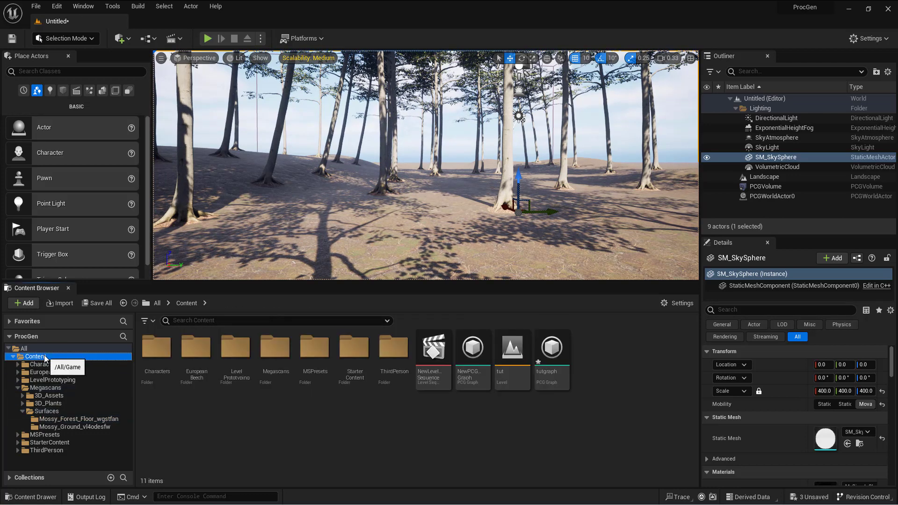
pyautogui.click(551, 369)
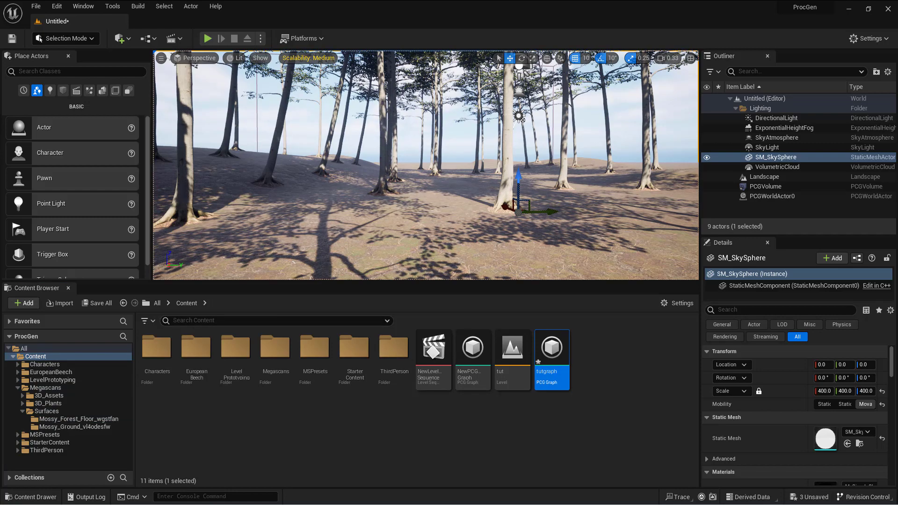
pyautogui.moveTo(234, 91); pyautogui.dragTo(173, 24)
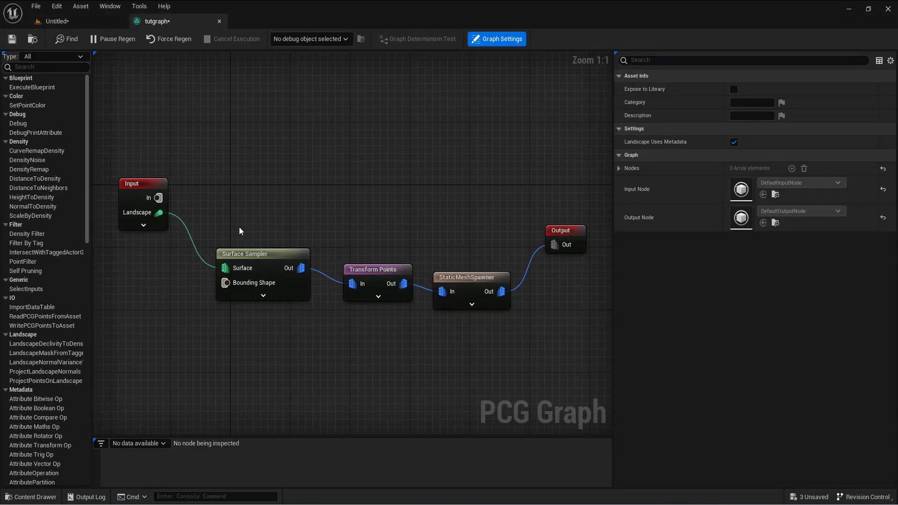
# Step: Enclose the Surface Sampler, Transform Points and StaticMeshSpawner nodes in a comment named Tree and move it higher in the graph
pyautogui.moveTo(206, 194); pyautogui.dragTo(484, 344)
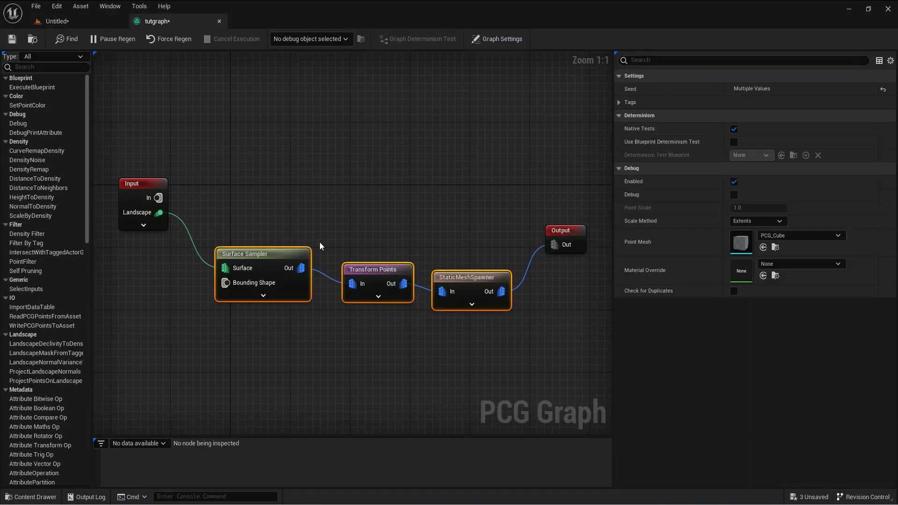
pyautogui.moveTo(206, 237); pyautogui.dragTo(488, 321)
pyautogui.press('c')
pyautogui.write('Tr')
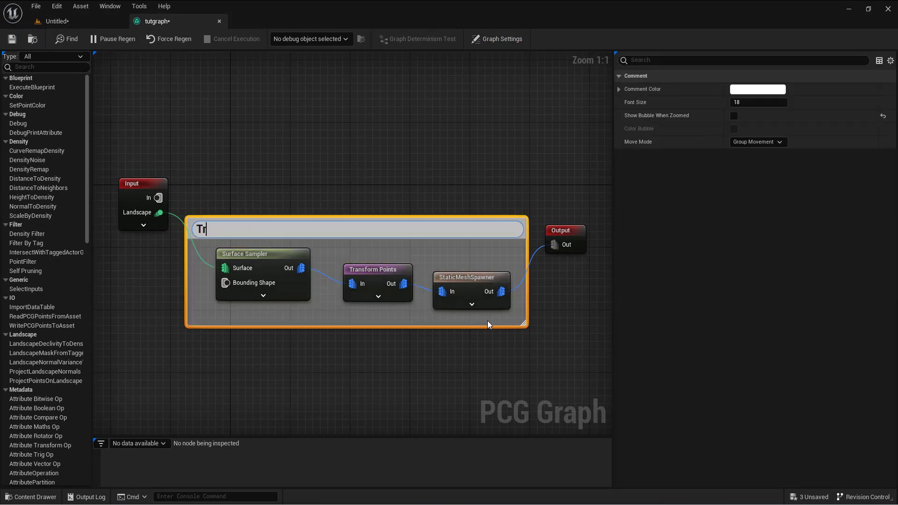
pyautogui.write('ee')
pyautogui.press('Return')
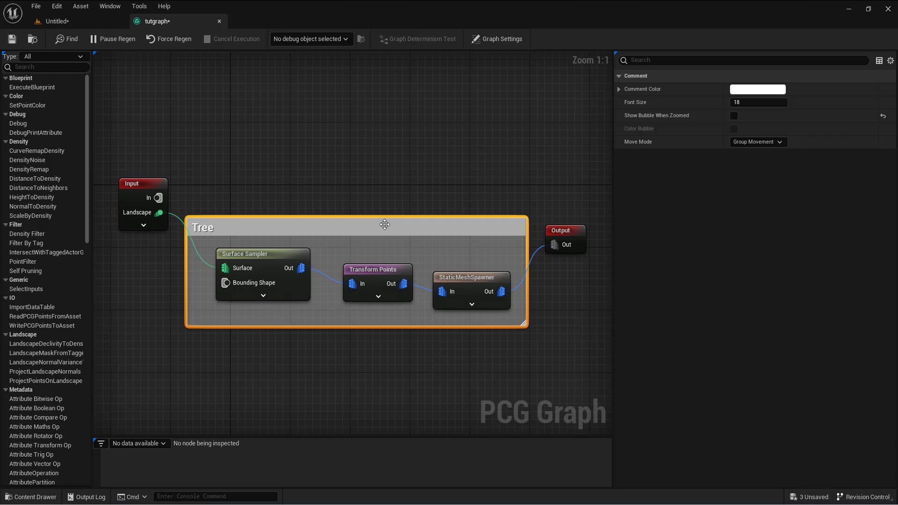
pyautogui.moveTo(385, 225); pyautogui.dragTo(378, 115)
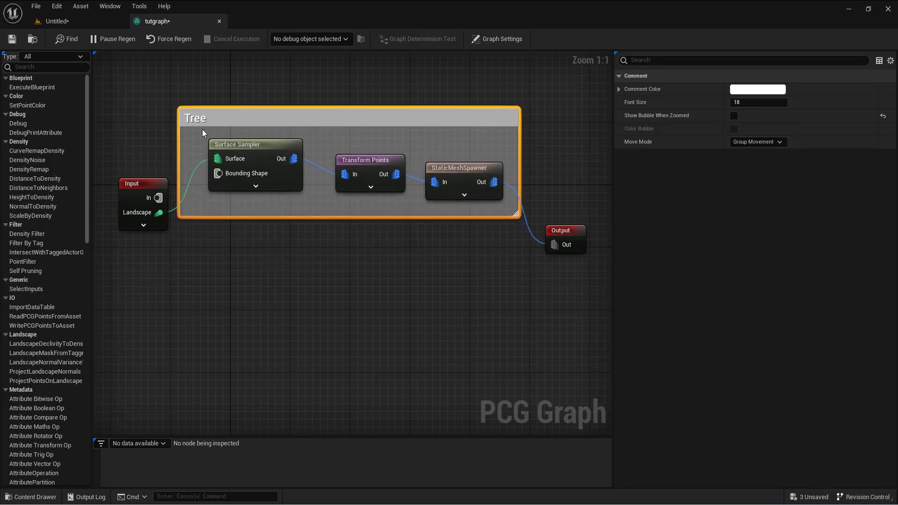
# Step: Copy the Tree group's three nodes beneath the comment and set the copied Surface Sampler's Seed to 100
pyautogui.moveTo(202, 132); pyautogui.dragTo(499, 210)
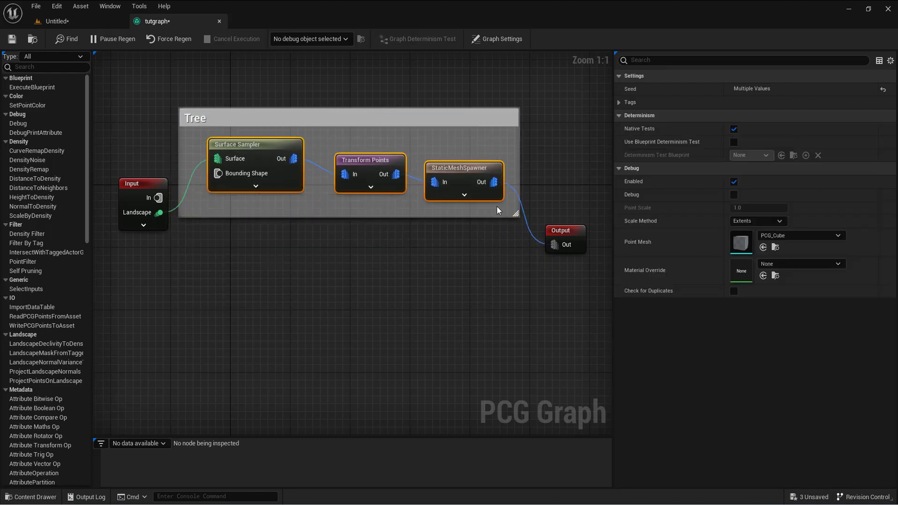
pyautogui.hotkey('ctrl', 'c')
pyautogui.hotkey('ctrl', 'v')
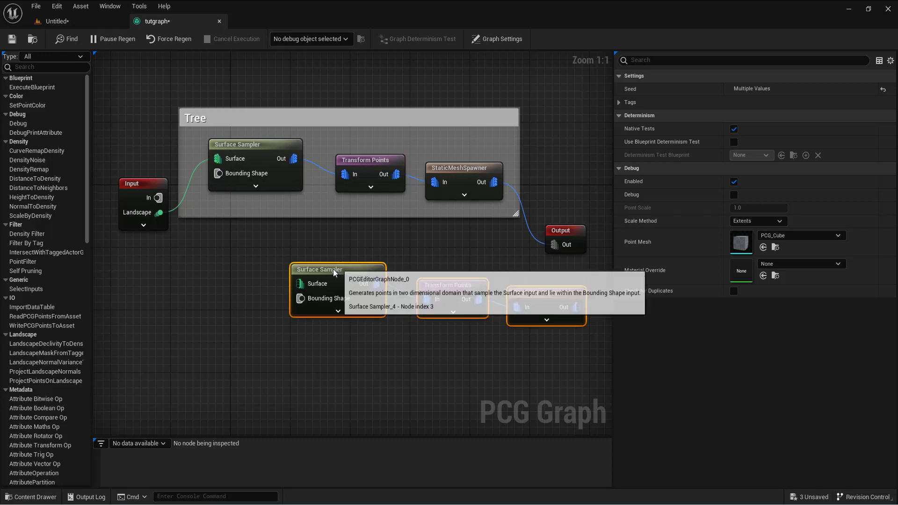
pyautogui.moveTo(335, 274); pyautogui.dragTo(253, 258)
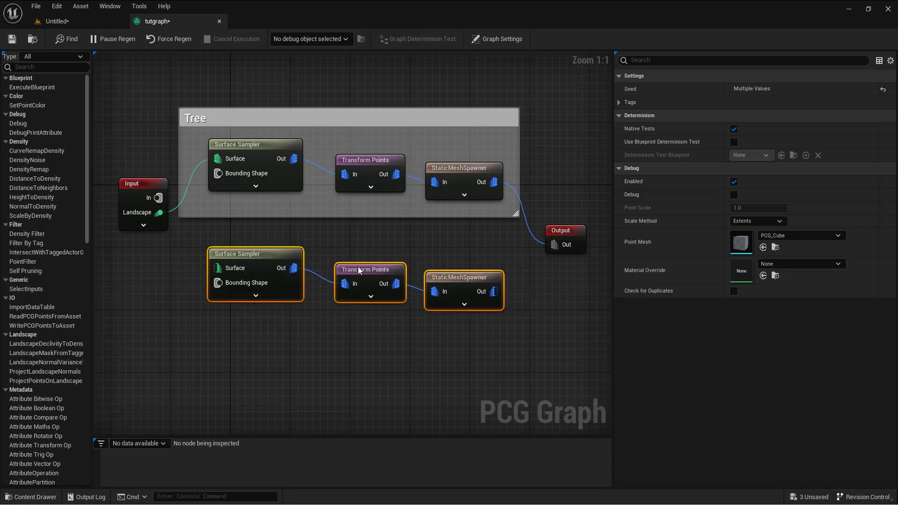
pyautogui.click(261, 259)
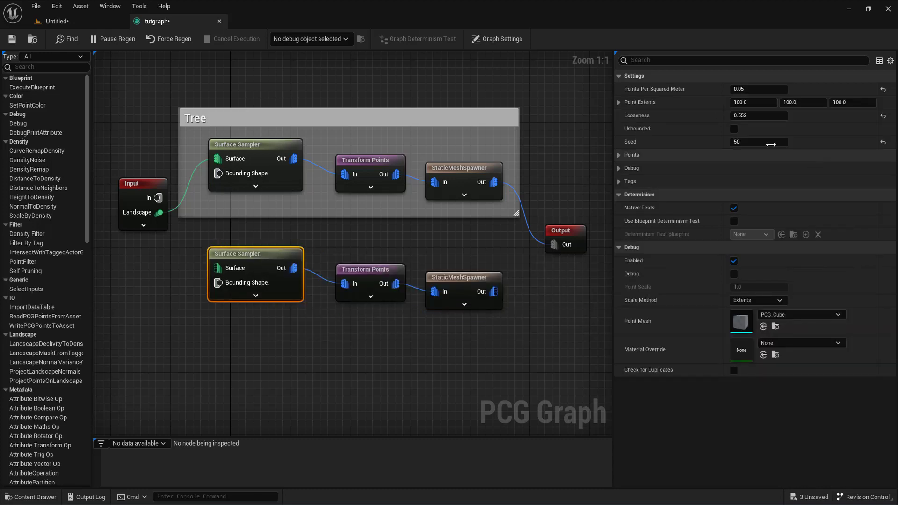
pyautogui.click(738, 141)
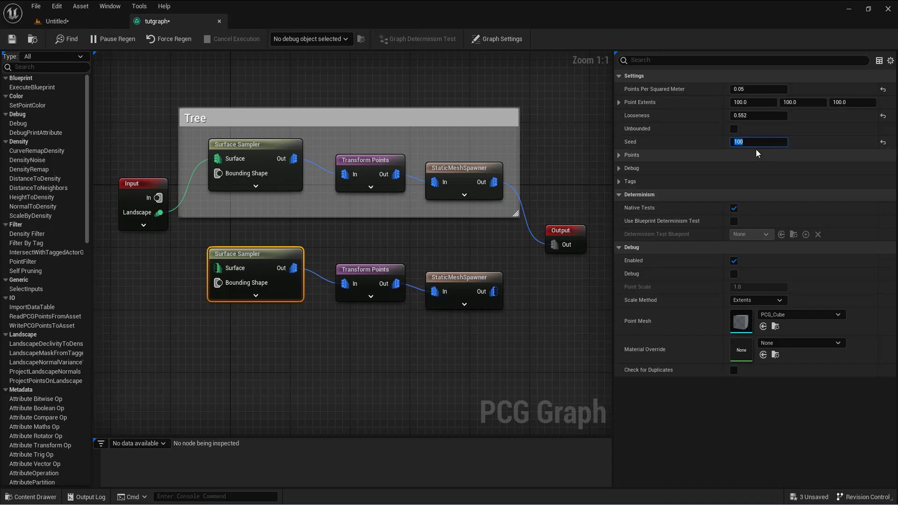
# Step: Assign SM_Bush to the copied StaticMeshSpawner and set the copied Transform Points' Z rotation to 41.592322 minimum and 212.46661 maximum
pyautogui.click(454, 279)
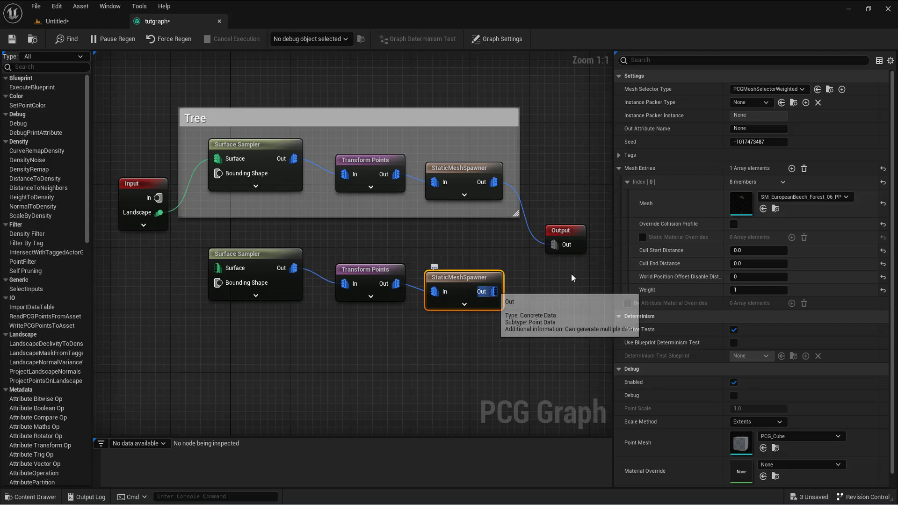
pyautogui.click(785, 199)
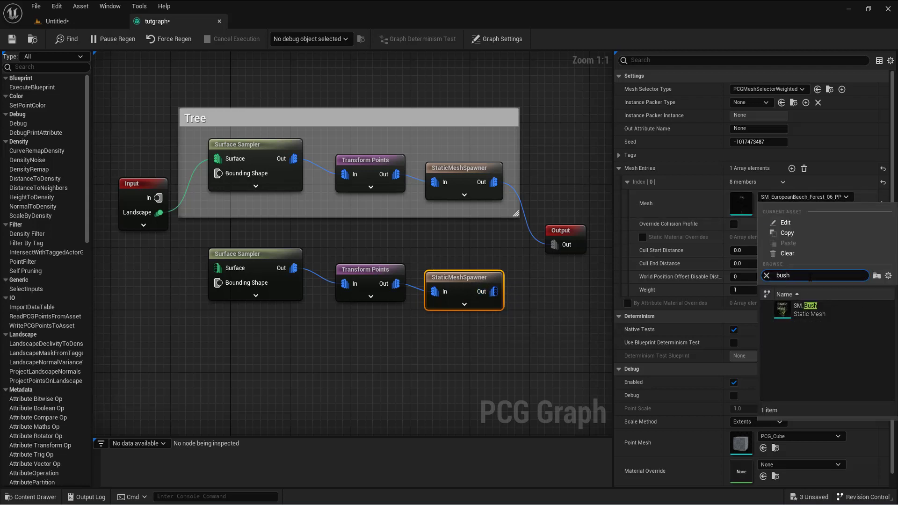
pyautogui.click(804, 309)
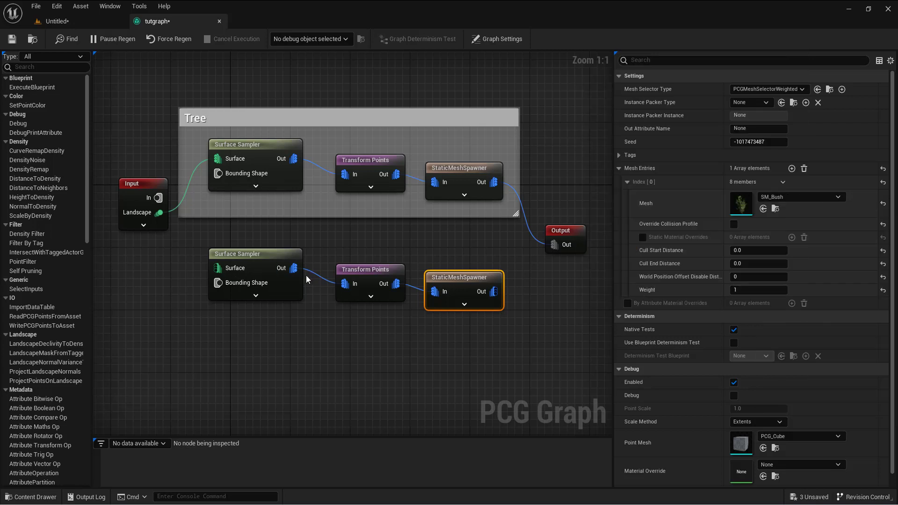
pyautogui.click(363, 269)
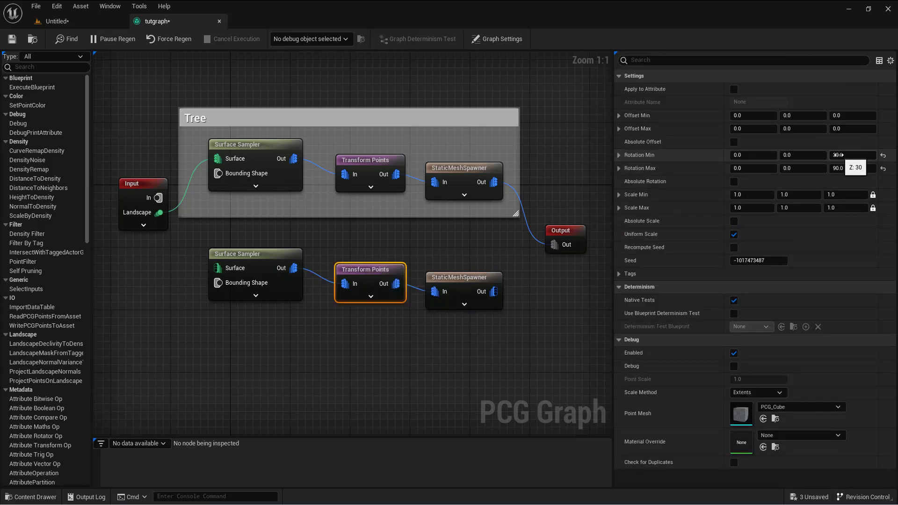
pyautogui.moveTo(839, 168); pyautogui.dragTo(861, 168)
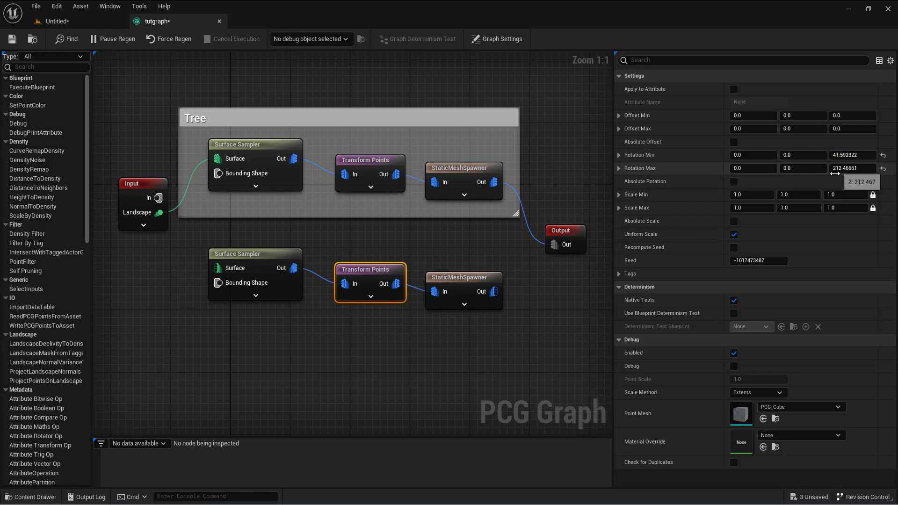
# Step: Connect the Input node's Landscape to the copied Surface Sampler and the copied StaticMeshSpawner to the Output node
pyautogui.moveTo(159, 213)
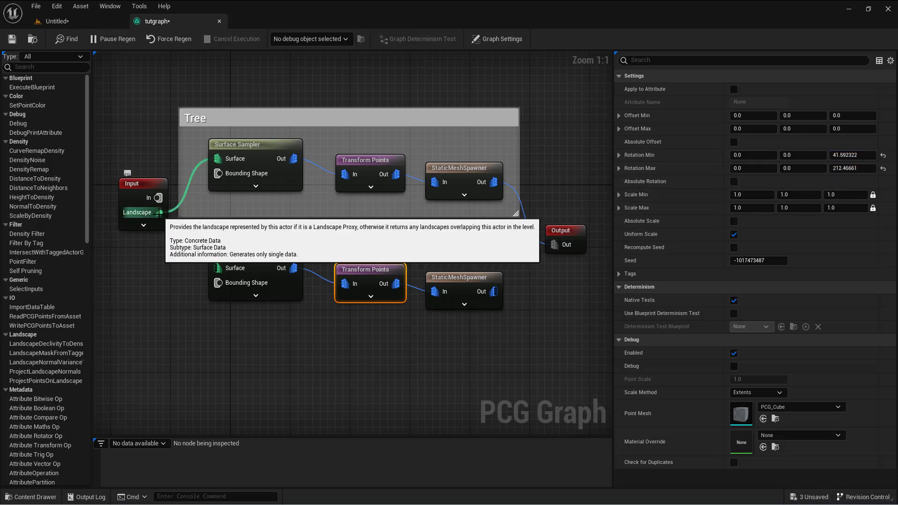
pyautogui.moveTo(159, 213); pyautogui.dragTo(221, 274)
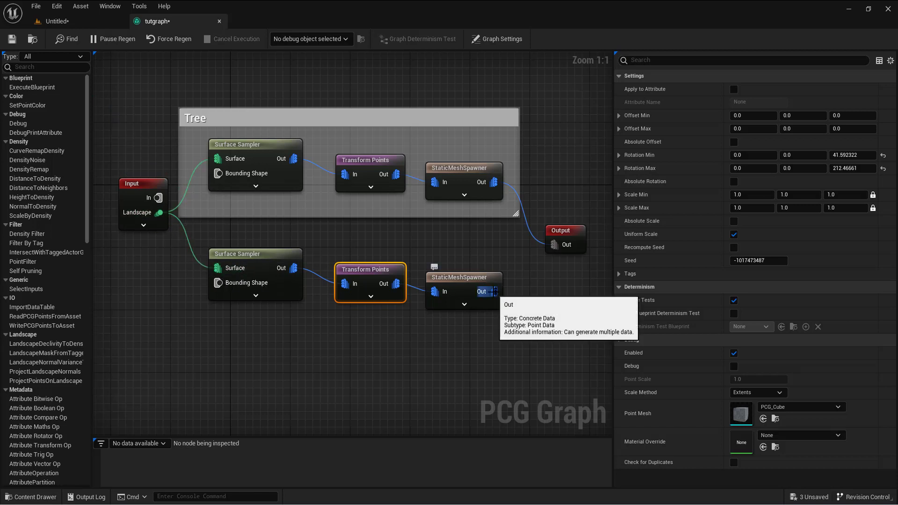
pyautogui.moveTo(494, 292); pyautogui.dragTo(560, 247)
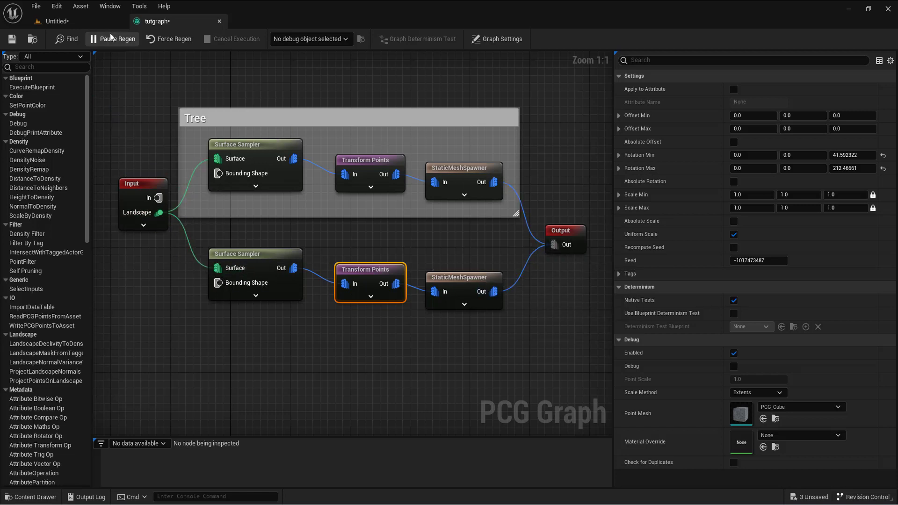
# Step: Float tutgraph over the level and set the bush Surface Sampler's Looseness to 0.424554
pyautogui.click(70, 21)
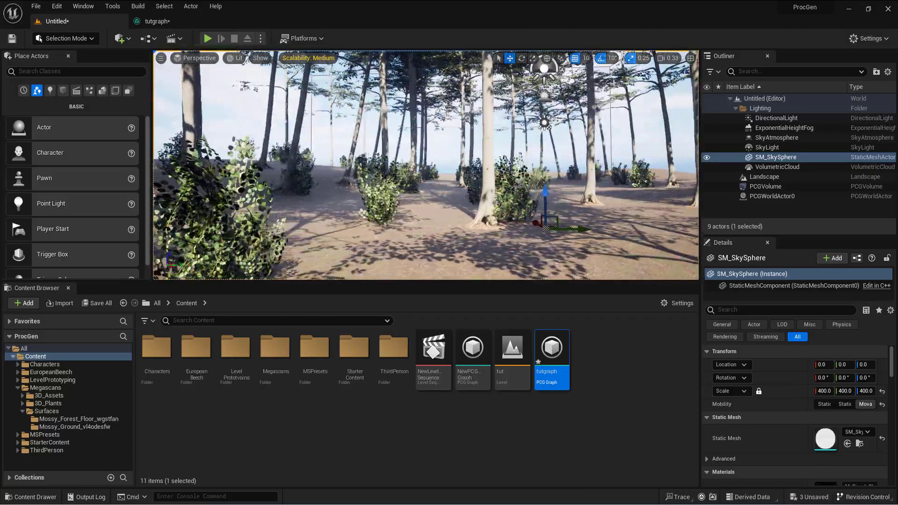
pyautogui.moveTo(426, 166)
pyautogui.mouseDown(button='right')
pyautogui.moveTo(393, 154)
pyautogui.moveTo(393, 135)
pyautogui.moveTo(389, 216)
pyautogui.moveTo(365, 225)
pyautogui.moveTo(375, 149)
pyautogui.moveTo(421, 129)
pyautogui.moveTo(421, 166)
pyautogui.moveTo(398, 187)
pyautogui.moveTo(433, 162)
pyautogui.mouseUp(button='right')
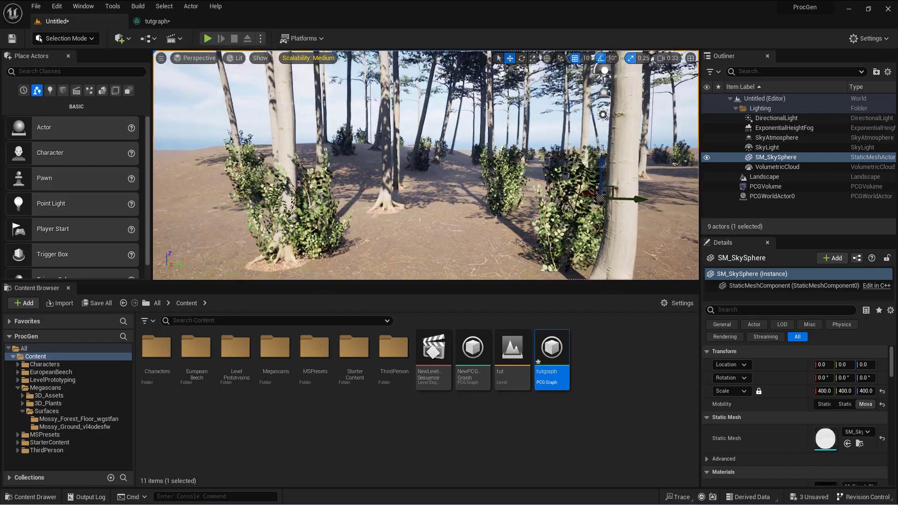
pyautogui.moveTo(159, 21); pyautogui.dragTo(526, 213)
pyautogui.scroll(-8, 639, 277)
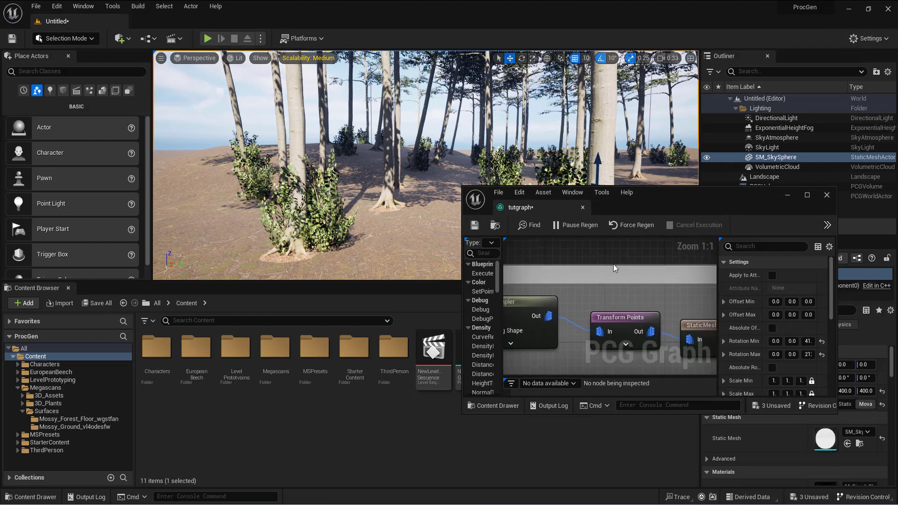
pyautogui.scroll(5, 581, 291)
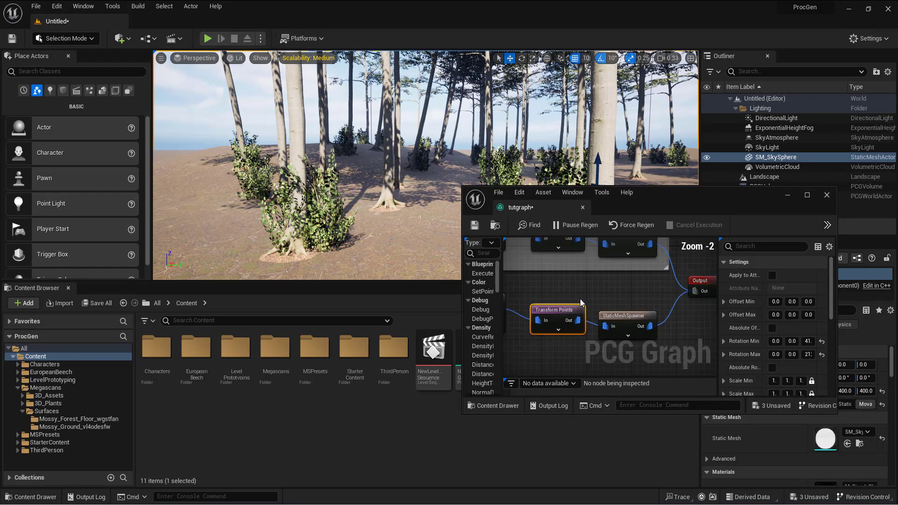
pyautogui.click(524, 297)
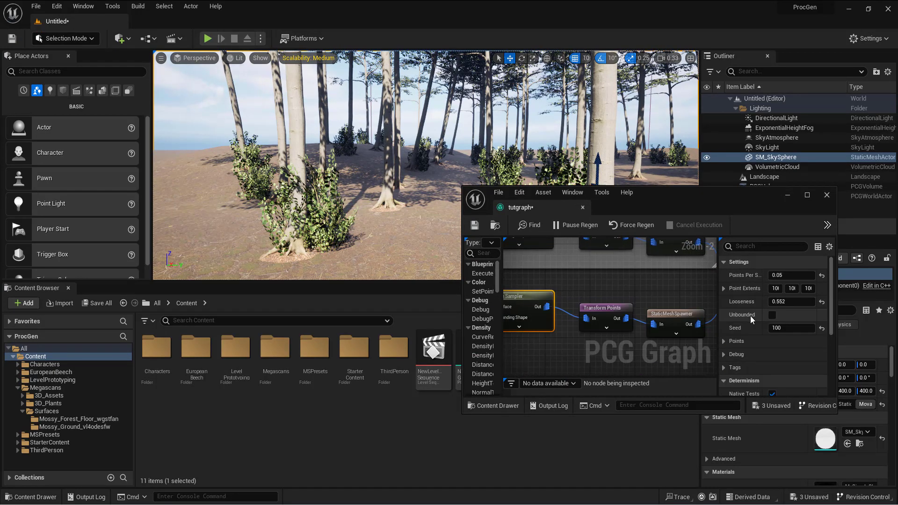
pyautogui.moveTo(791, 303); pyautogui.dragTo(775, 302)
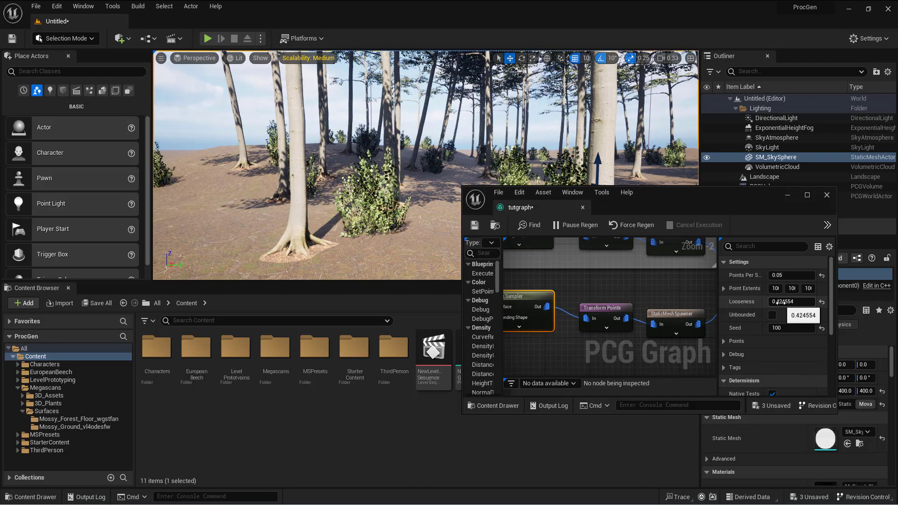
# Step: Move the graph window clear of the trees and set the bush StaticMeshSpawner's Seed to 4000
pyautogui.moveTo(656, 208); pyautogui.dragTo(496, 249)
pyautogui.moveTo(426, 140); pyautogui.dragTo(350, 126, button='right')
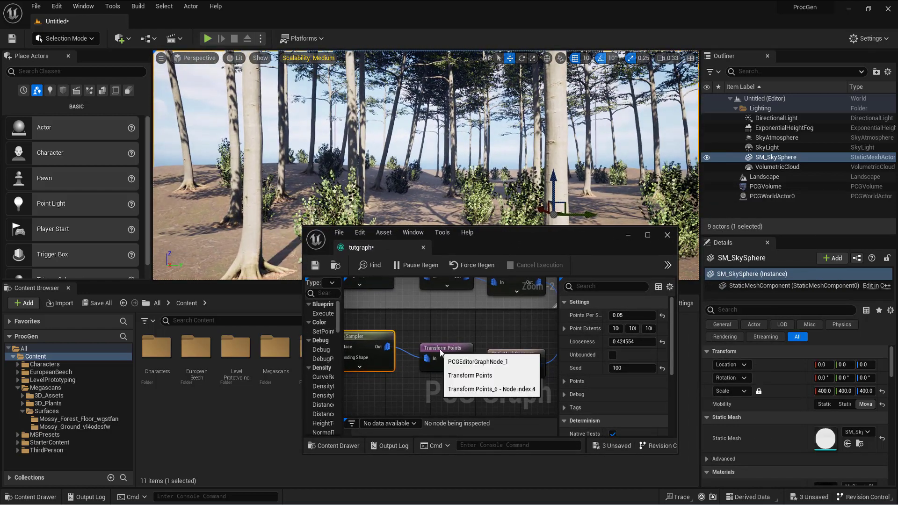
pyautogui.click(437, 347)
pyautogui.click(520, 355)
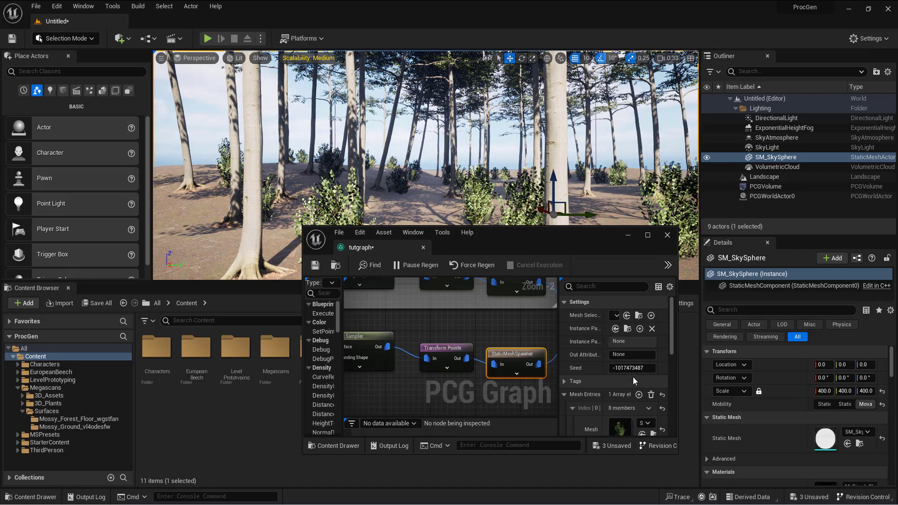
pyautogui.click(632, 368)
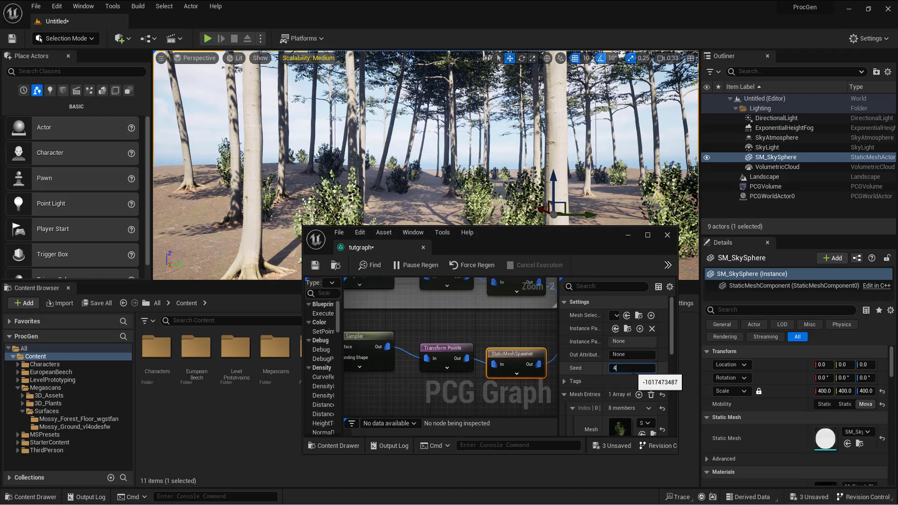
pyautogui.press('Return')
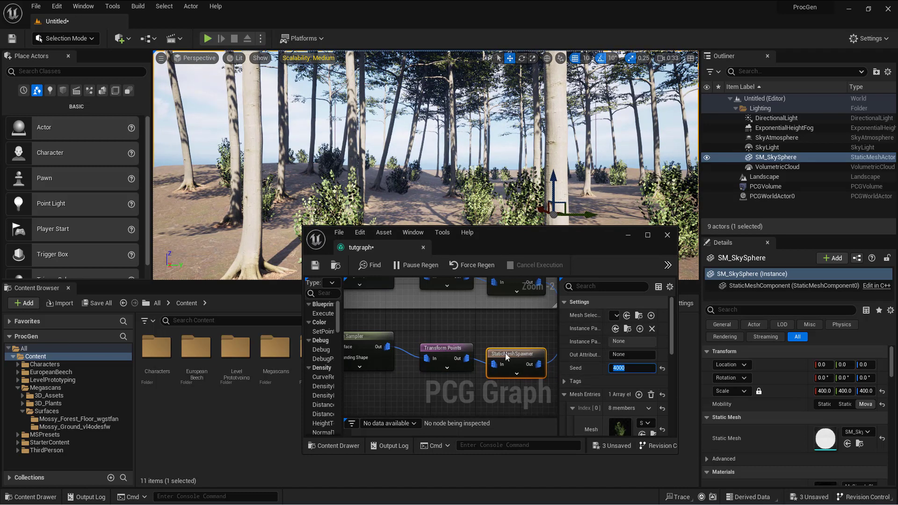
# Step: Dock tutgraph beside the level again and inspect the bushes among the trees
pyautogui.click(442, 349)
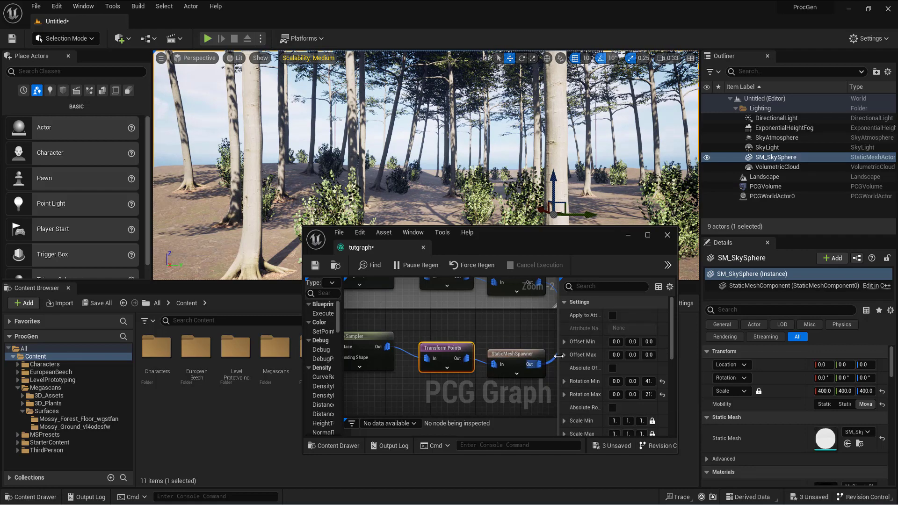
pyautogui.moveTo(559, 356); pyautogui.dragTo(494, 356)
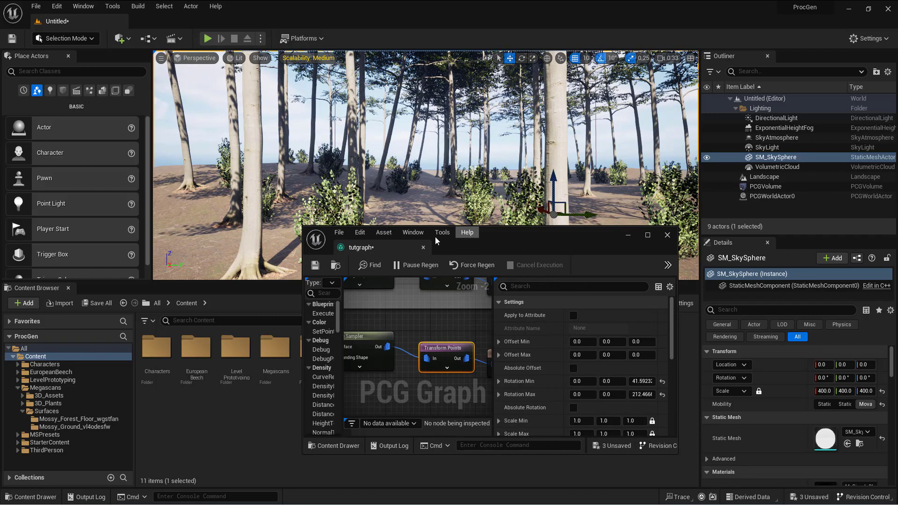
pyautogui.moveTo(361, 248); pyautogui.dragTo(169, 26)
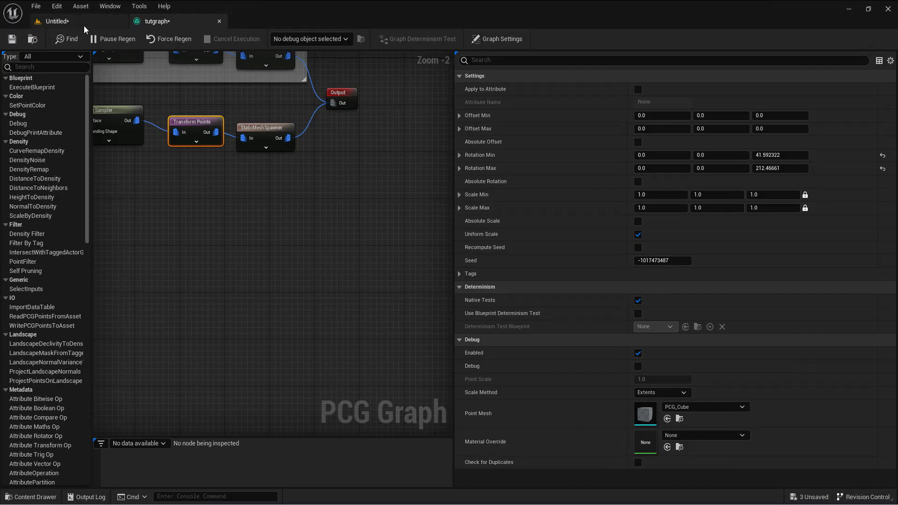
pyautogui.click(83, 23)
pyautogui.moveTo(433, 152); pyautogui.dragTo(451, 161, button='right')
pyautogui.press('w')
# Step: Enclose the lower Surface Sampler, Transform Points and StaticMeshSpawner nodes in tutgraph in a comment named Bush
pyautogui.click(169, 21)
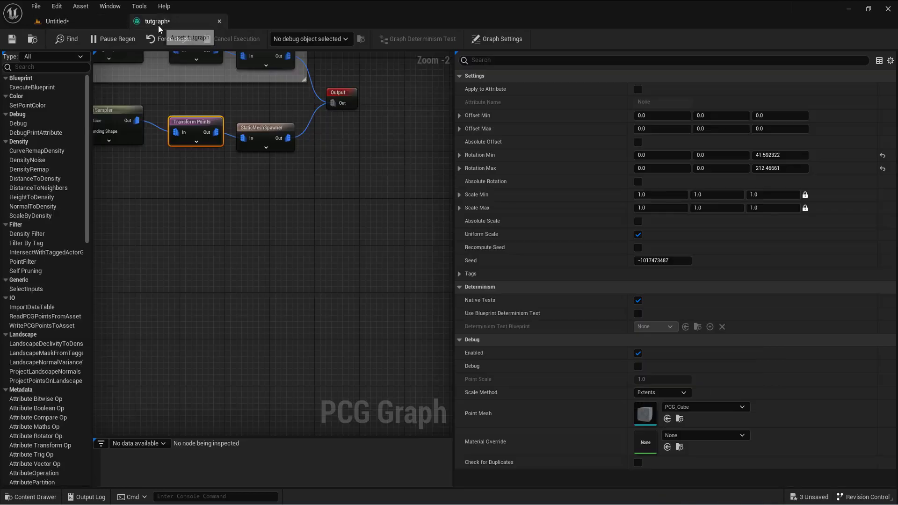
pyautogui.moveTo(241, 186); pyautogui.dragTo(330, 251, button='right')
pyautogui.moveTo(151, 173); pyautogui.dragTo(396, 250)
pyautogui.press('c')
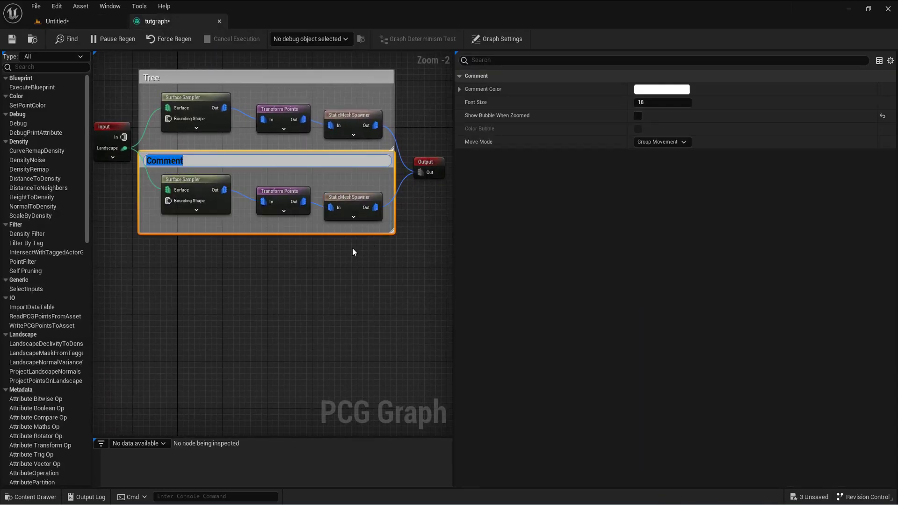
pyautogui.write('Bush')
pyautogui.press('Return')
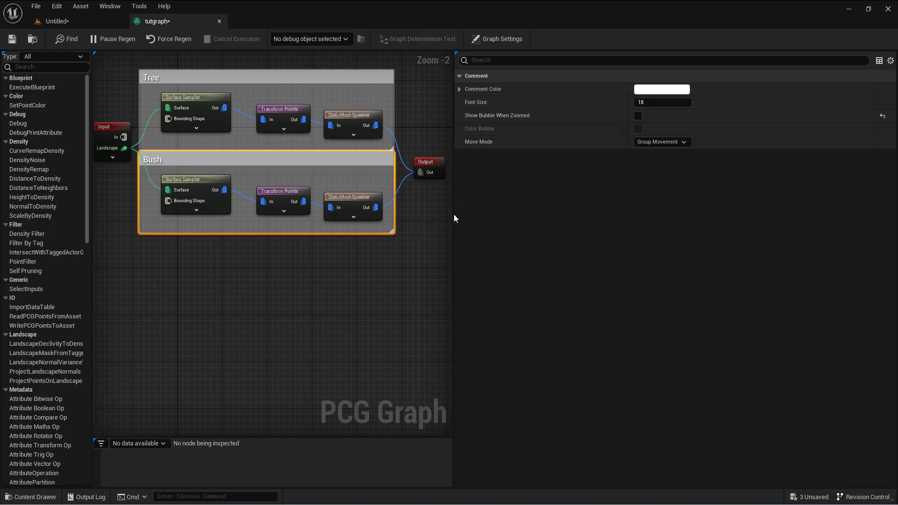
# Step: Widen the graph area and move the Input and Output nodes farther away from the Tree and Bush groups
pyautogui.moveTo(454, 220); pyautogui.dragTo(696, 255)
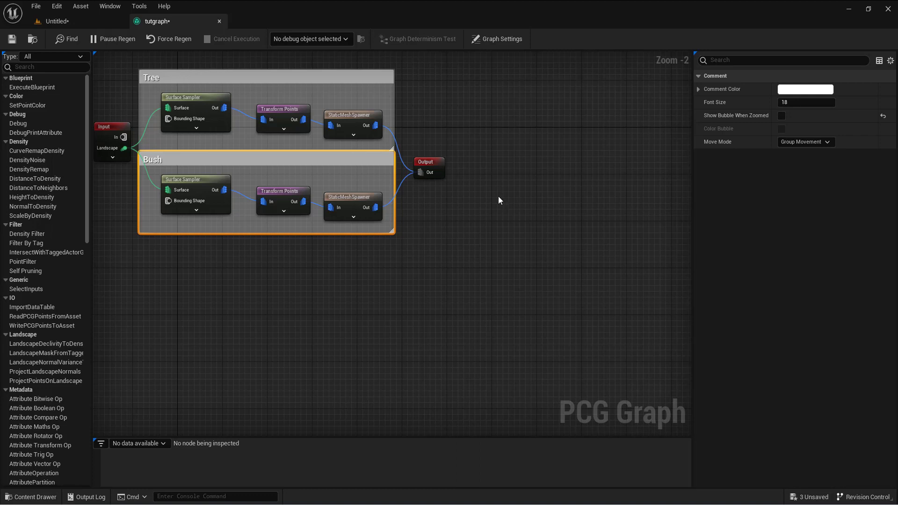
pyautogui.moveTo(323, 135); pyautogui.dragTo(458, 179, button='right')
pyautogui.moveTo(249, 167); pyautogui.dragTo(200, 180)
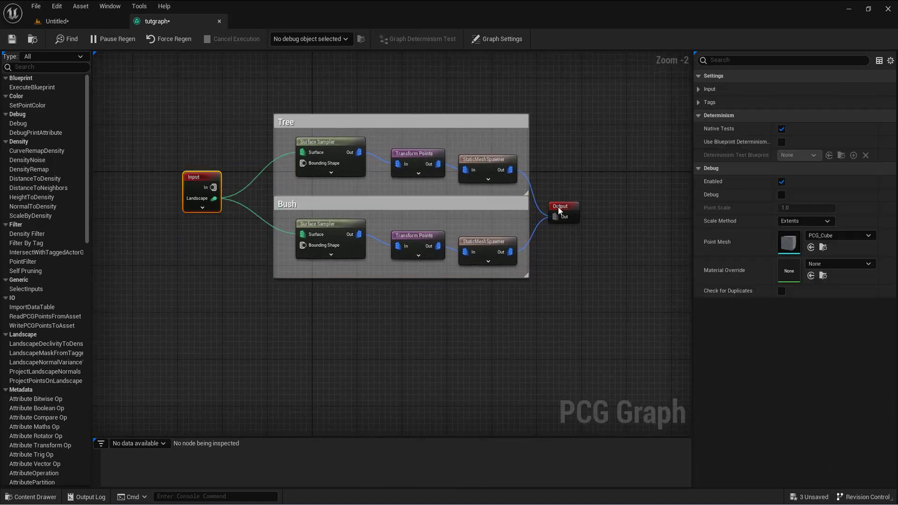
pyautogui.moveTo(560, 210); pyautogui.dragTo(598, 215)
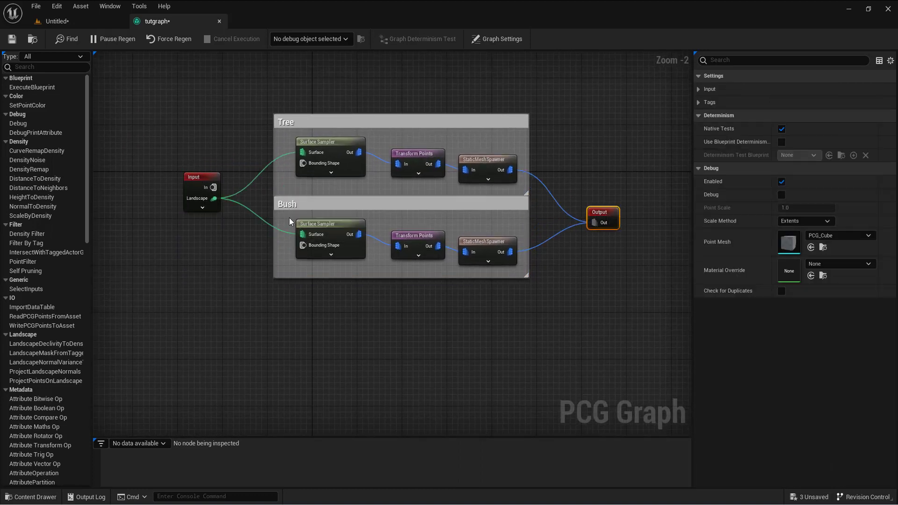
# Step: Duplicate the three Bush nodes beneath their comment and set the new Surface Sampler's Points Per Squared Meter to 0.1
pyautogui.moveTo(289, 221); pyautogui.dragTo(514, 284)
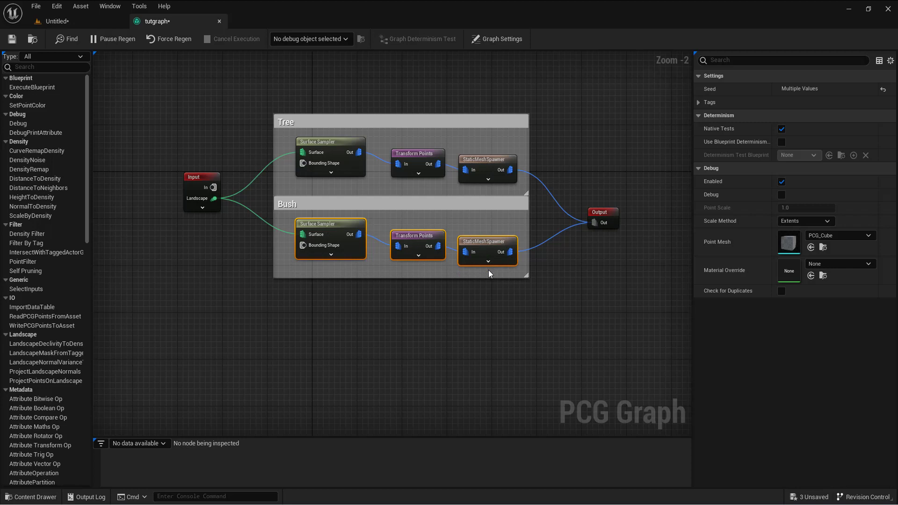
pyautogui.hotkey('ctrl', 'd')
pyautogui.moveTo(442, 282); pyautogui.dragTo(329, 307)
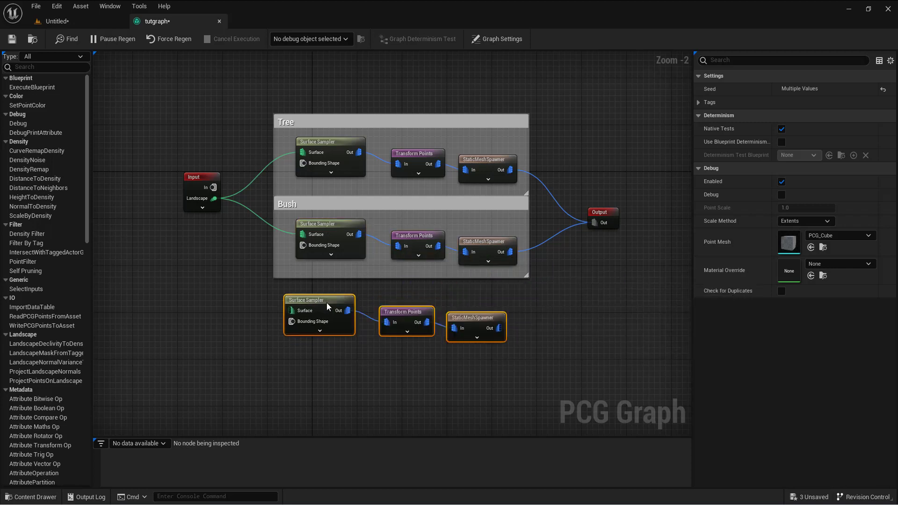
pyautogui.click(328, 307)
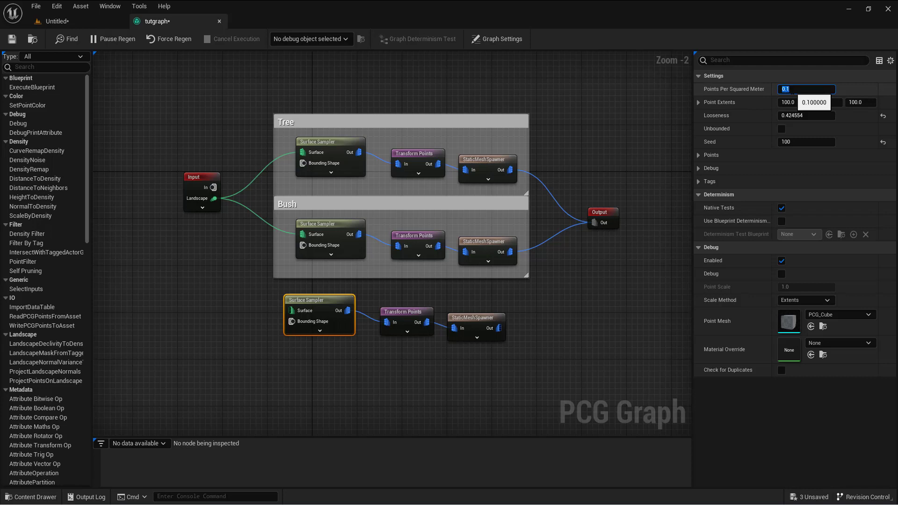
# Step: Assign a Wild Grass static mesh to the StaticMeshSpawner in the duplicated row beneath the Bush comment
pyautogui.click(486, 330)
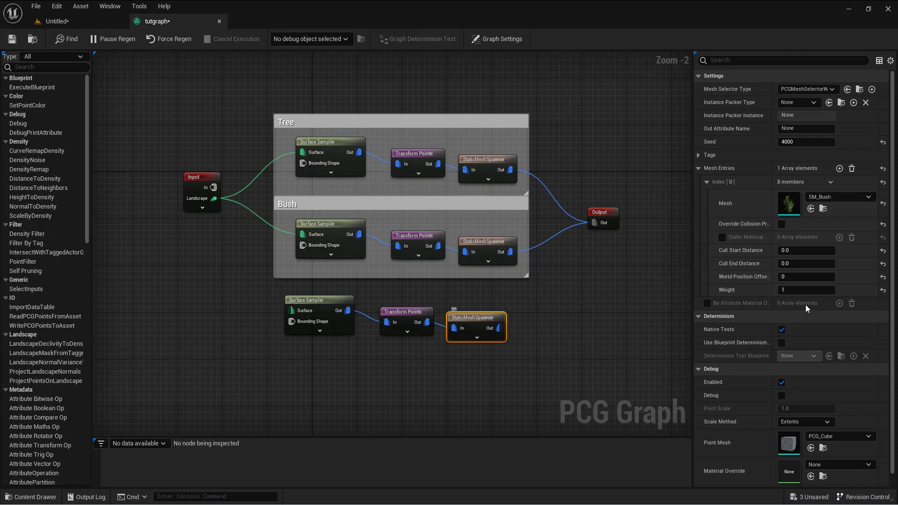
pyautogui.click(847, 201)
pyautogui.write('grass')
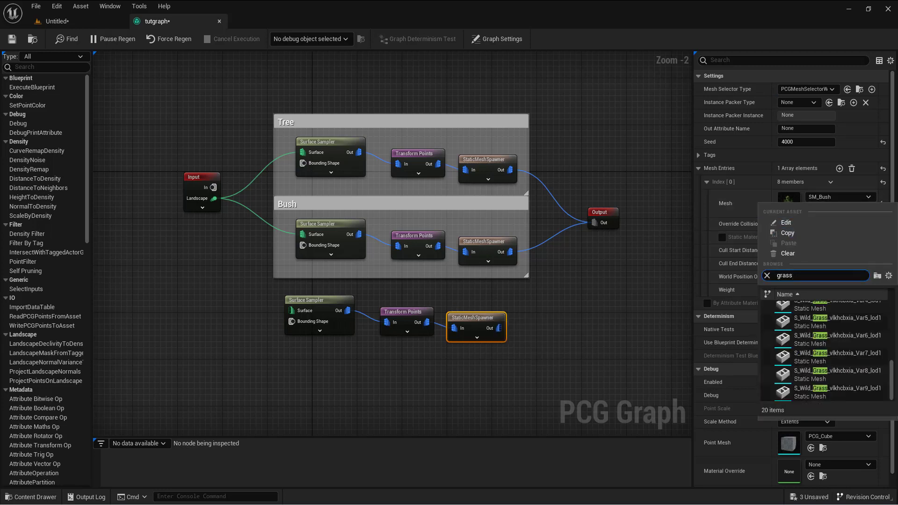
pyautogui.click(843, 321)
# Step: Connect the third row from the Input's Landscape to the Output and enclose its nodes in a comment named grass
pyautogui.moveTo(214, 199); pyautogui.dragTo(291, 311)
pyautogui.moveTo(499, 328); pyautogui.dragTo(594, 223)
pyautogui.moveTo(278, 292); pyautogui.dragTo(537, 366)
pyautogui.write('c')
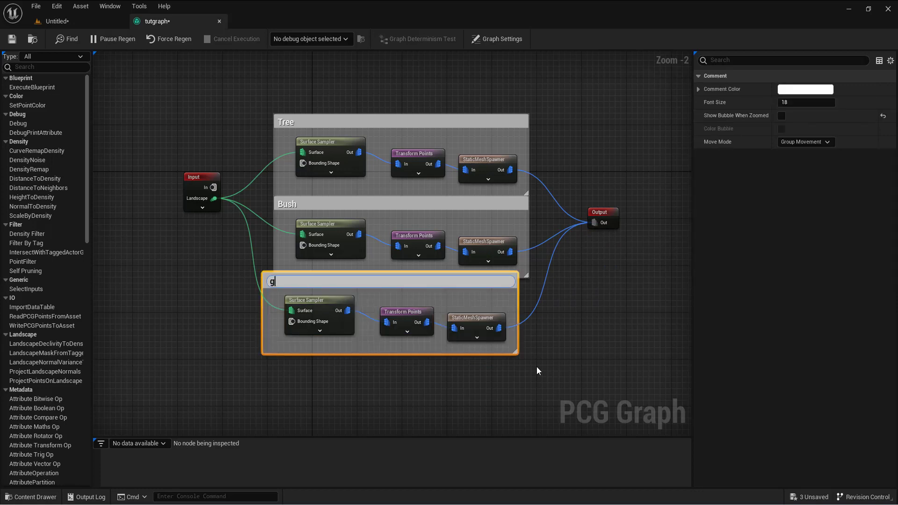
pyautogui.write('grass')
pyautogui.press('Return')
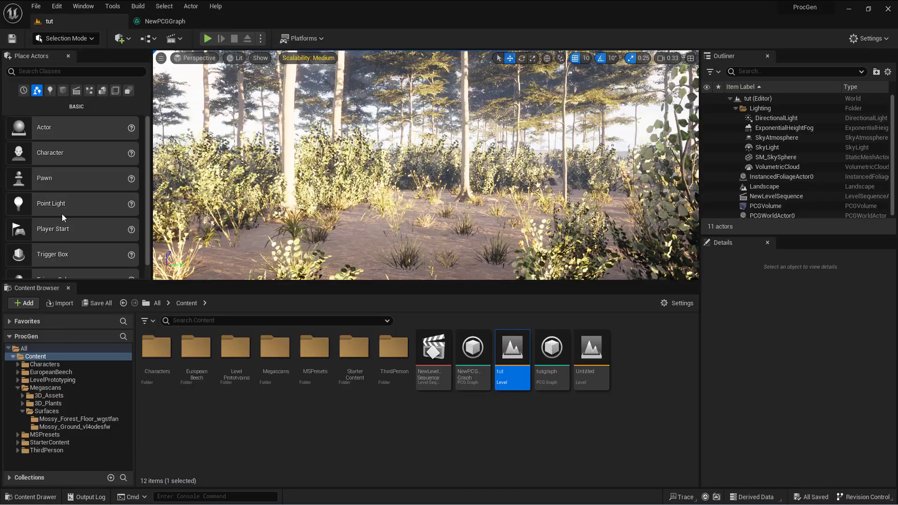
# Step: Look around the forest in the tut level and examine the commented node groups in NewPCGGraph
pyautogui.moveTo(399, 171); pyautogui.dragTo(383, 179, button='right')
pyautogui.press('w')
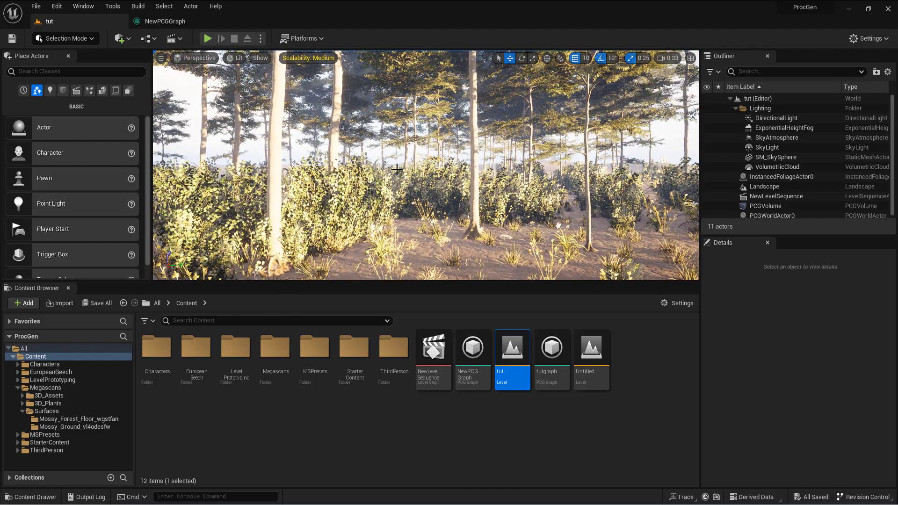
pyautogui.click(165, 21)
pyautogui.scroll(-4, 383, 204)
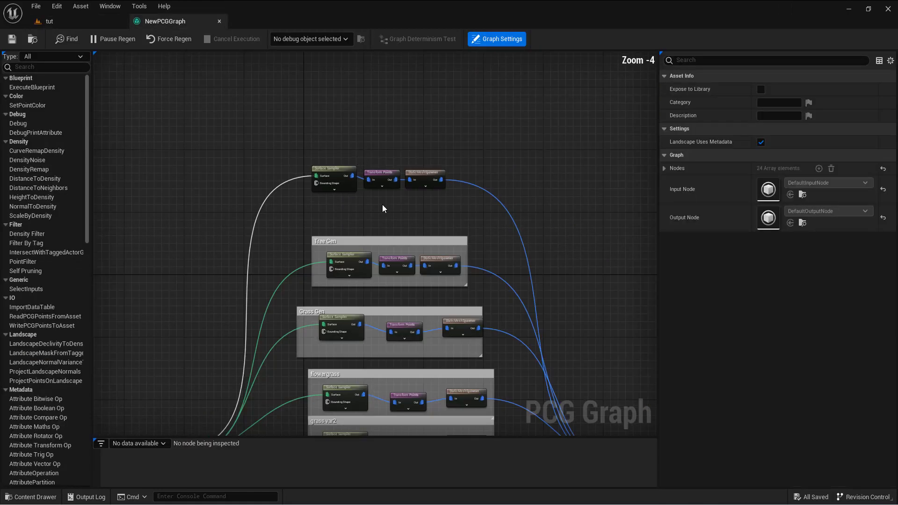
pyautogui.scroll(-3, 457, 240)
pyautogui.scroll(3, 394, 144)
pyautogui.scroll(3, 360, 130)
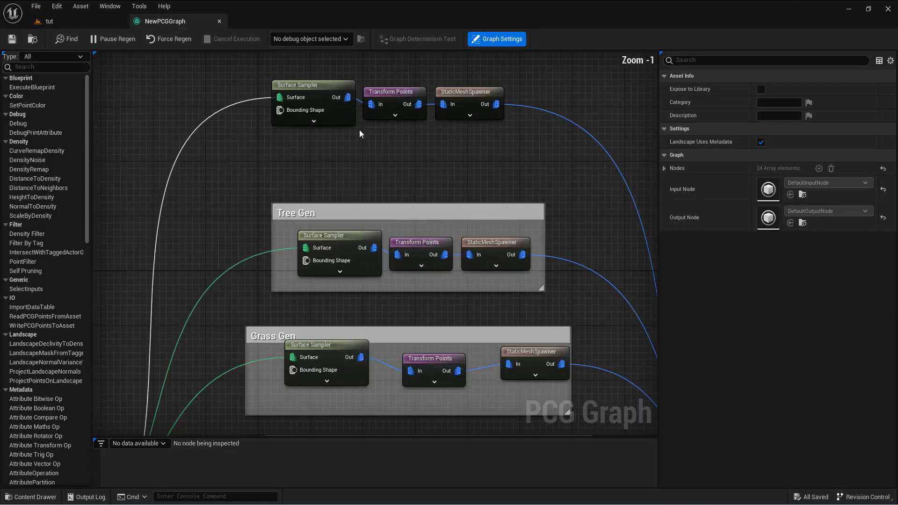
pyautogui.moveTo(359, 132); pyautogui.dragTo(363, 51, button='right')
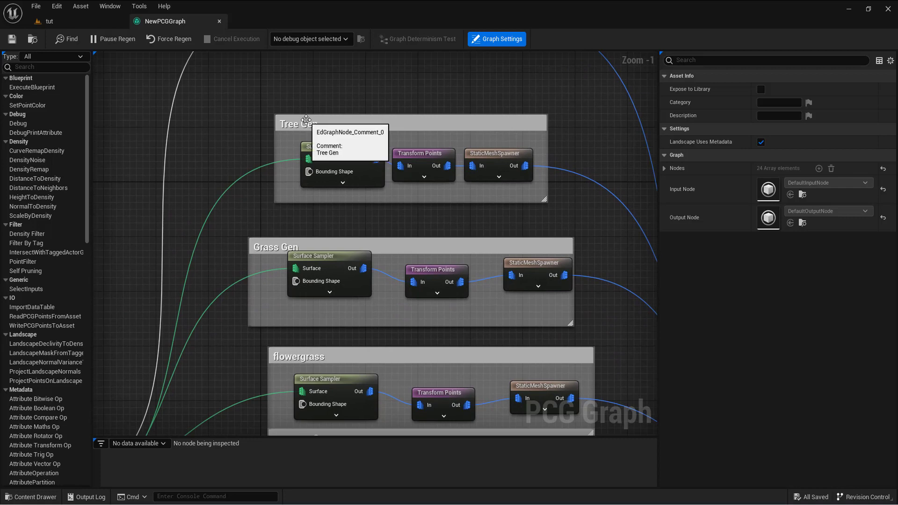
pyautogui.scroll(-1, 264, 144)
pyautogui.moveTo(264, 144)
pyautogui.mouseDown(button='right')
pyautogui.moveTo(245, 141)
pyautogui.moveTo(265, 140)
pyautogui.mouseUp(button='right')
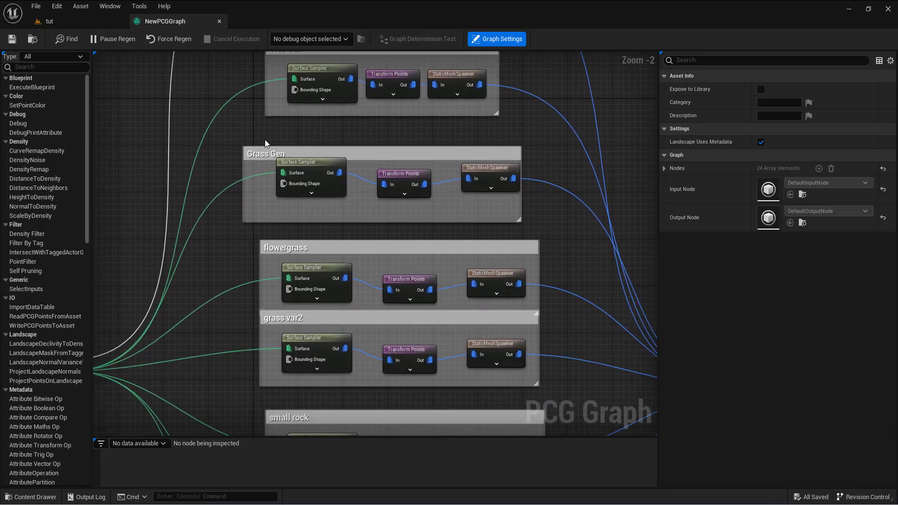
pyautogui.moveTo(233, 228); pyautogui.dragTo(238, 113, button='right')
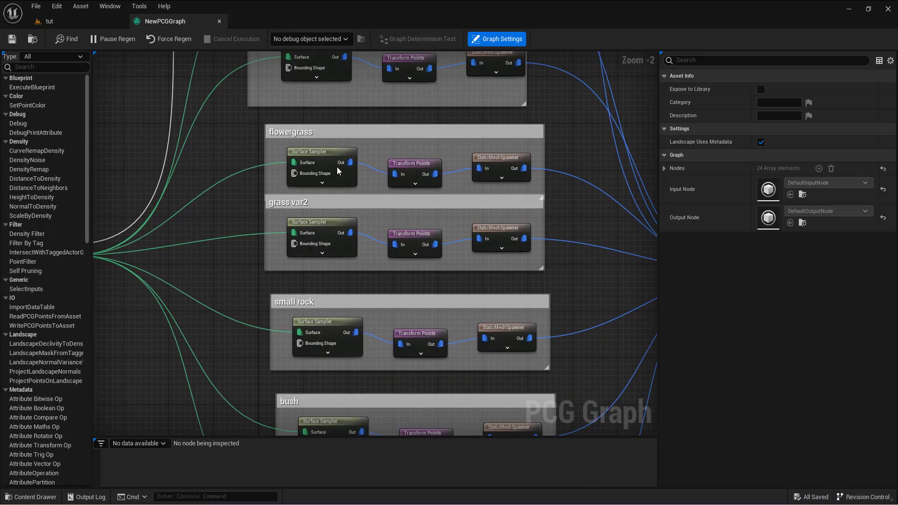
# Step: Inspect the flowergrass spawner's Three Cornered Garlic mesh in the mesh editor, then check the mesh assigned in grass var2
pyautogui.click(502, 163)
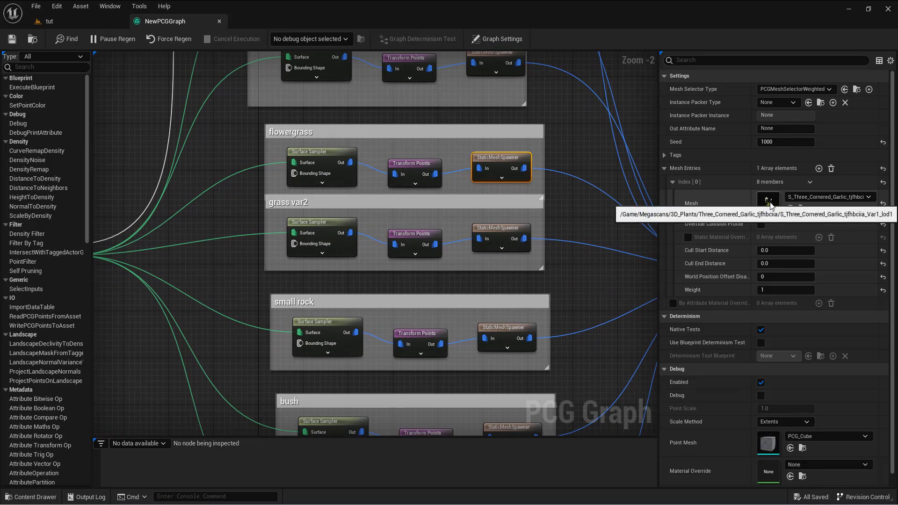
pyautogui.doubleClick(768, 202)
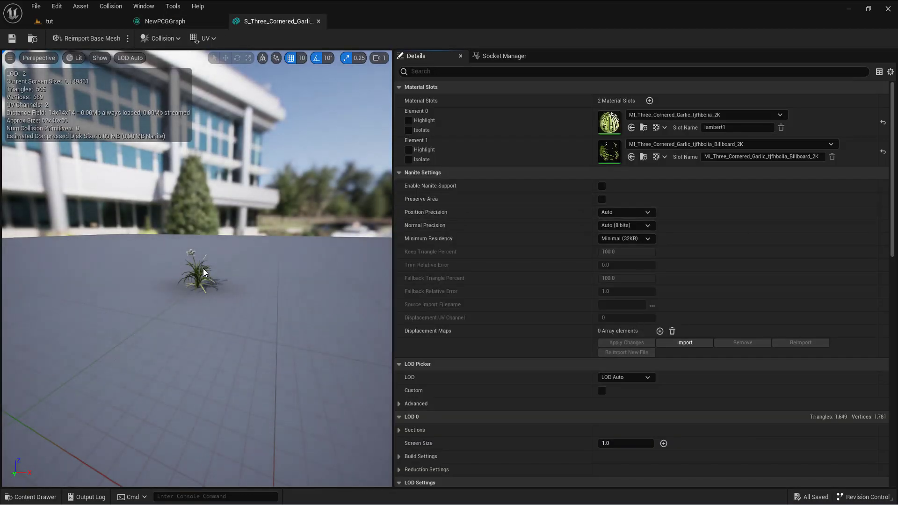
pyautogui.scroll(-5, 203, 263)
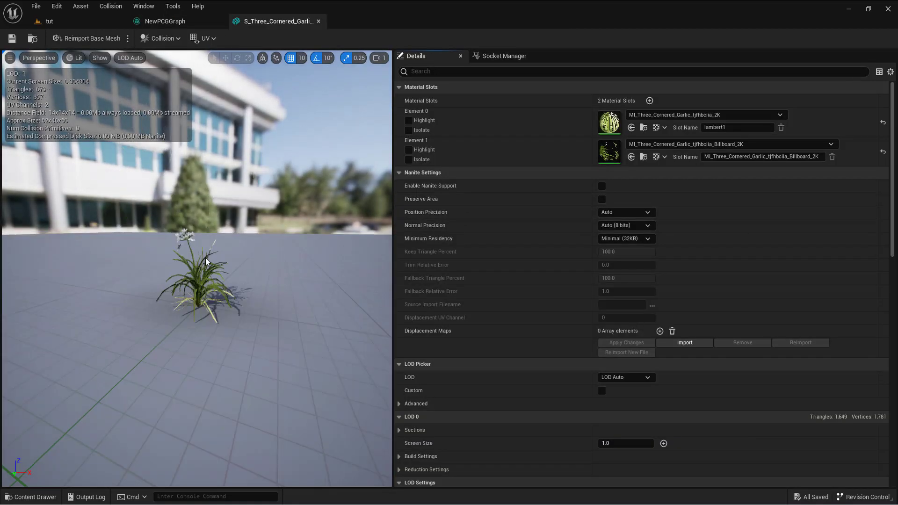
pyautogui.click(319, 22)
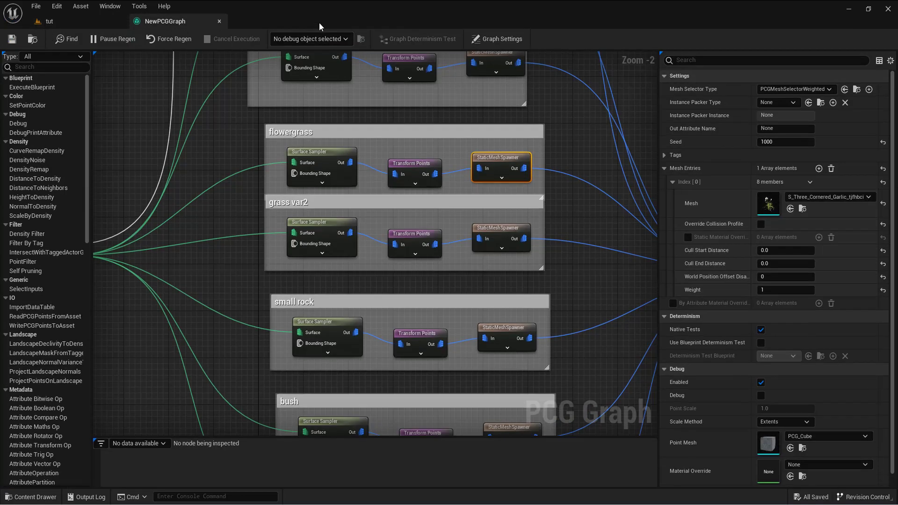
pyautogui.click(500, 233)
# Step: Compare the Surface Sampler settings of the Tree Gen and Grass Gen groups in NewPCGGraph
pyautogui.scroll(-3, 529, 199)
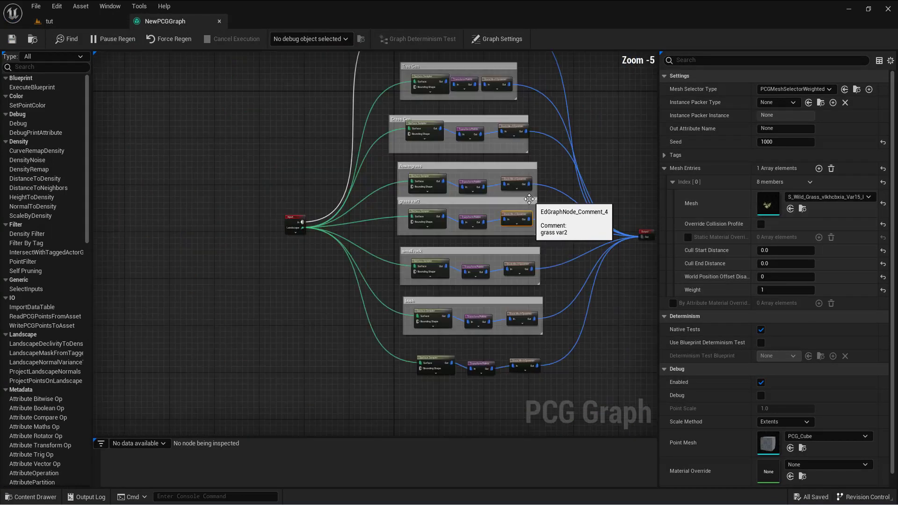
pyautogui.scroll(-1, 529, 199)
pyautogui.scroll(6, 452, 179)
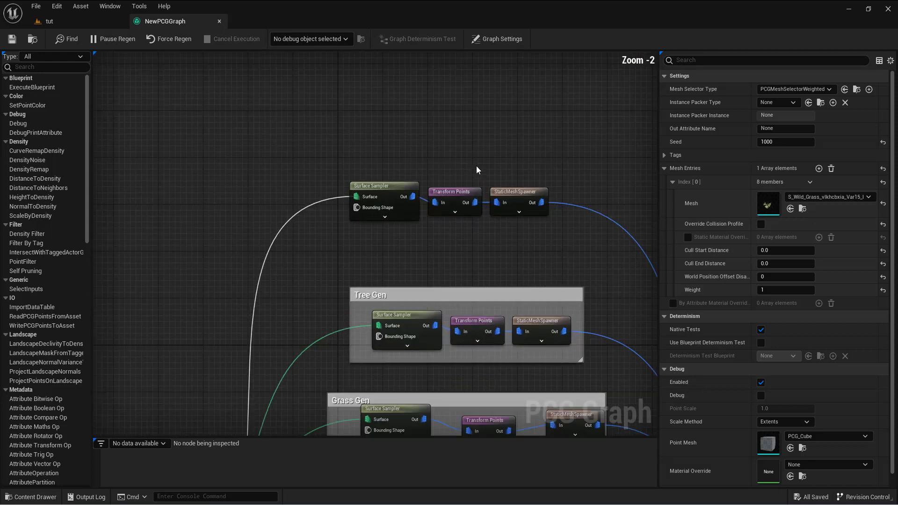
pyautogui.click(350, 188)
pyautogui.moveTo(501, 149); pyautogui.dragTo(410, 141, button='right')
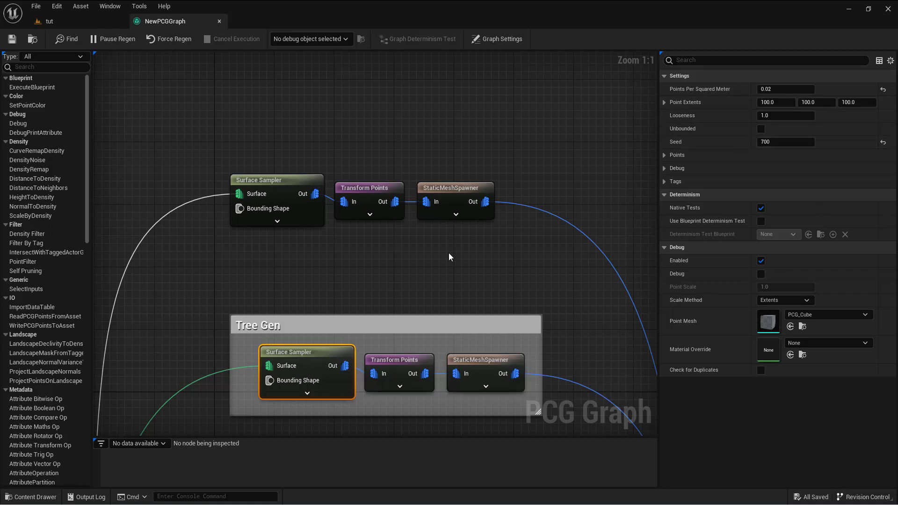
pyautogui.moveTo(496, 431); pyautogui.dragTo(508, 191, button='right')
pyautogui.click(286, 238)
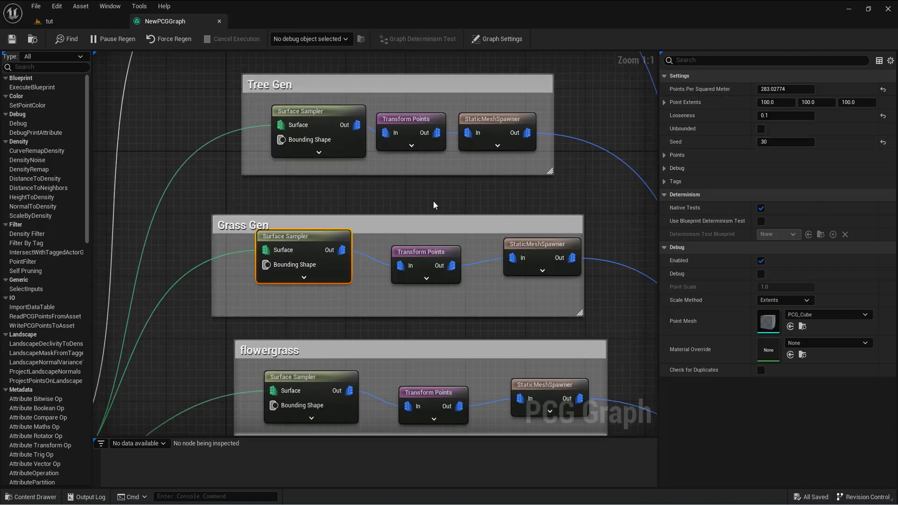
pyautogui.scroll(-1, 453, 217)
pyautogui.moveTo(454, 216); pyautogui.dragTo(450, 293, button='right')
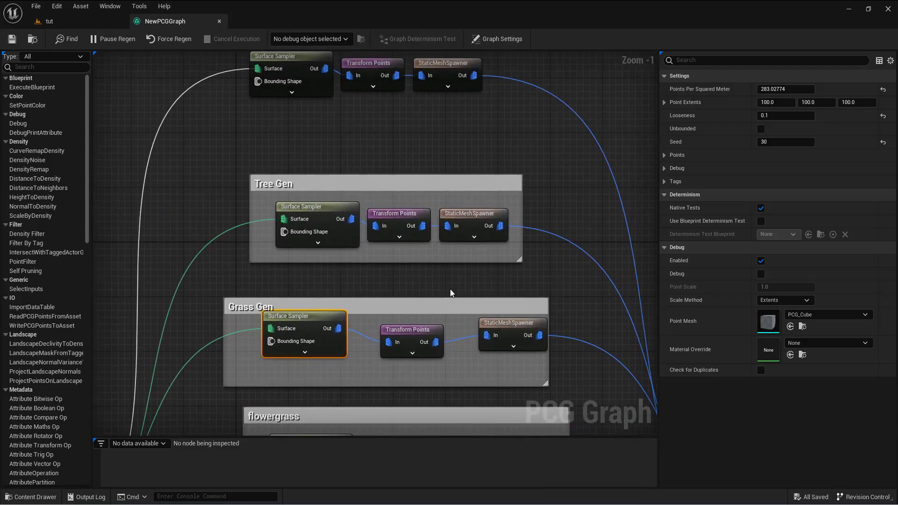
# Step: View the undergrowth and trees in the tut level, then look over the whole NewPCGGraph layout
pyautogui.click(49, 21)
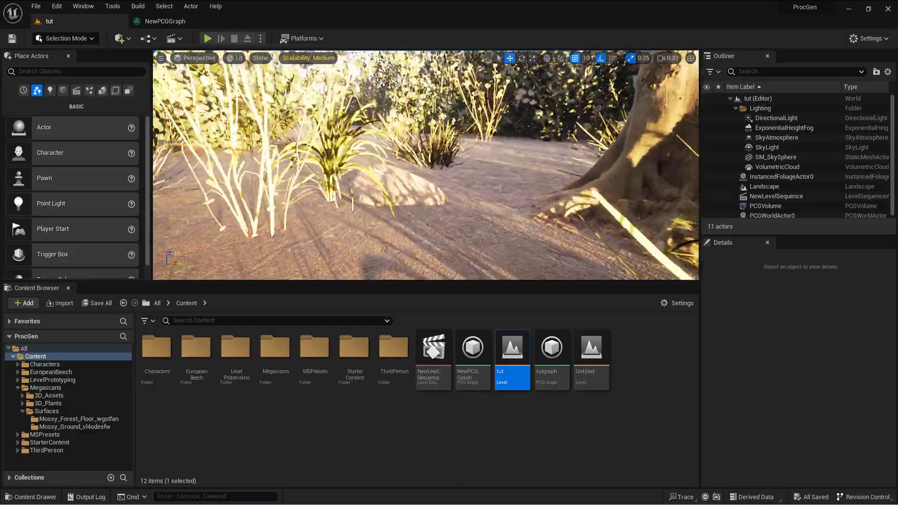
pyautogui.moveTo(425, 166); pyautogui.dragTo(426, 121, button='right')
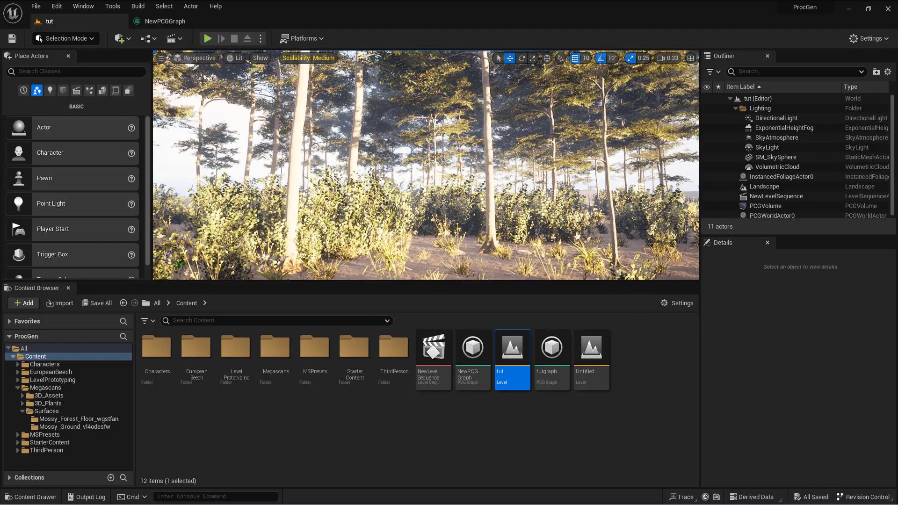
pyautogui.click(166, 22)
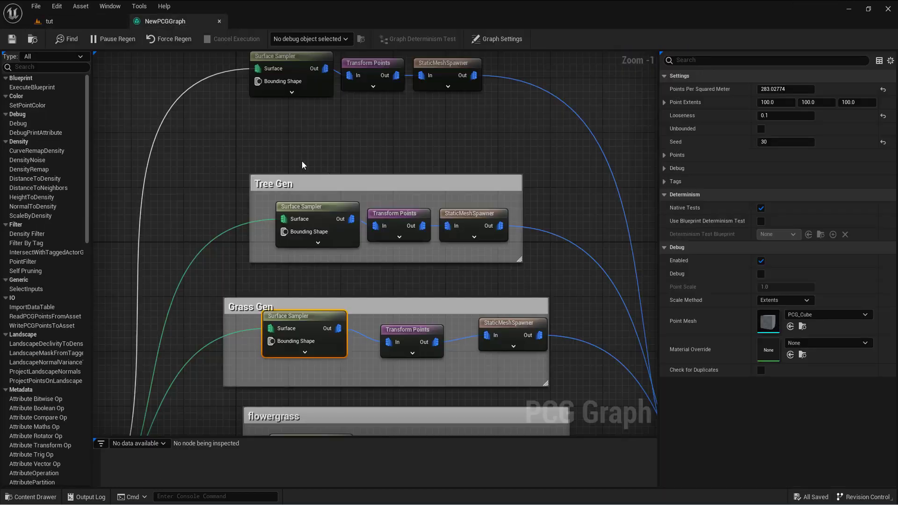
pyautogui.scroll(-7, 299, 161)
pyautogui.scroll(4, 320, 161)
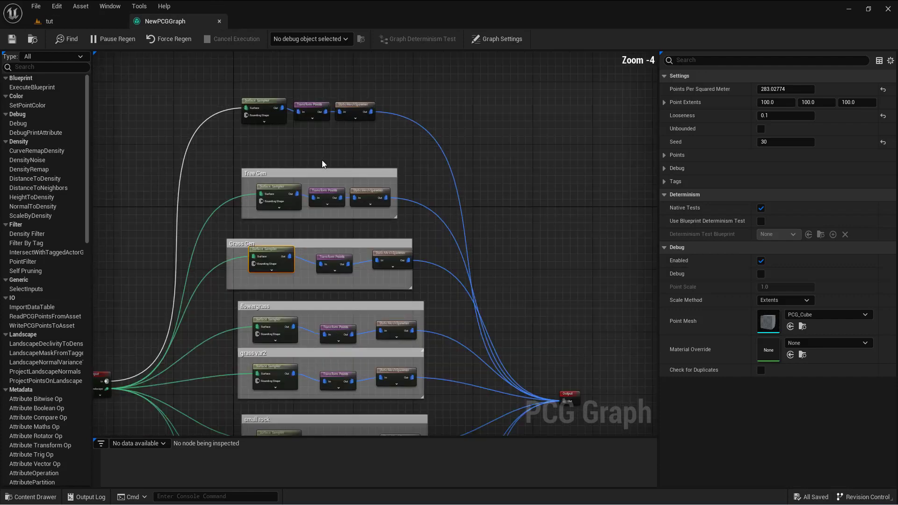
# Step: Fly through the tut level and inspect how grass, flowers and bushes are distributed among the trees
pyautogui.click(89, 21)
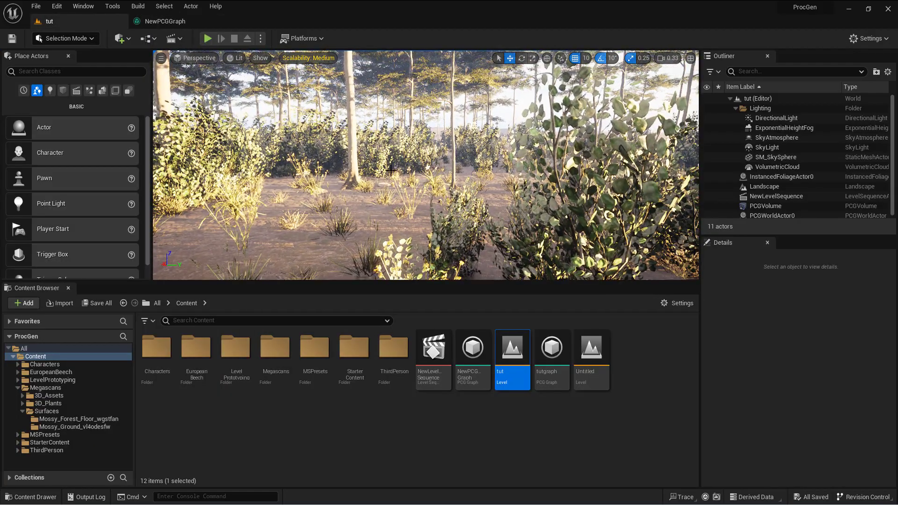
pyautogui.moveTo(476, 171); pyautogui.dragTo(338, 139, button='right')
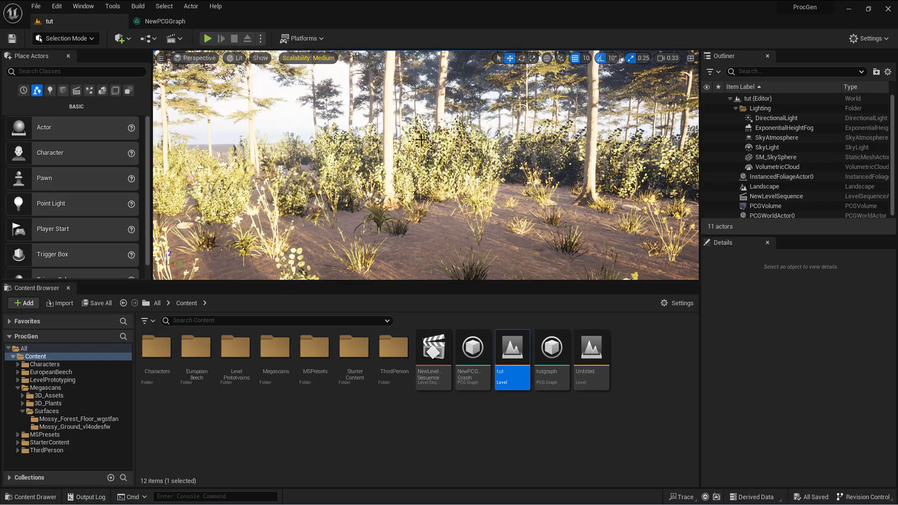
pyautogui.press('s')
pyautogui.moveTo(417, 162); pyautogui.dragTo(479, 196, button='right')
pyautogui.press('w')
pyautogui.press('s')
pyautogui.press('w')
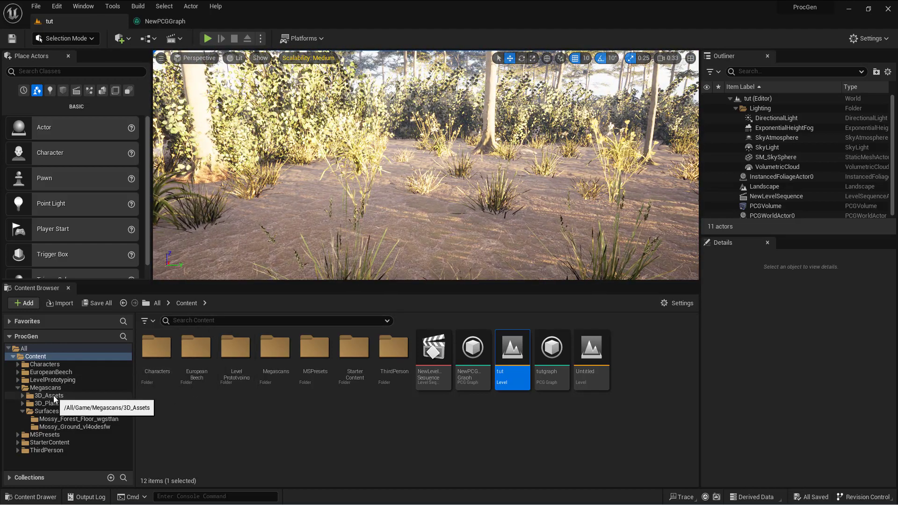
# Step: Return to NewPCGGraph and locate the uncommented node row above the Tree Gen group
pyautogui.click(166, 22)
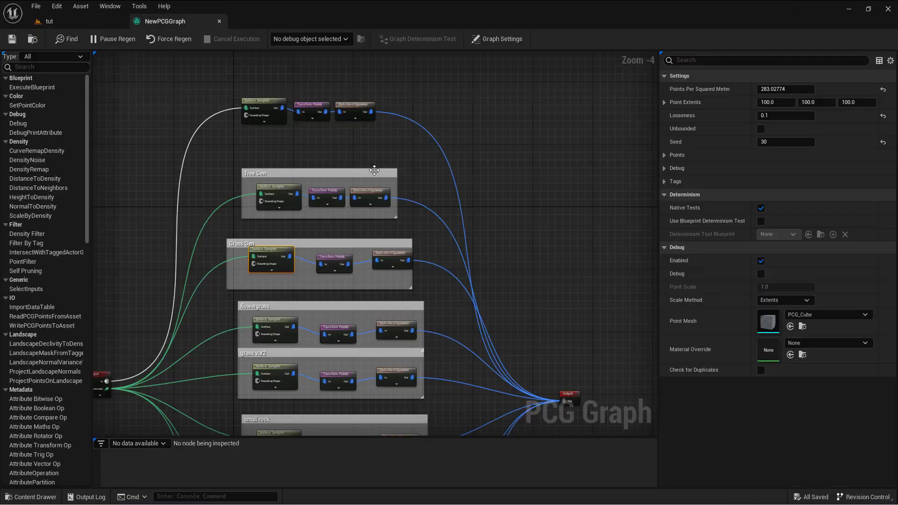
pyautogui.scroll(2, 272, 142)
pyautogui.scroll(-4, 261, 143)
pyautogui.scroll(2, 249, 142)
pyautogui.moveTo(274, 133); pyautogui.dragTo(306, 196, button='right')
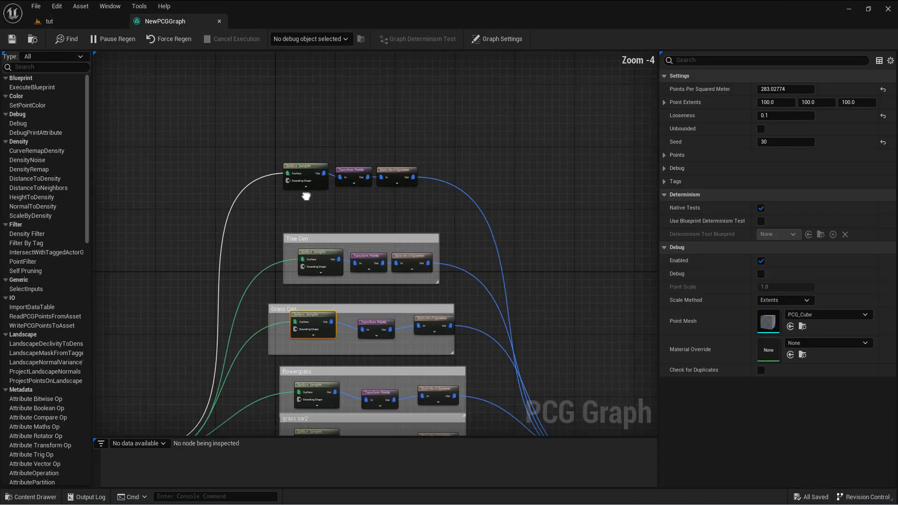
pyautogui.scroll(4, 306, 196)
pyautogui.rightClick(193, 117)
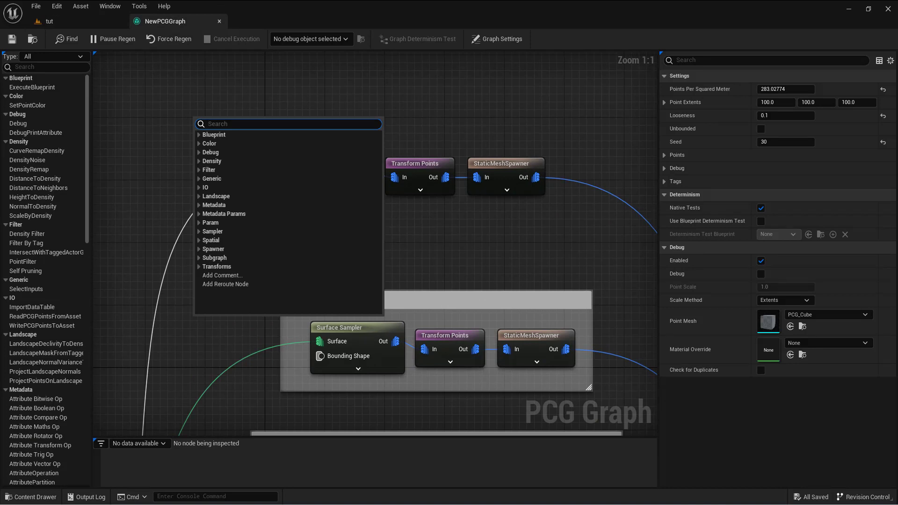
pyautogui.click(182, 113)
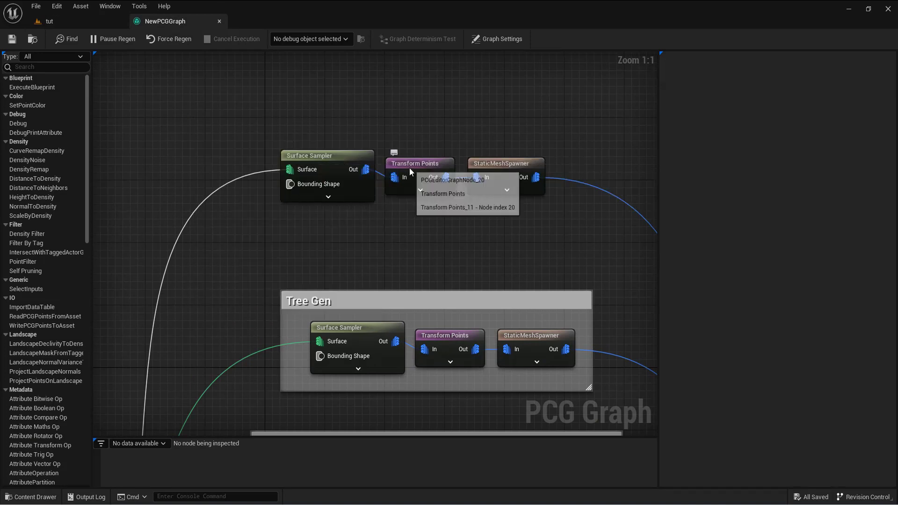
# Step: Examine the settings of the uncommented Surface Sampler, Transform Points and StaticMeshSpawner nodes above Tree Gen
pyautogui.moveTo(497, 208); pyautogui.dragTo(369, 192, button='right')
pyautogui.moveTo(478, 230); pyautogui.dragTo(365, 88, button='right')
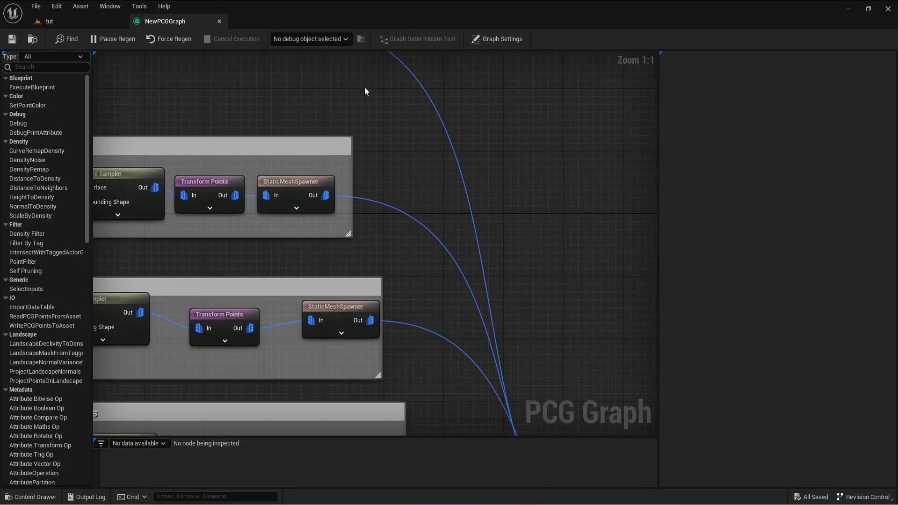
pyautogui.moveTo(546, 368); pyautogui.dragTo(615, 403, button='right')
pyautogui.moveTo(293, 118); pyautogui.dragTo(386, 228, button='right')
pyautogui.click(231, 151)
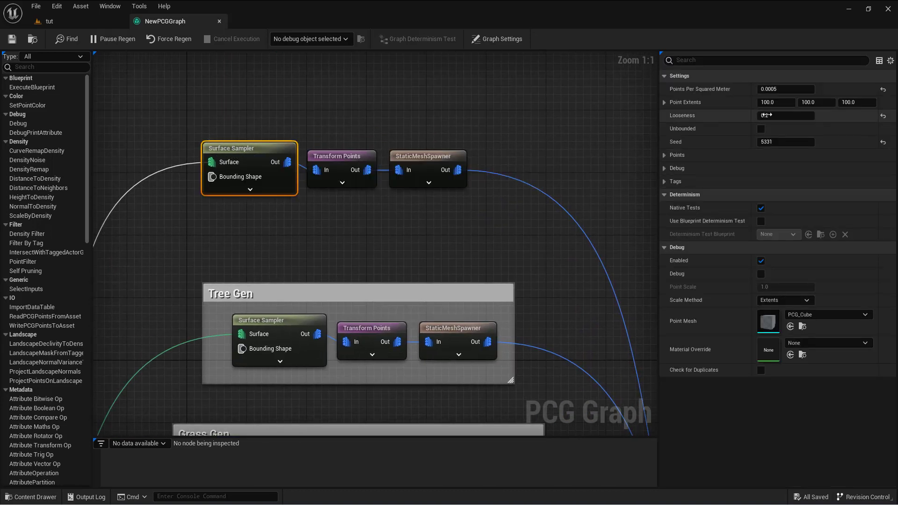
pyautogui.click(340, 156)
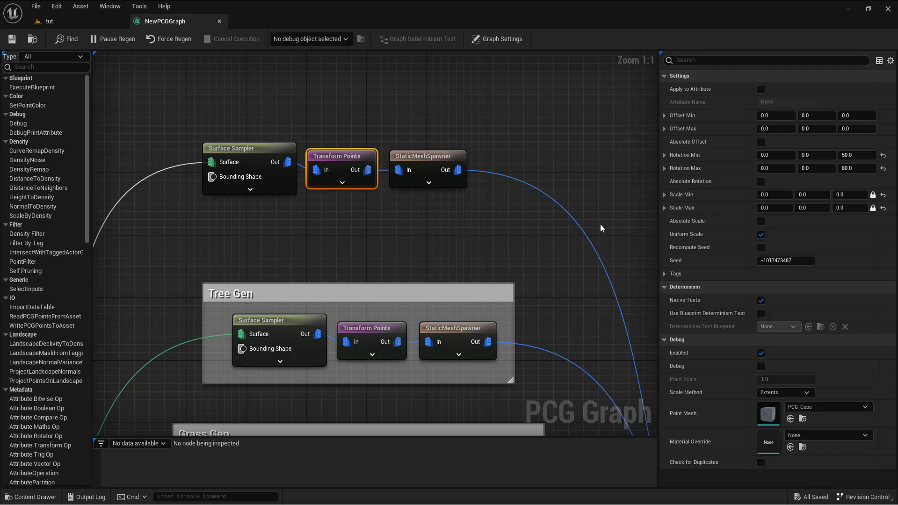
pyautogui.click(401, 160)
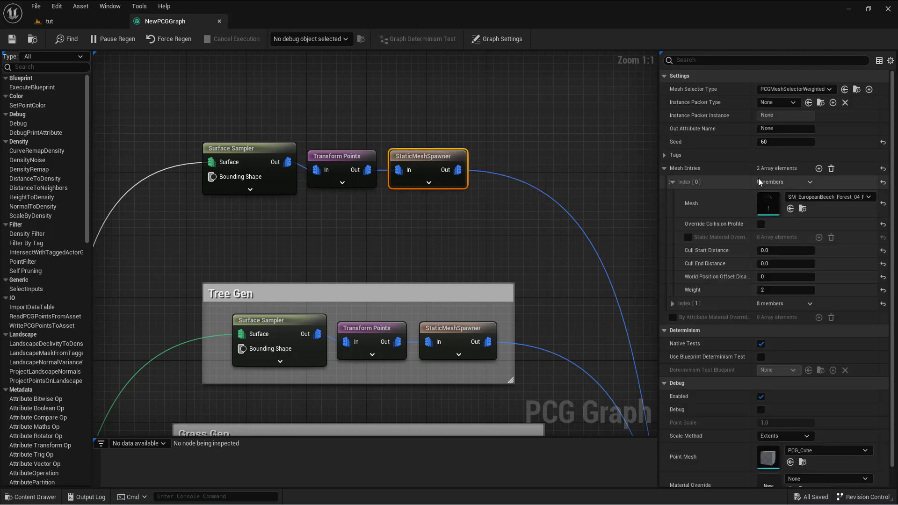